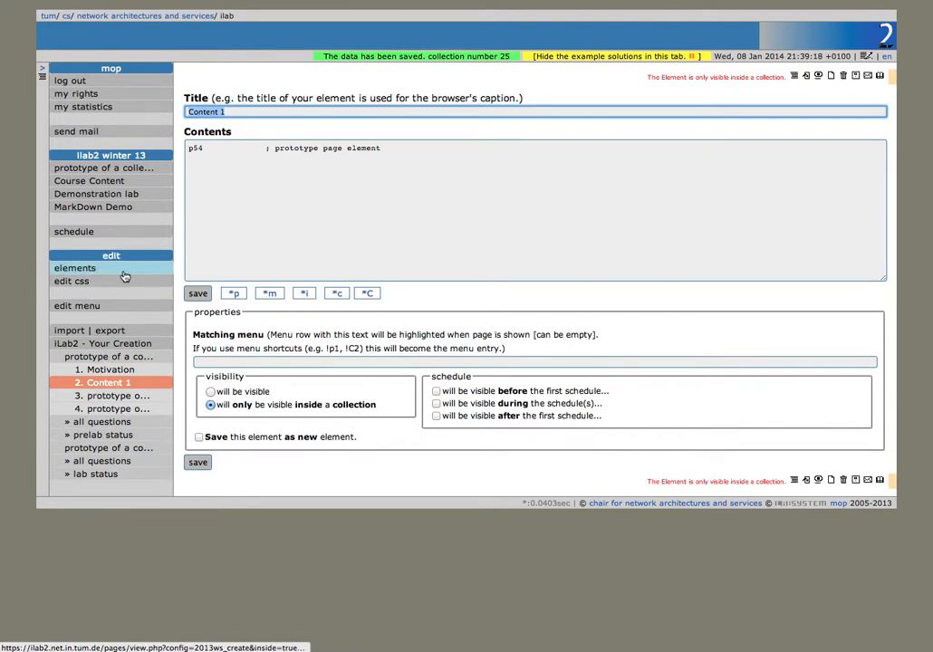
Step: Open the iLab2 - Your Creation lab overview, then go to the element management page
click(119, 347)
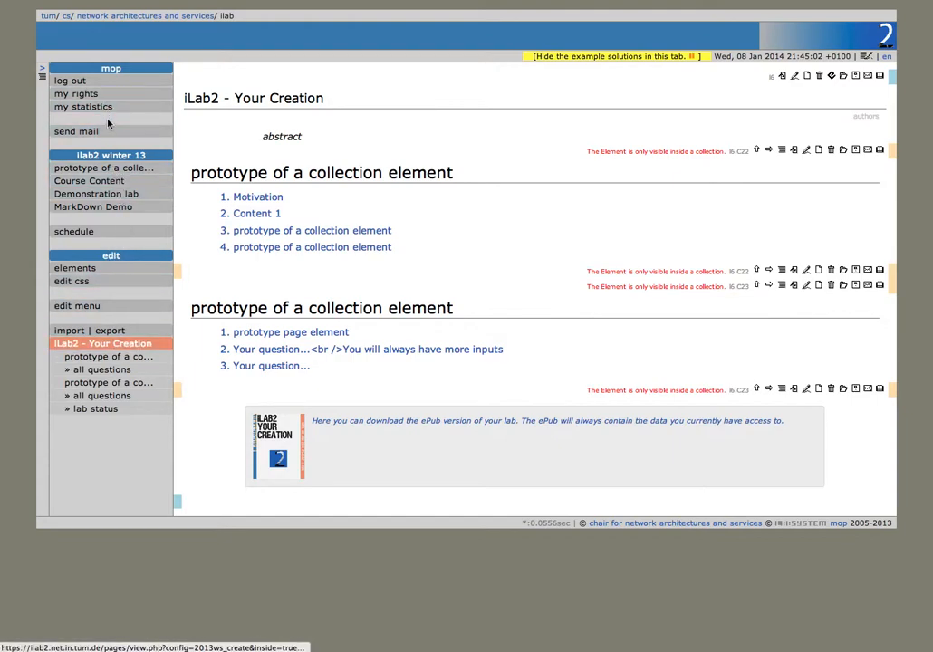
click(88, 268)
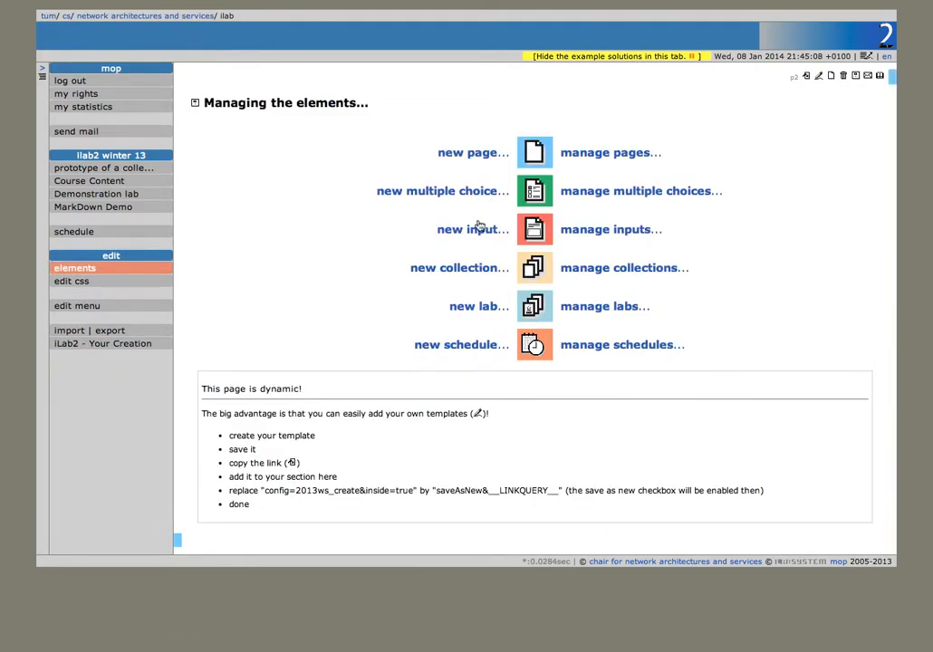
Step: Create lab 7 'iLab2 - Your Creation' with newly generated PreLab and Lab collections, and save it
click(482, 308)
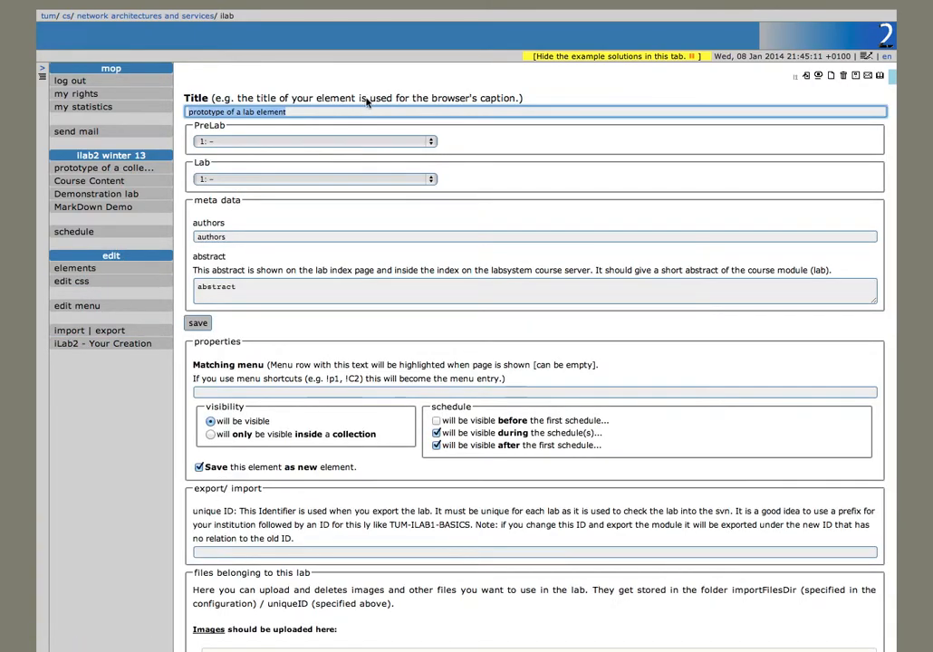
text(iLab2 - Your Cr)
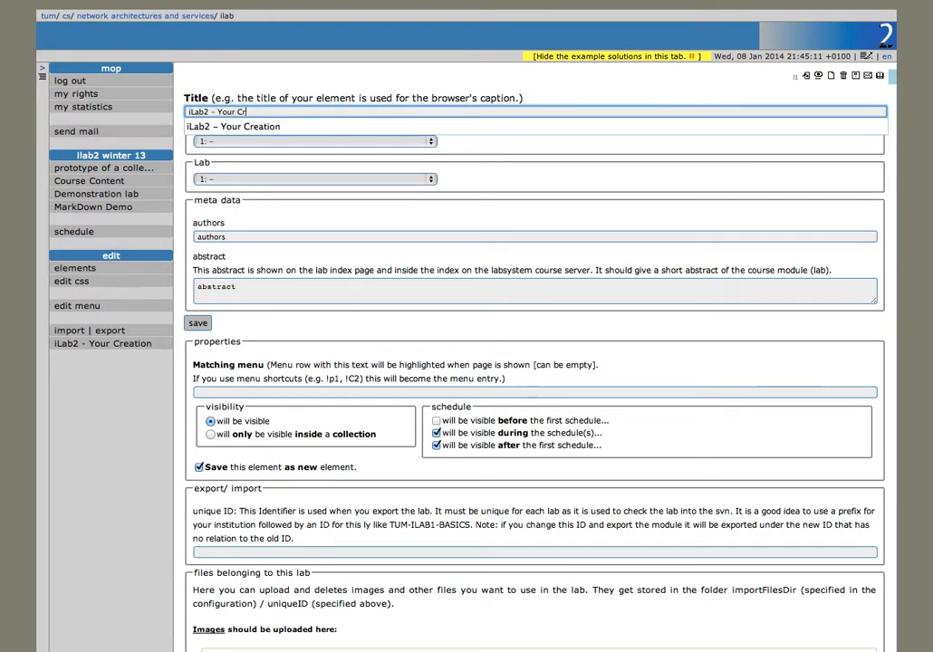
click(344, 144)
click(353, 130)
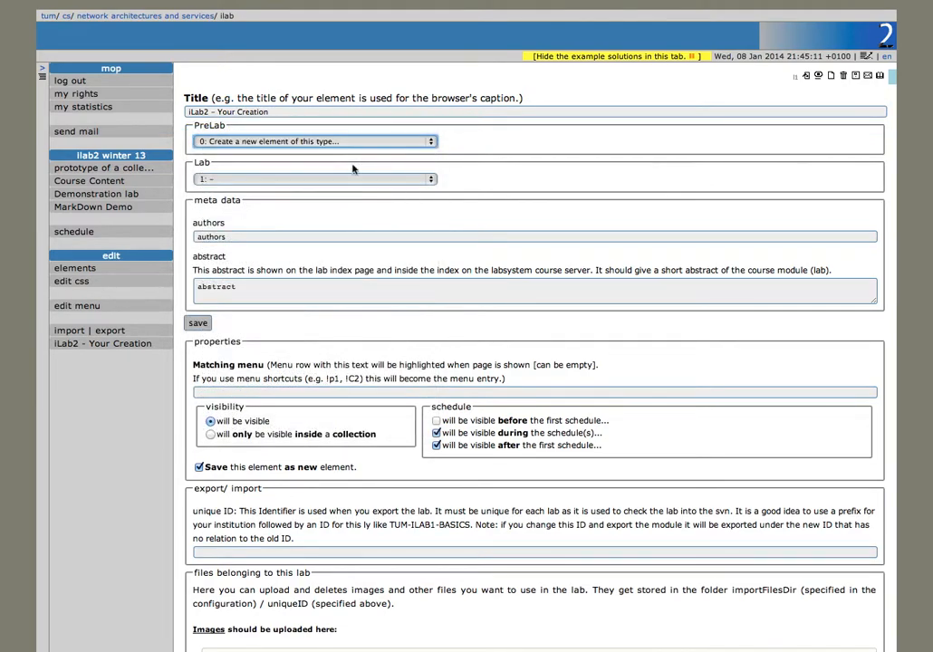
click(356, 176)
click(358, 169)
click(198, 324)
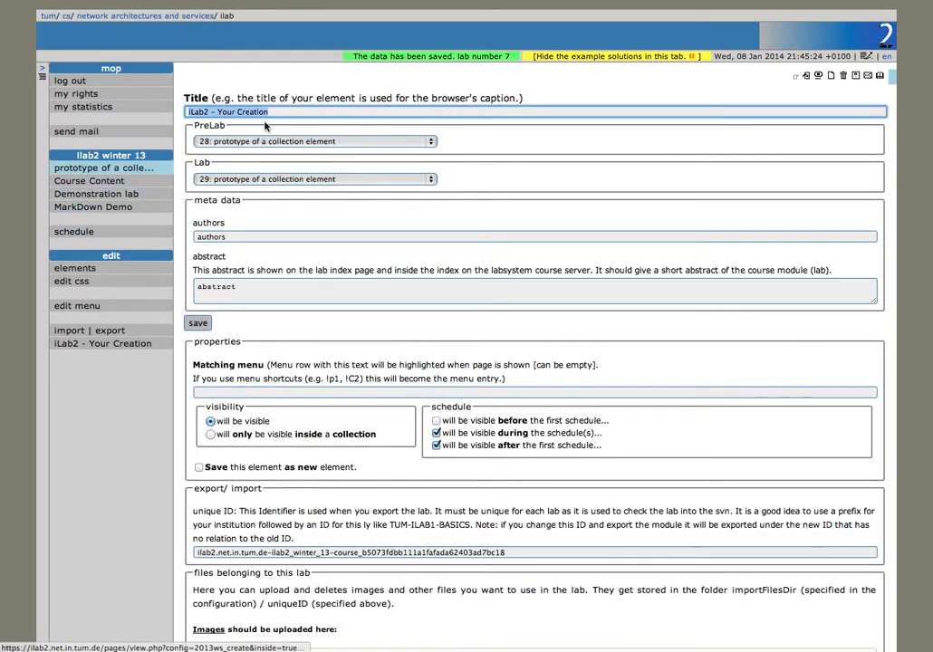
click(120, 307)
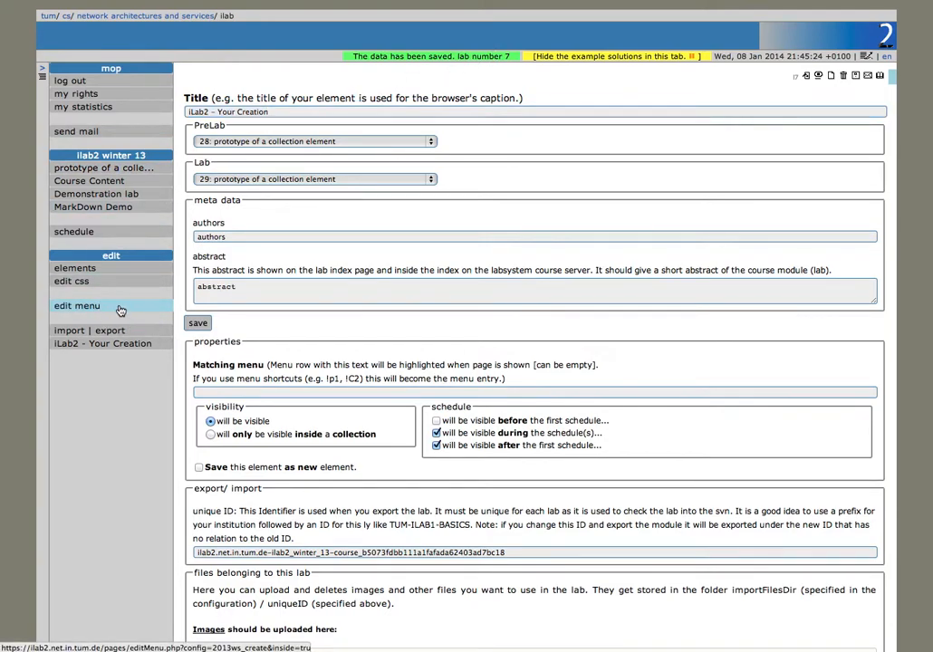
scroll(382, 276, down, 5)
Step: Change the menu's lab link from !16 to !17, save, and view iLab2 - Your Creation
click(239, 369)
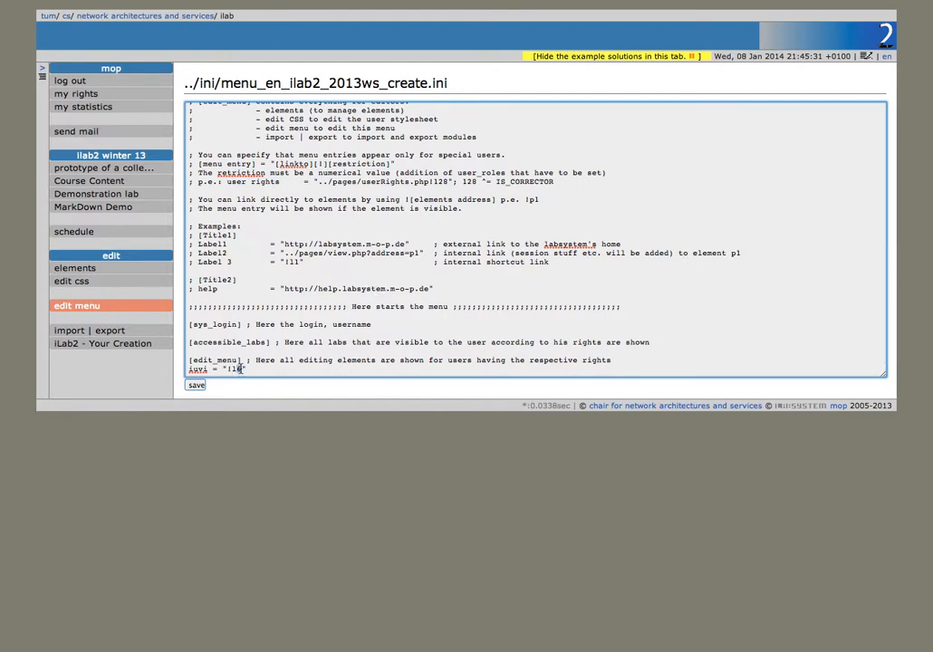
double_click(226, 369)
click(196, 386)
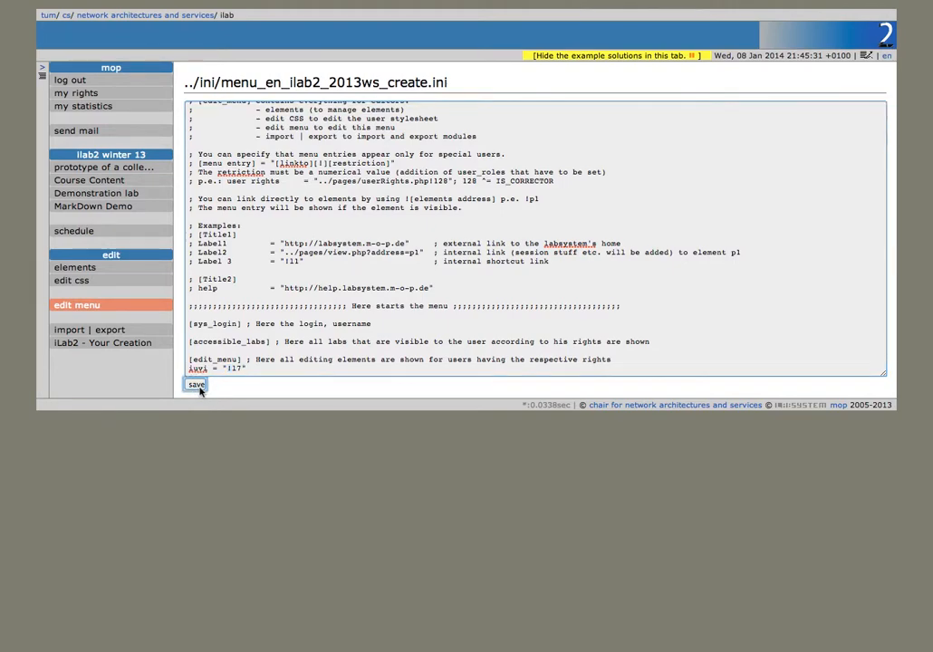
click(113, 343)
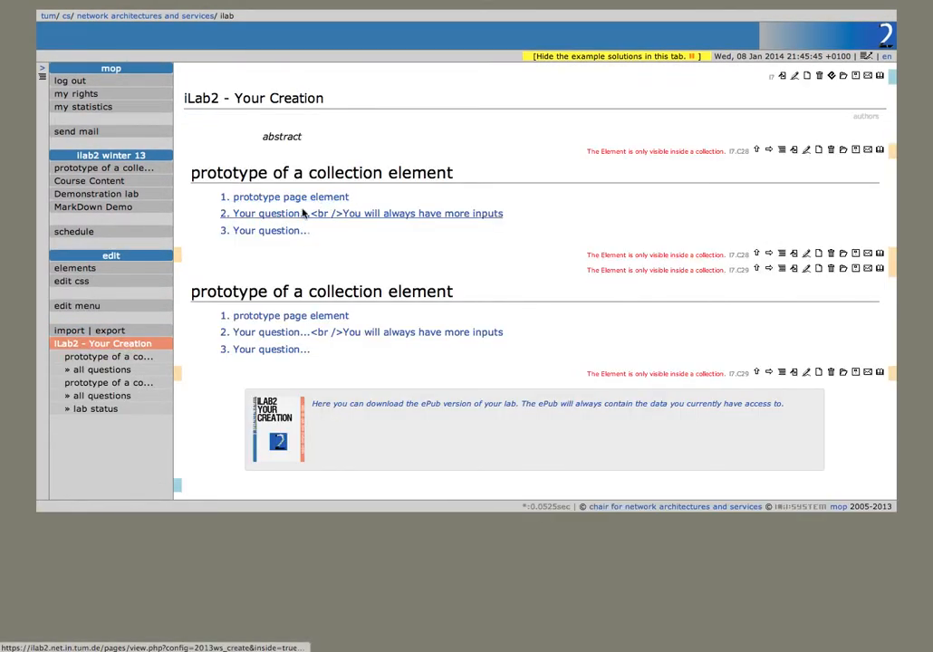
Step: Retitle the lab's first collection 'PreLab' and save it
click(807, 151)
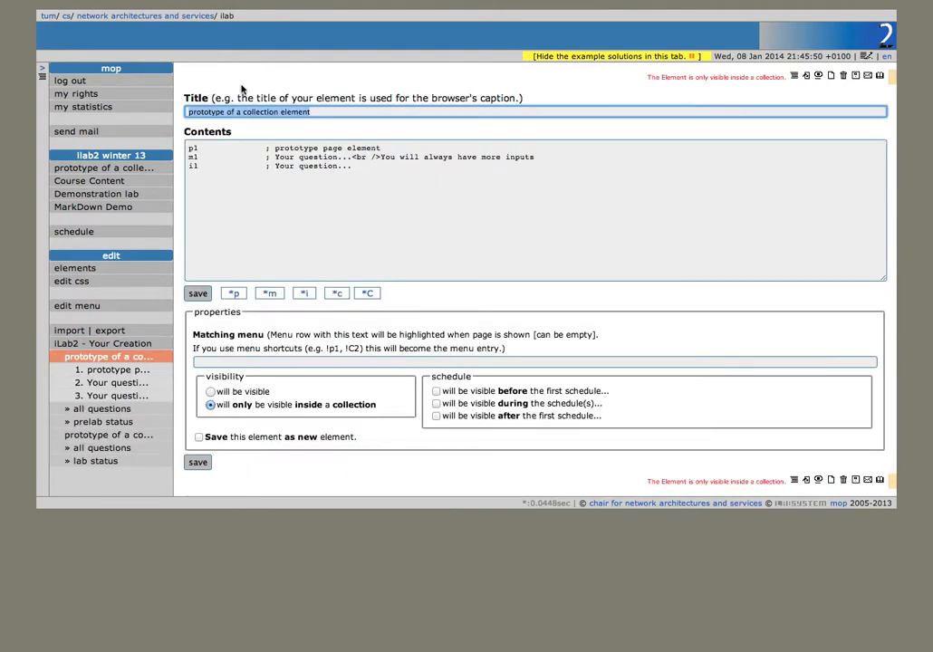
text(PreLab)
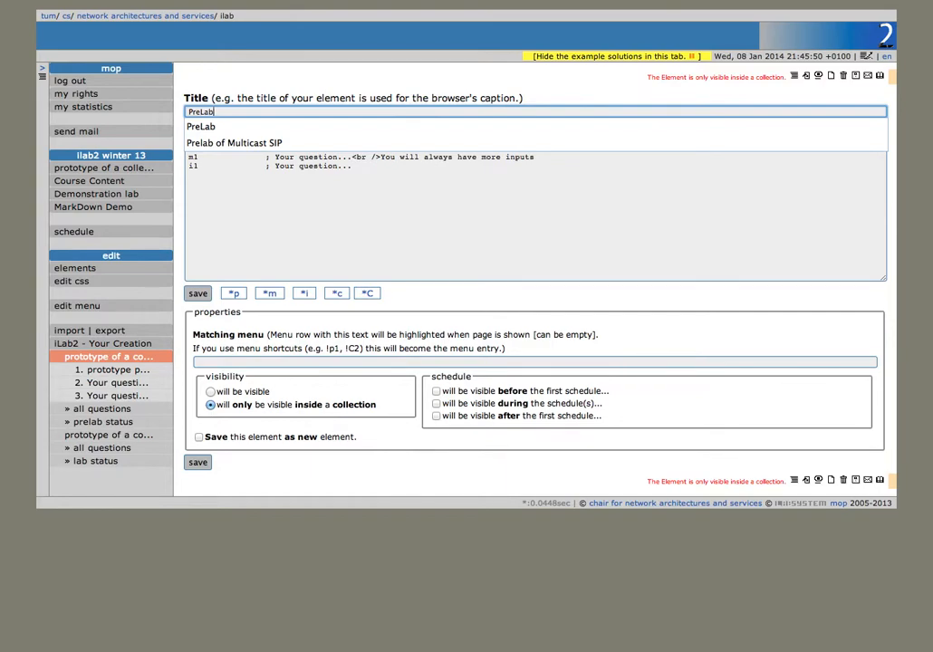
click(210, 127)
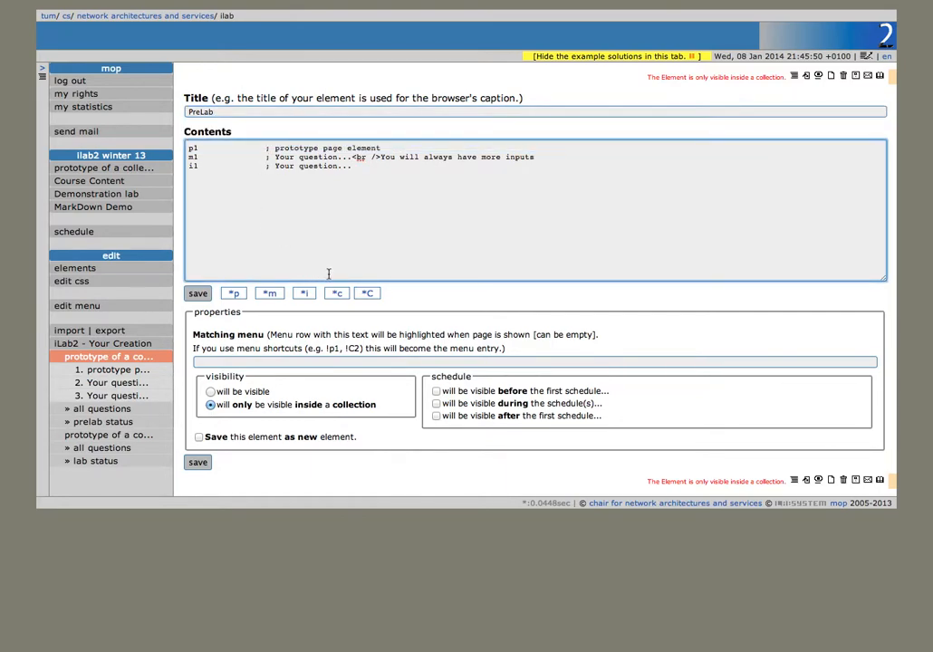
key(super+Tab)
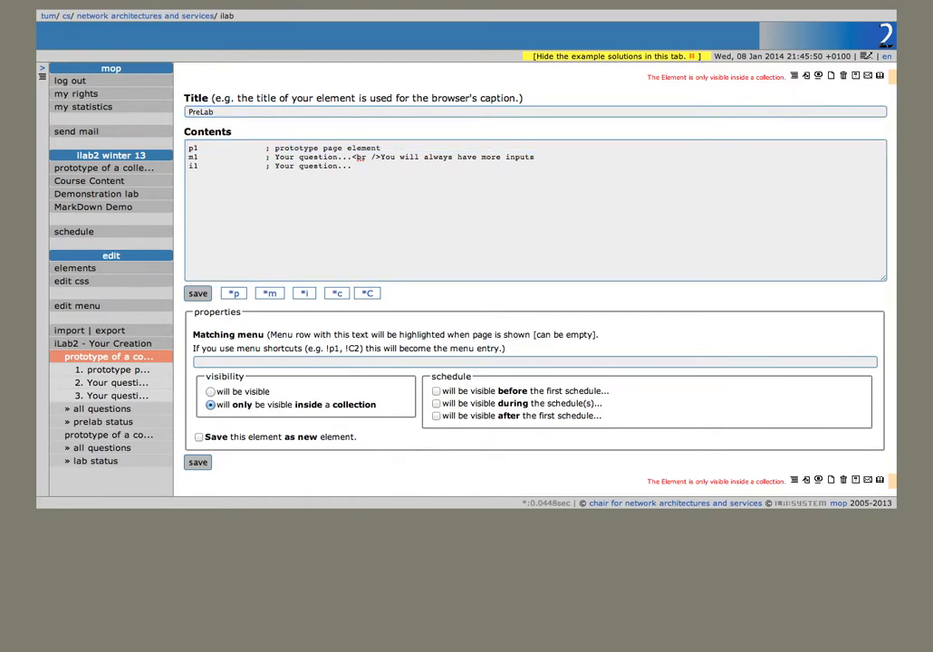
click(294, 210)
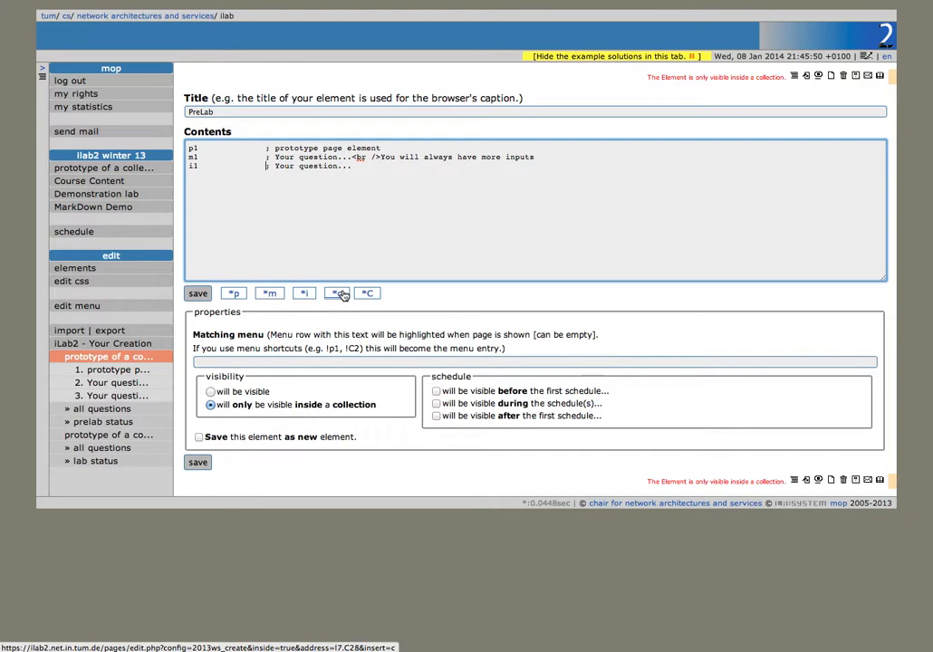
click(341, 294)
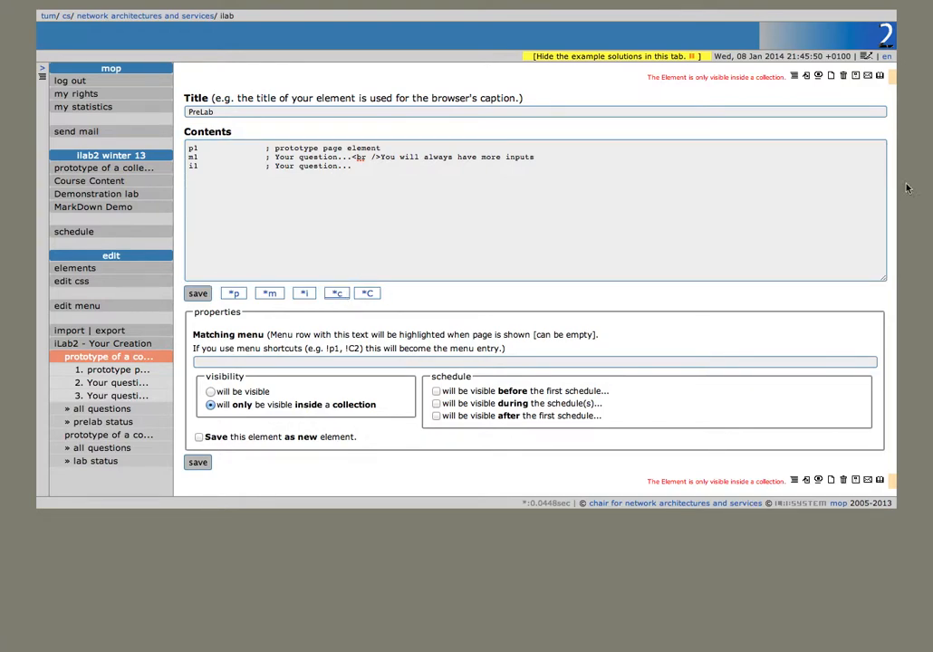
click(198, 294)
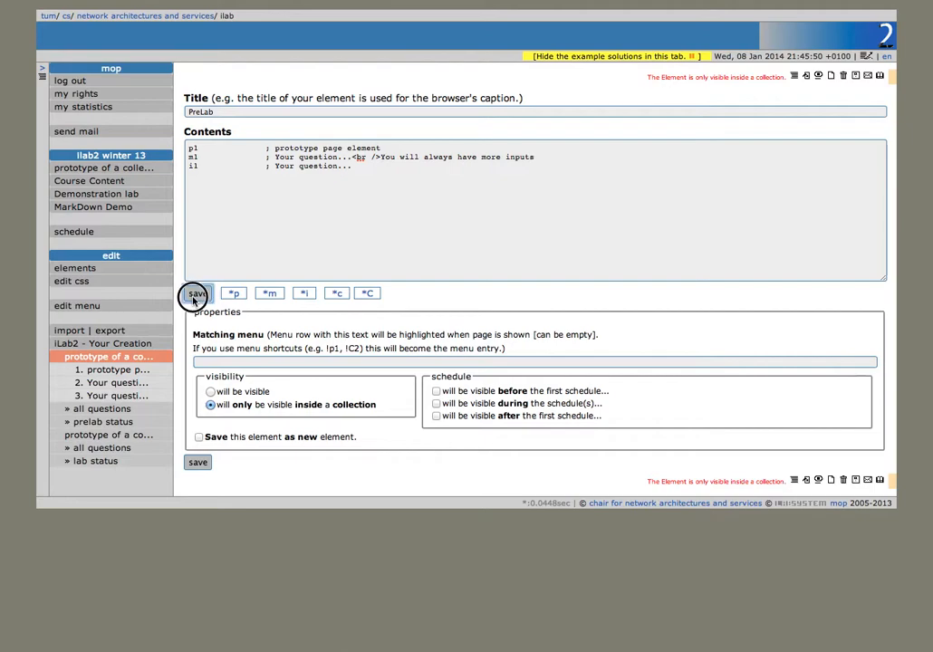
Step: Fill PreLab with collection elements c30–c34, delete the p1, m1, i1 prototype lines, and save
click(344, 295)
click(345, 294)
click(345, 294)
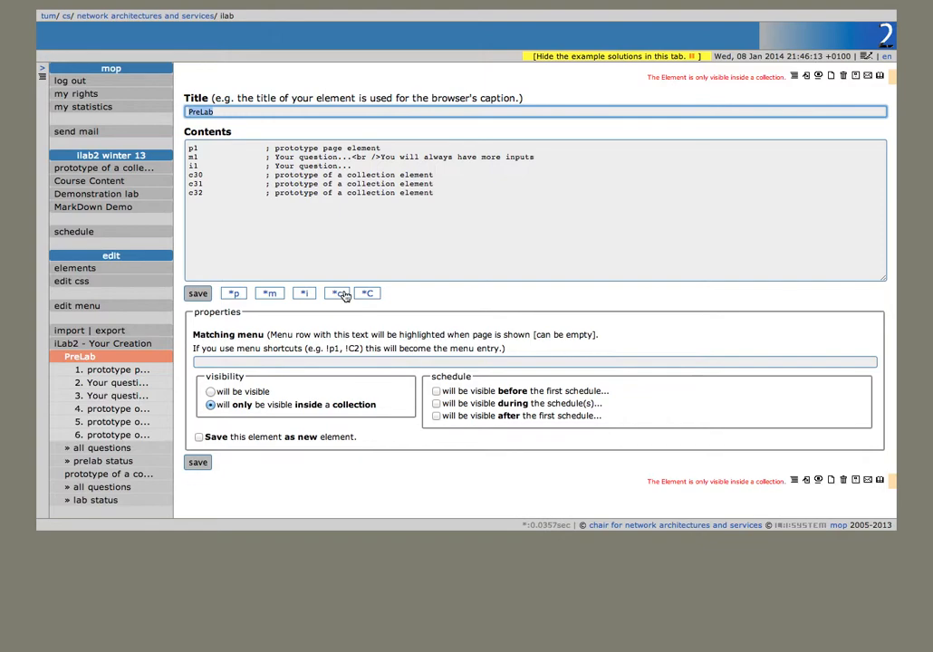
click(342, 295)
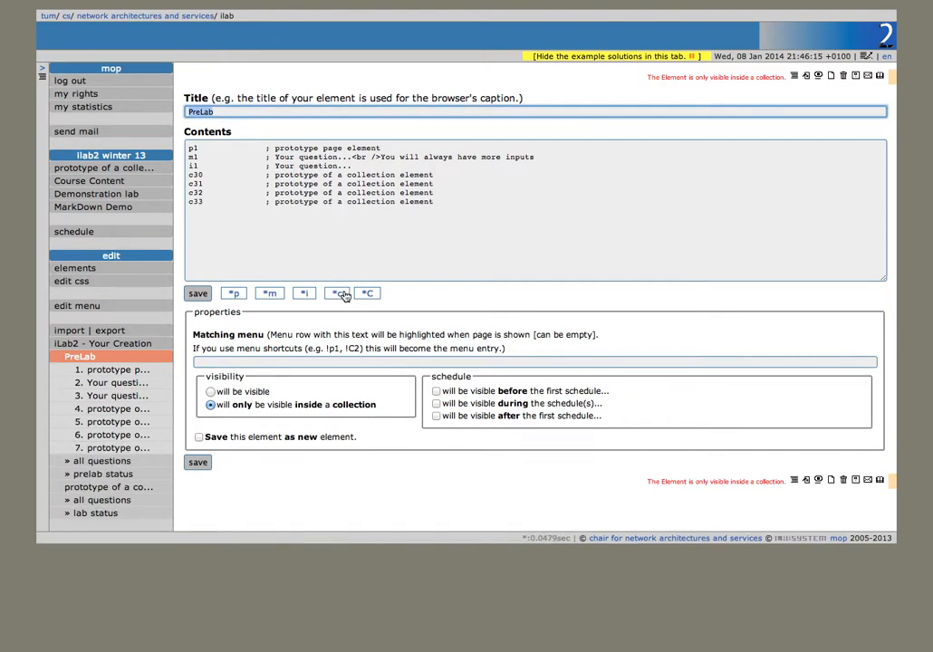
click(335, 294)
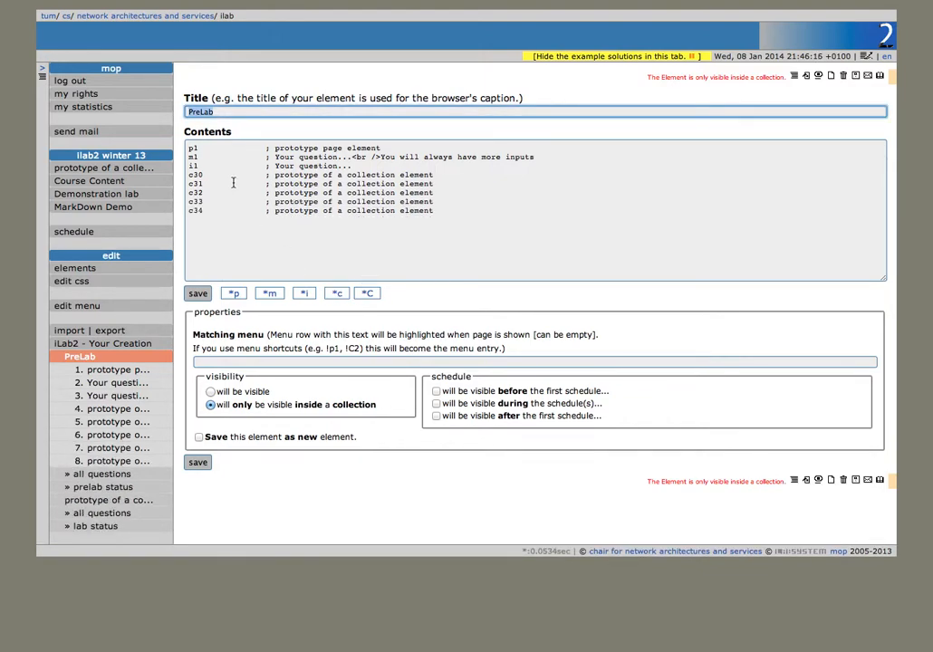
drag(361, 166, 189, 148)
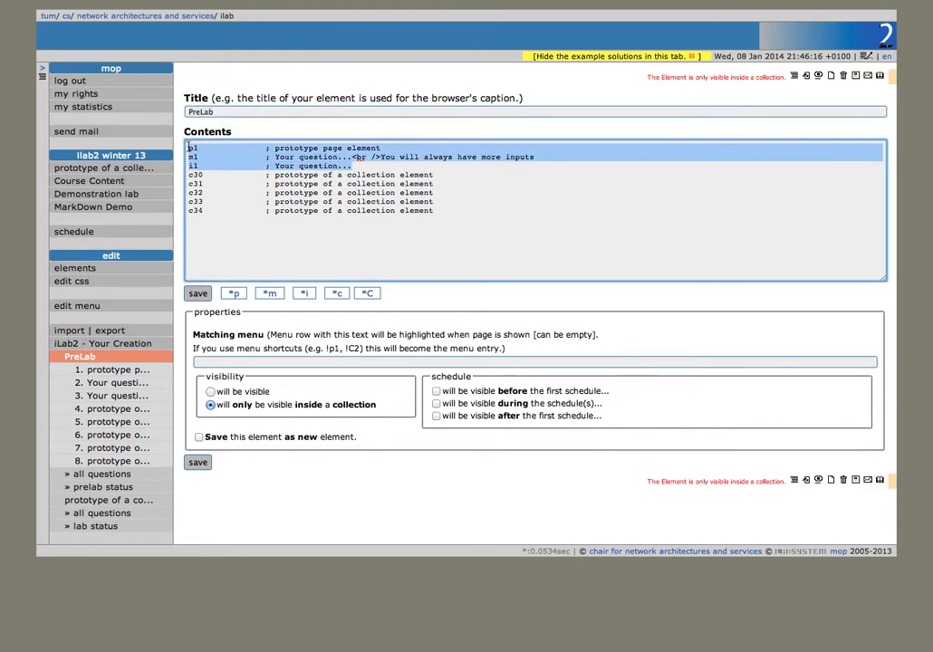
key(BackSpace)
click(198, 296)
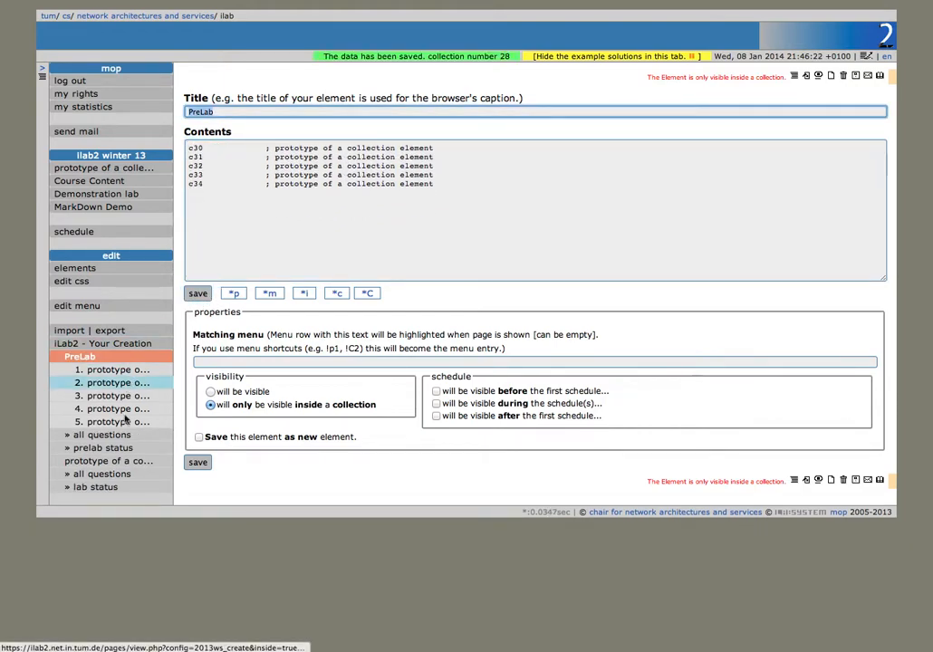
Step: Replace the first PreLab element's prototype lines with a new page element p55
click(125, 361)
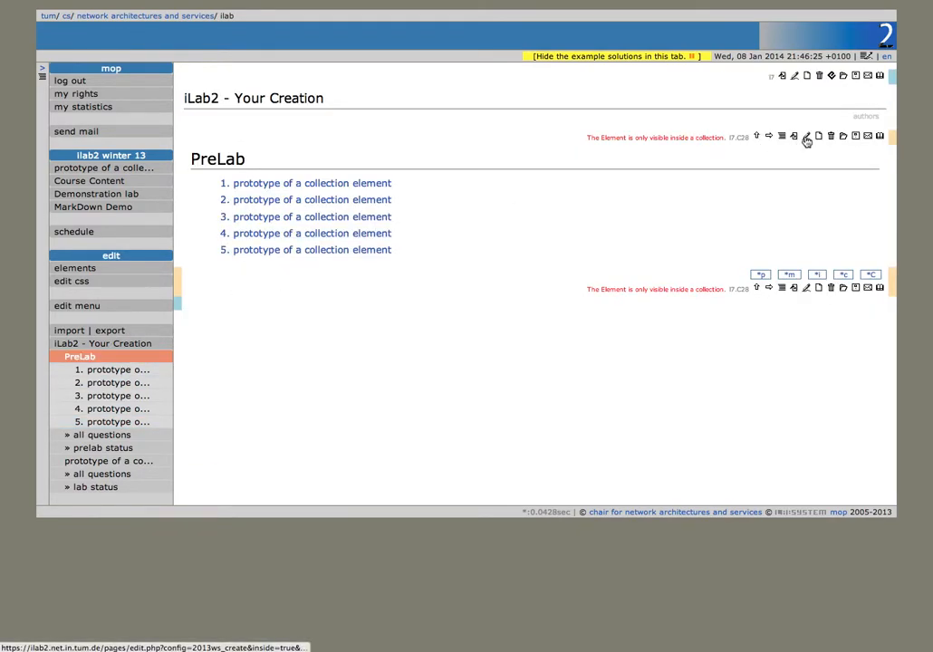
click(372, 184)
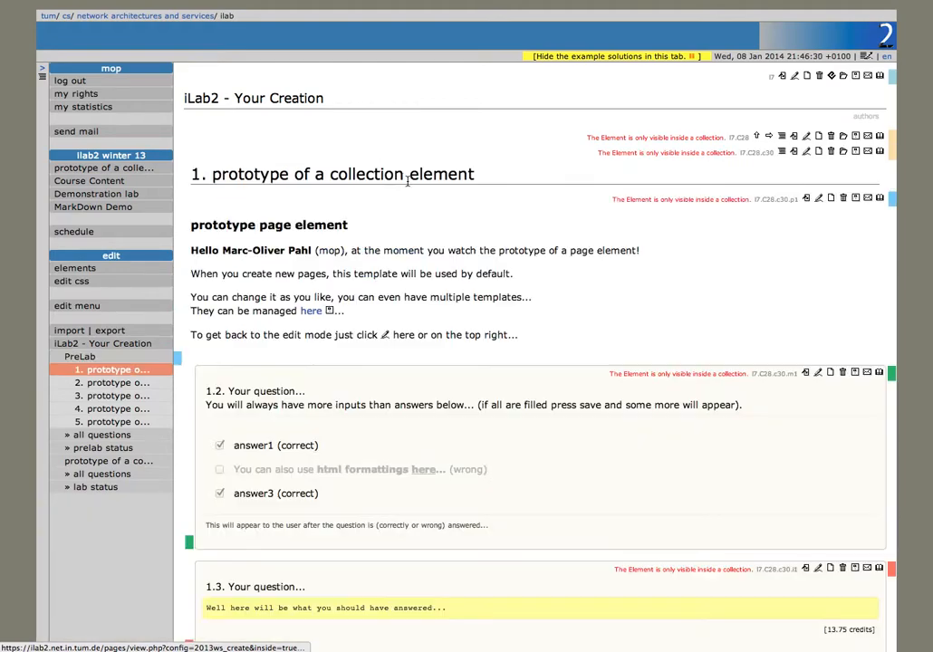
click(806, 154)
click(233, 294)
drag(377, 168, 111, 123)
key(BackSpace)
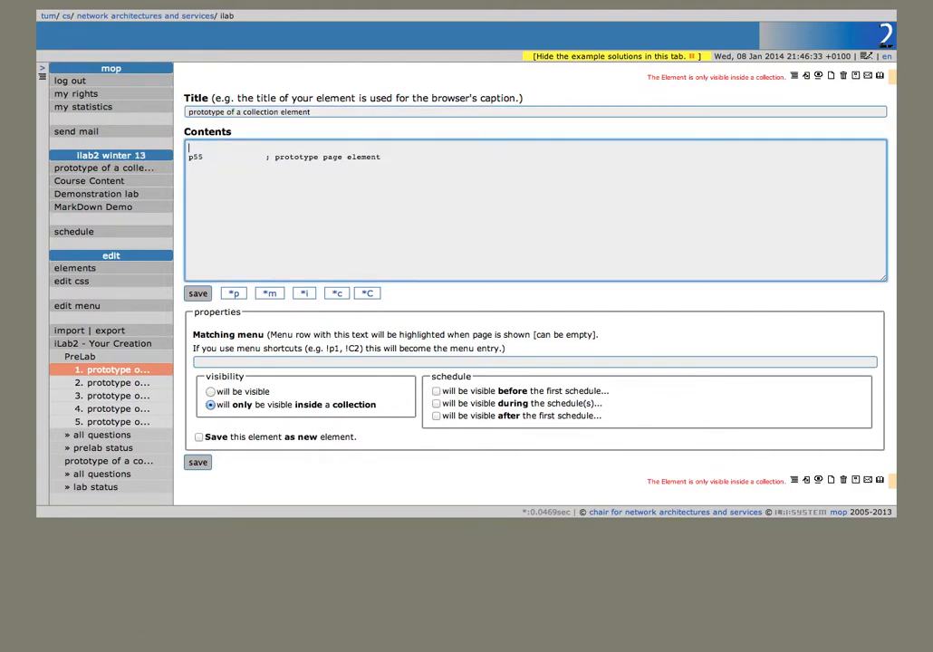
click(198, 296)
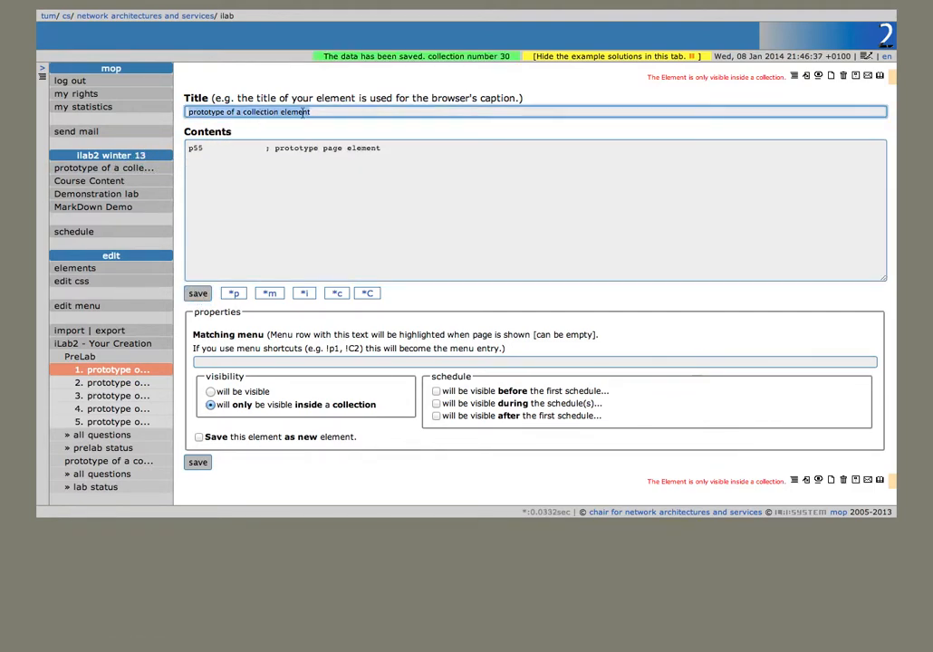
Step: Retitle the first PreLab element 'Motivation' and save it
text(Motivation)
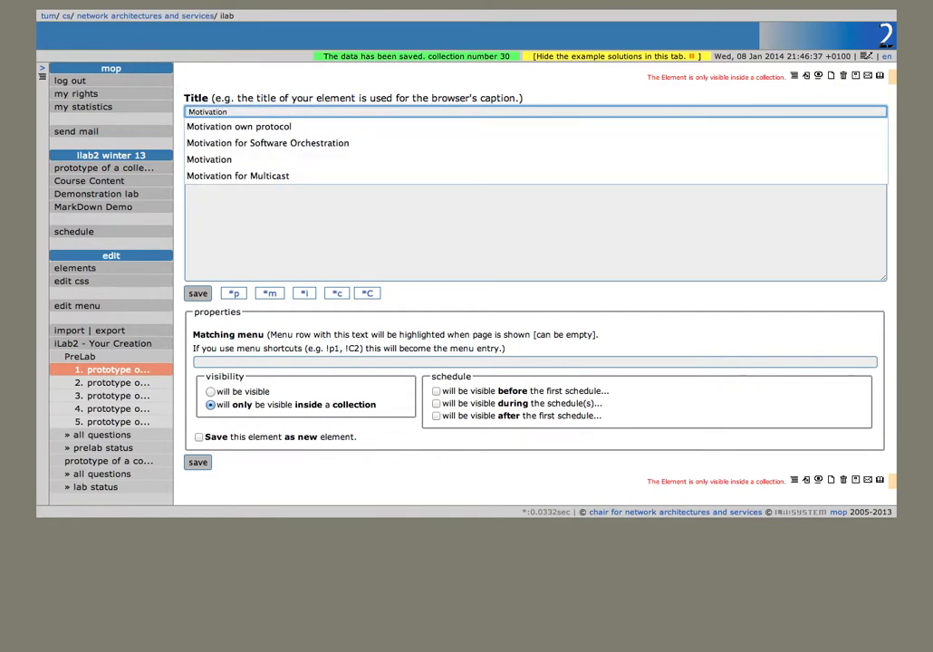
key(Return)
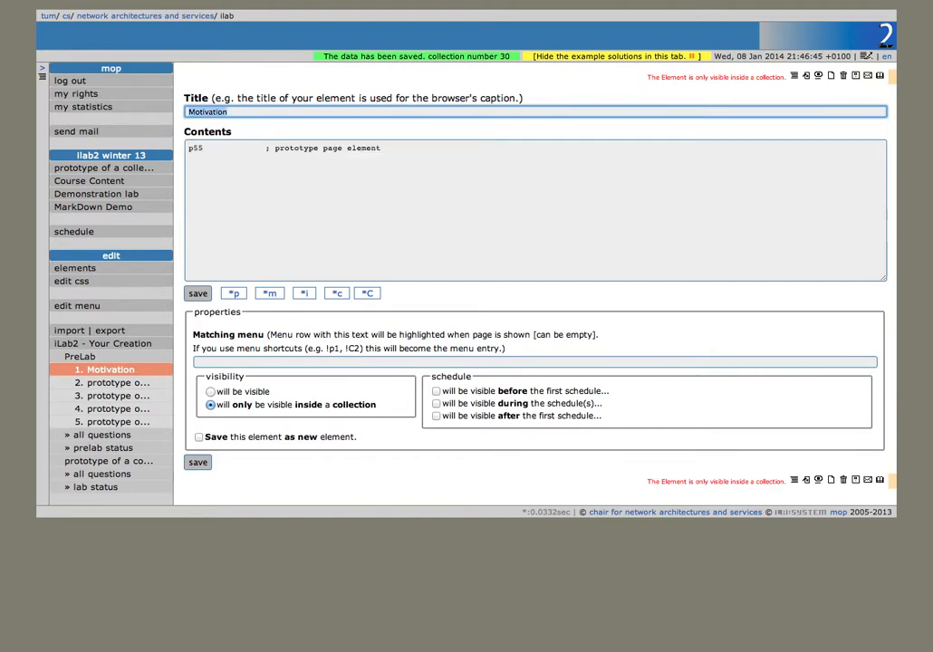
click(164, 384)
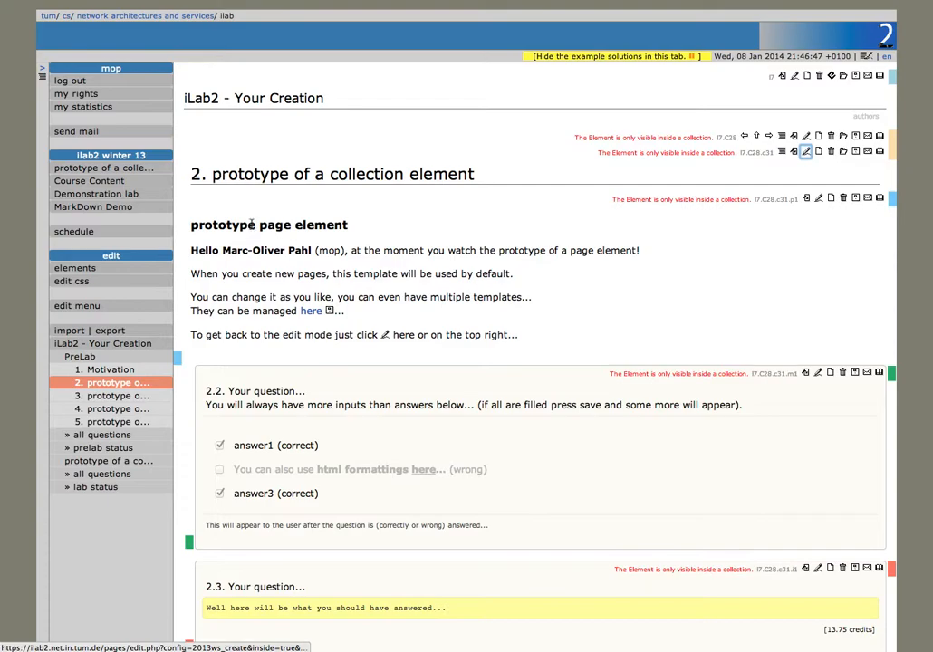
Step: Give the second PreLab page only page element p56 and retitle it 'Content 1'
click(806, 153)
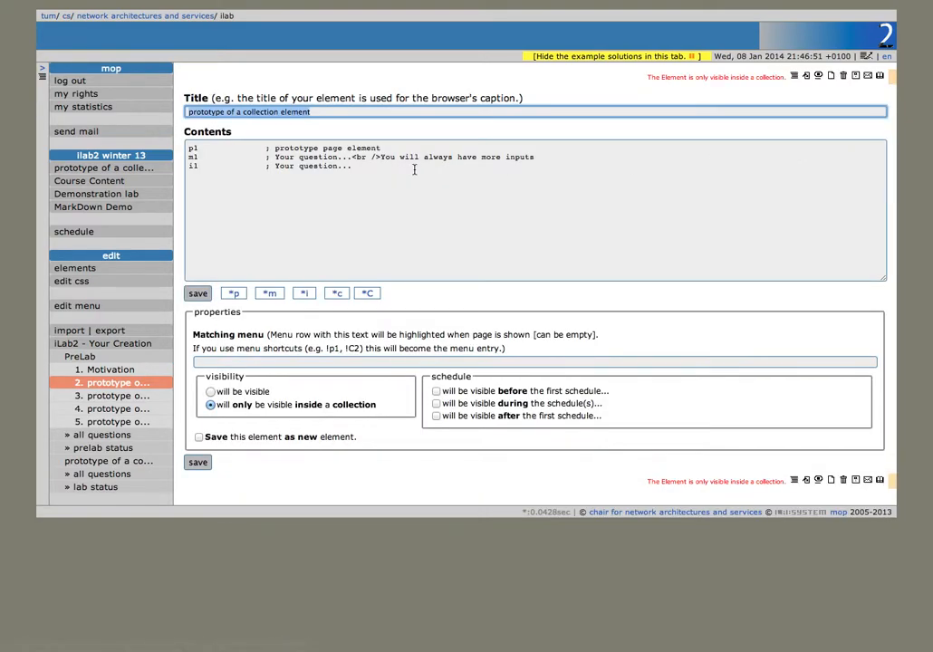
click(234, 292)
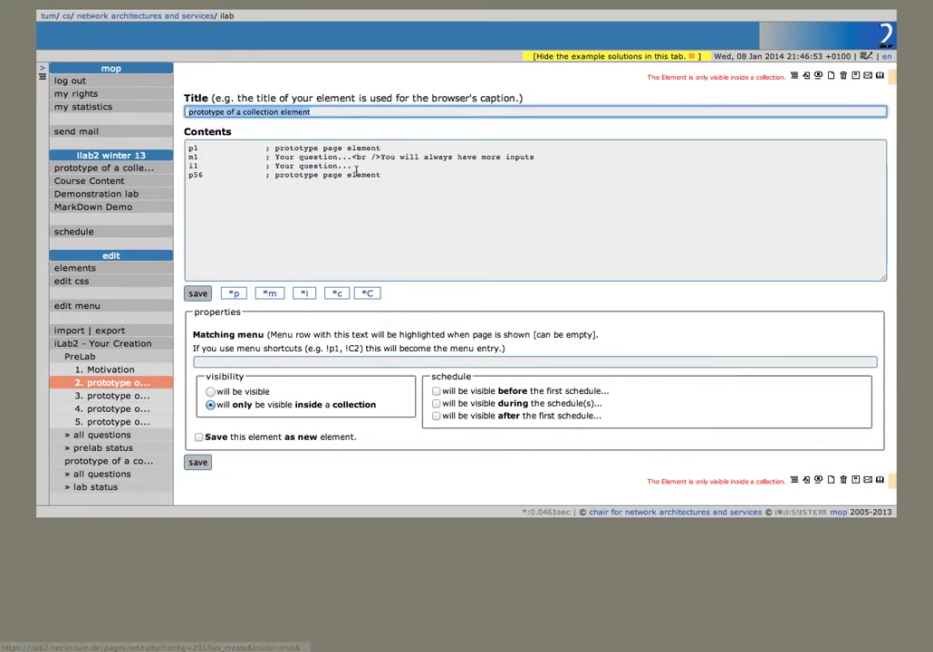
drag(360, 164, 188, 145)
key(BackSpace)
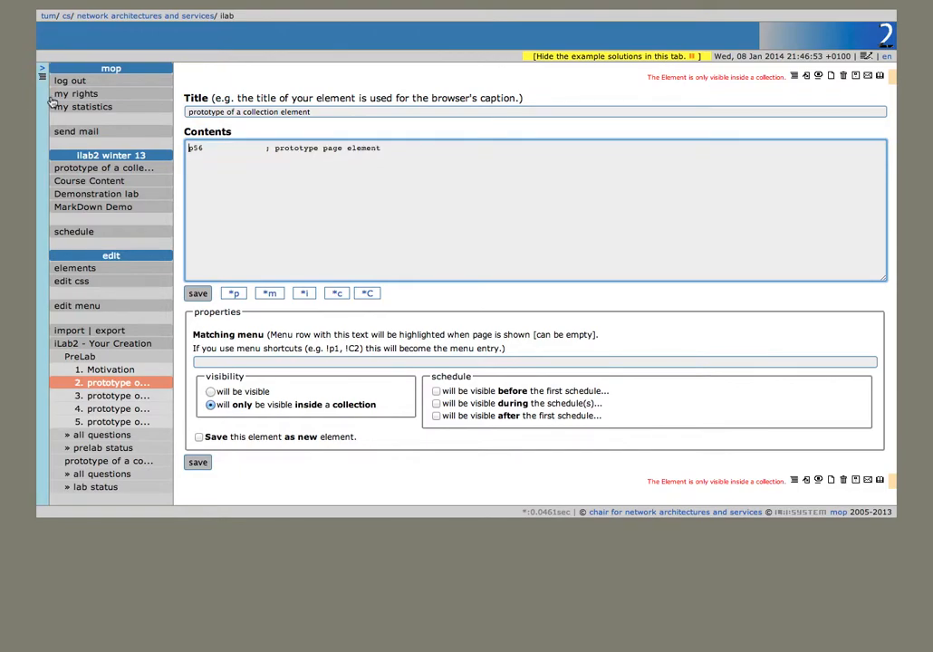
drag(313, 112, 125, 110)
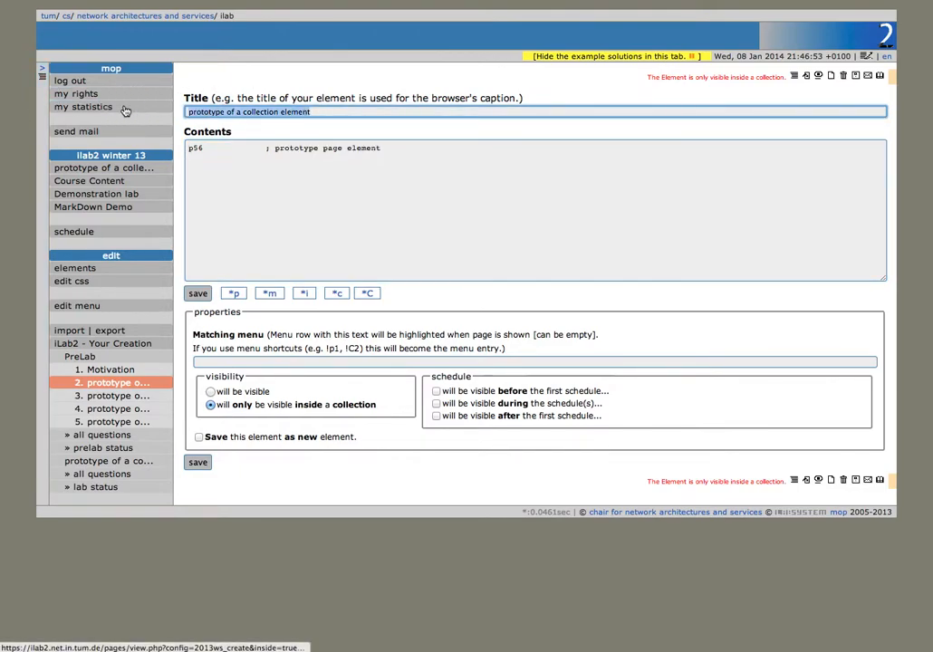
text(Content 1)
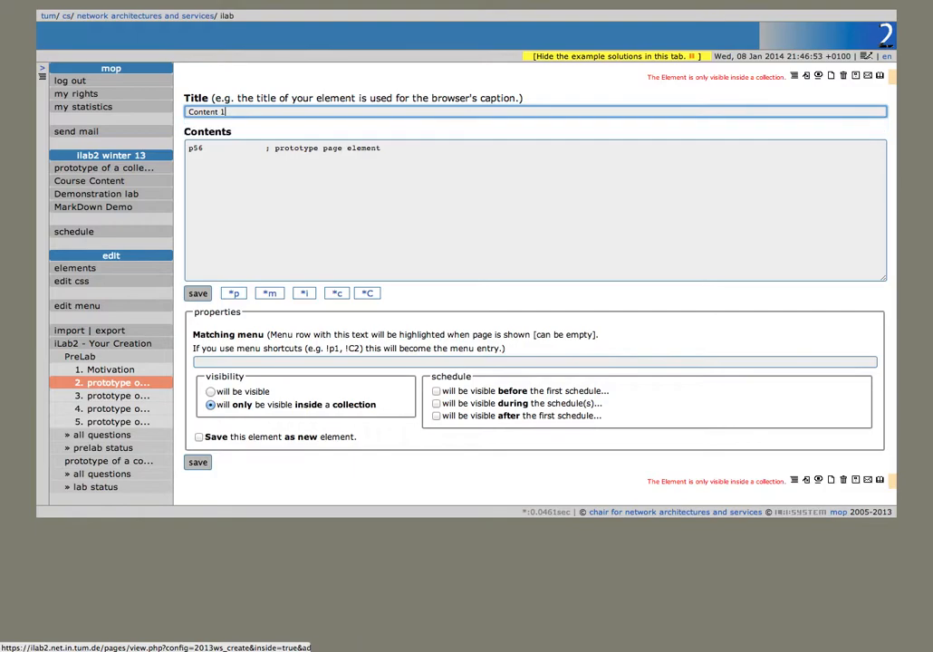
key(Return)
click(138, 396)
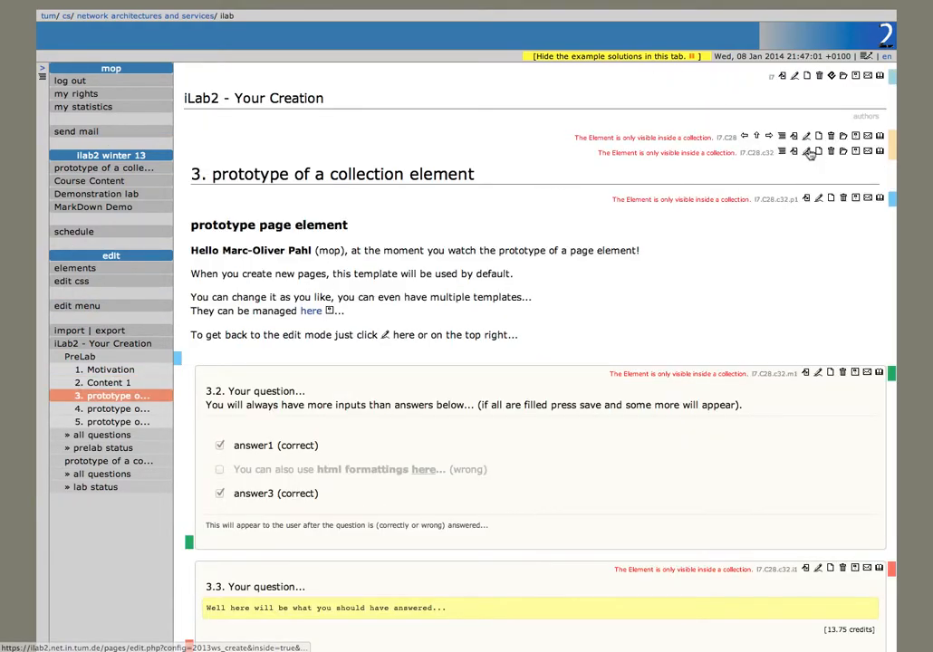
click(806, 152)
Step: Retitle page 3 'Content with MC' with one page element and one multiple-choice question
text(Content with MC)
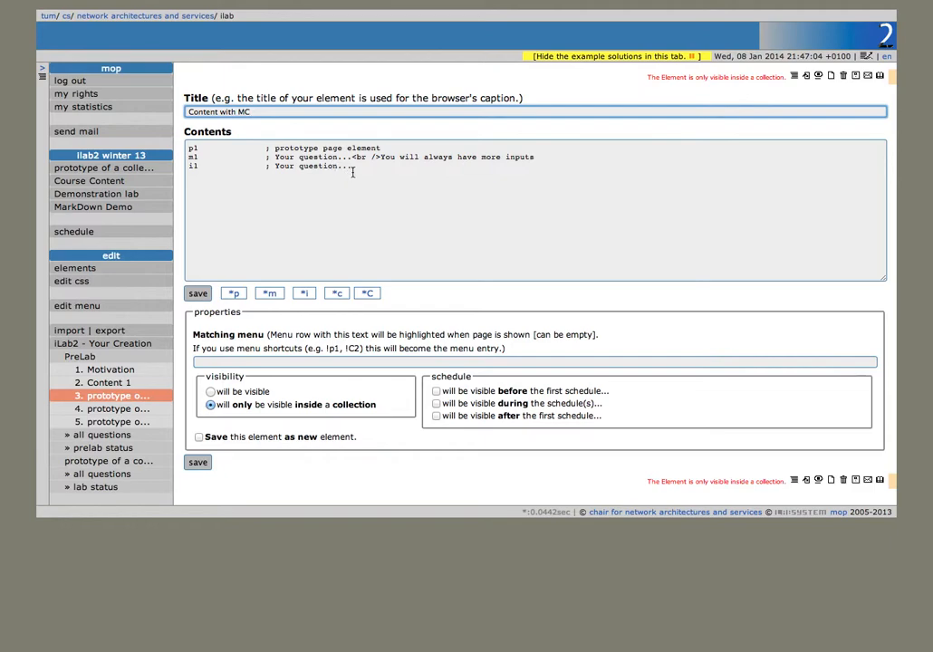
click(198, 294)
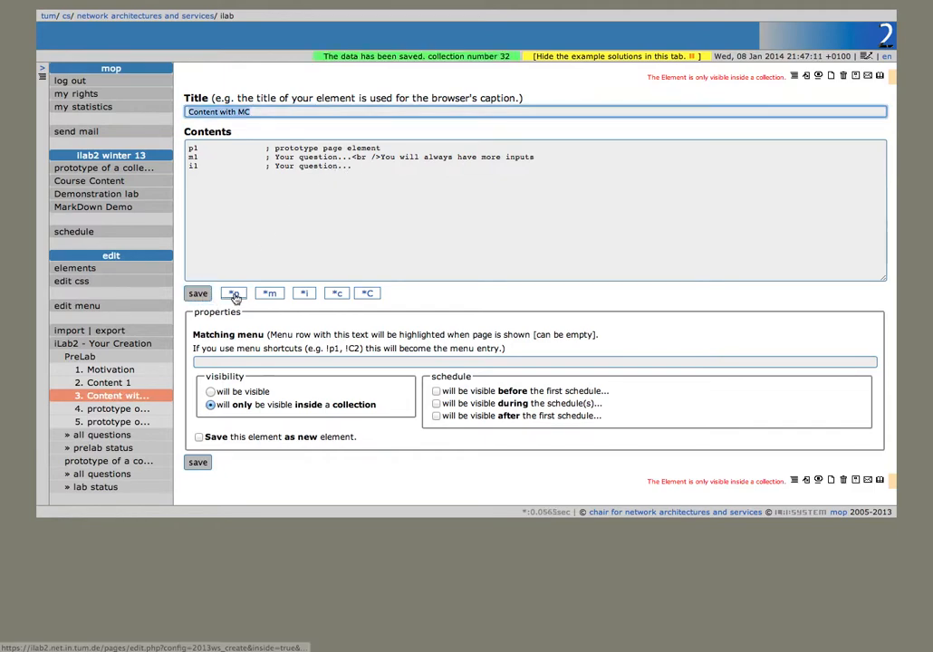
click(234, 293)
click(270, 293)
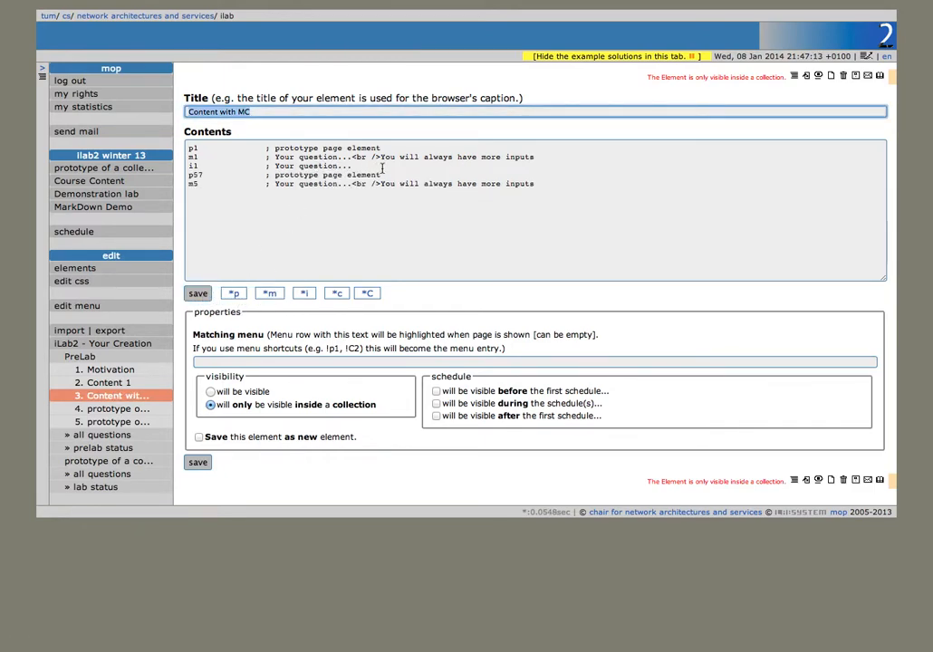
drag(377, 167, 142, 146)
key(BackSpace)
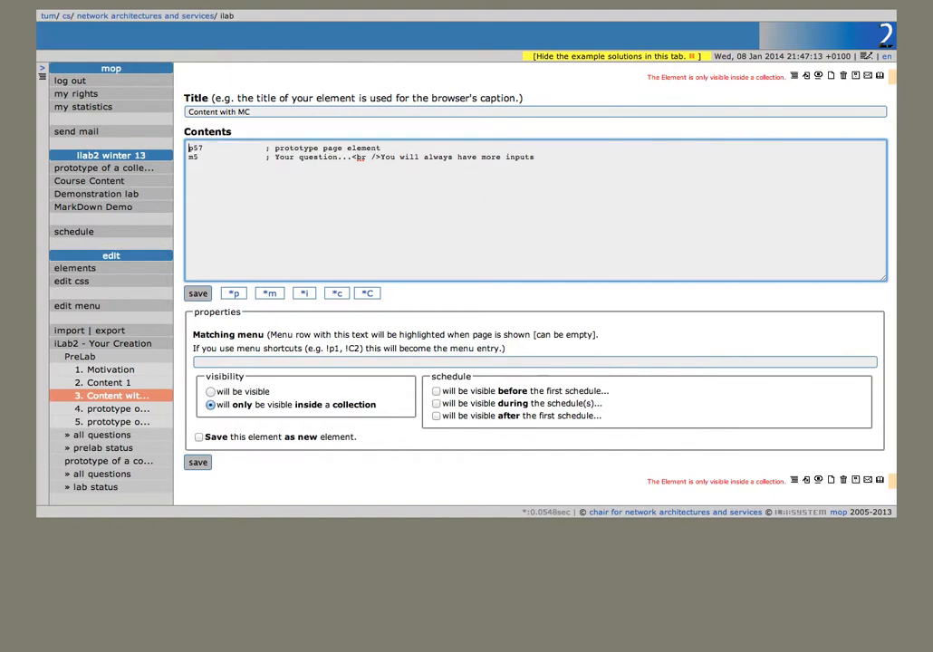
click(198, 293)
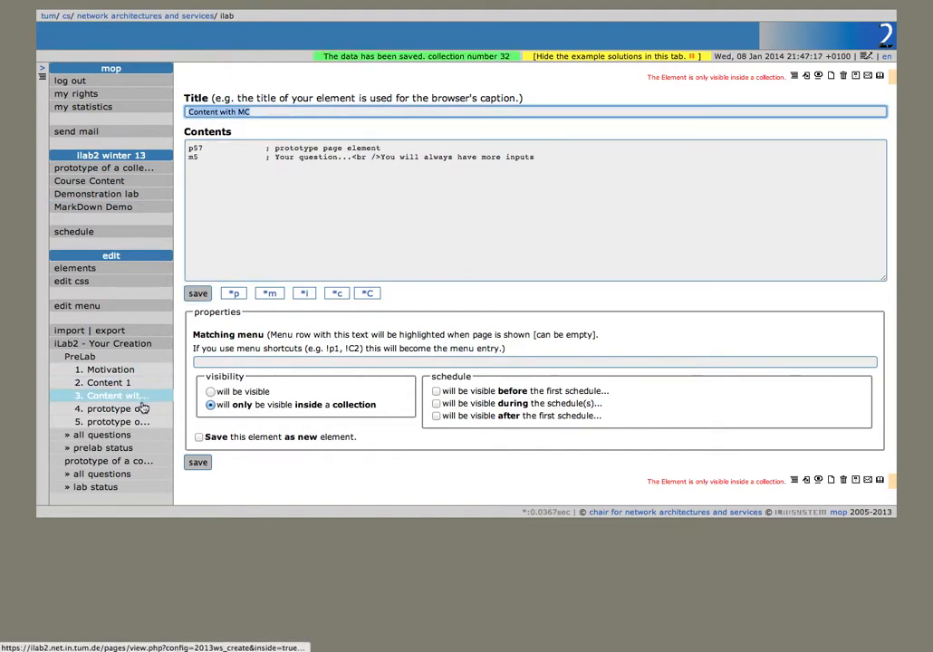
Step: Turn page 4 into 'Content 3', holding only page element p58
click(145, 409)
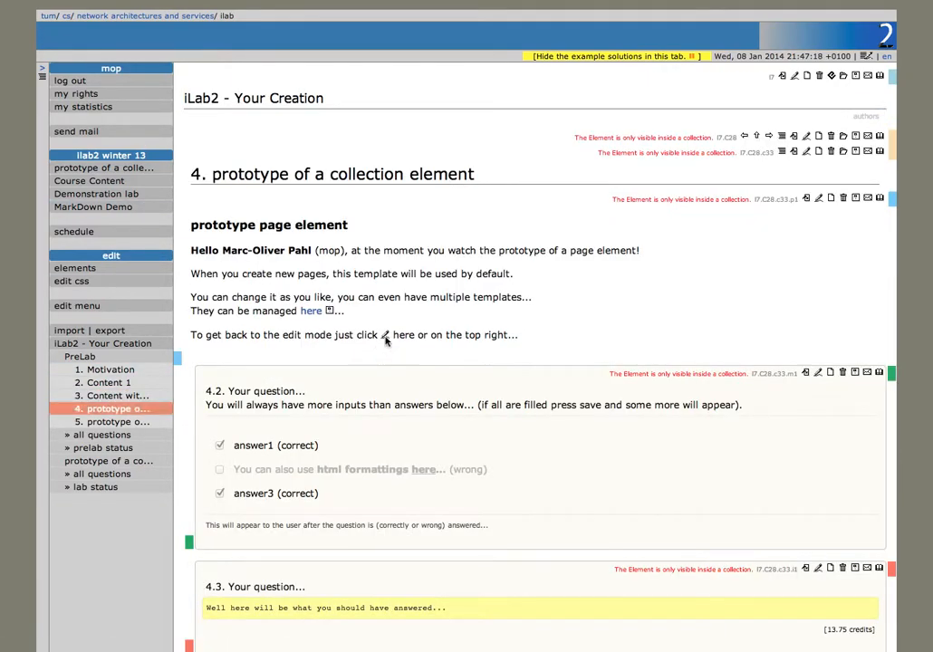
click(794, 155)
click(234, 292)
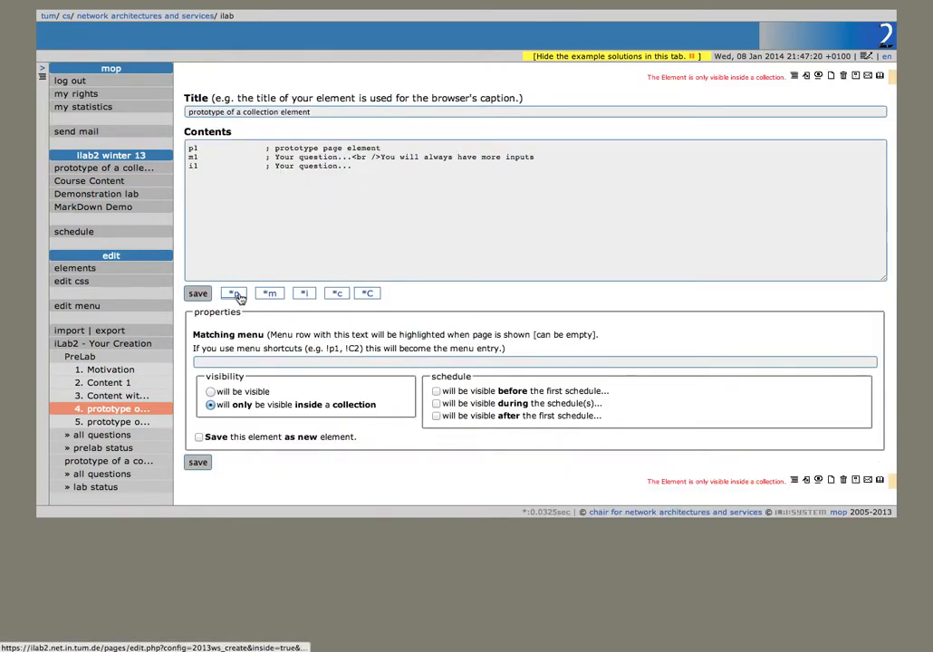
drag(358, 167, 126, 147)
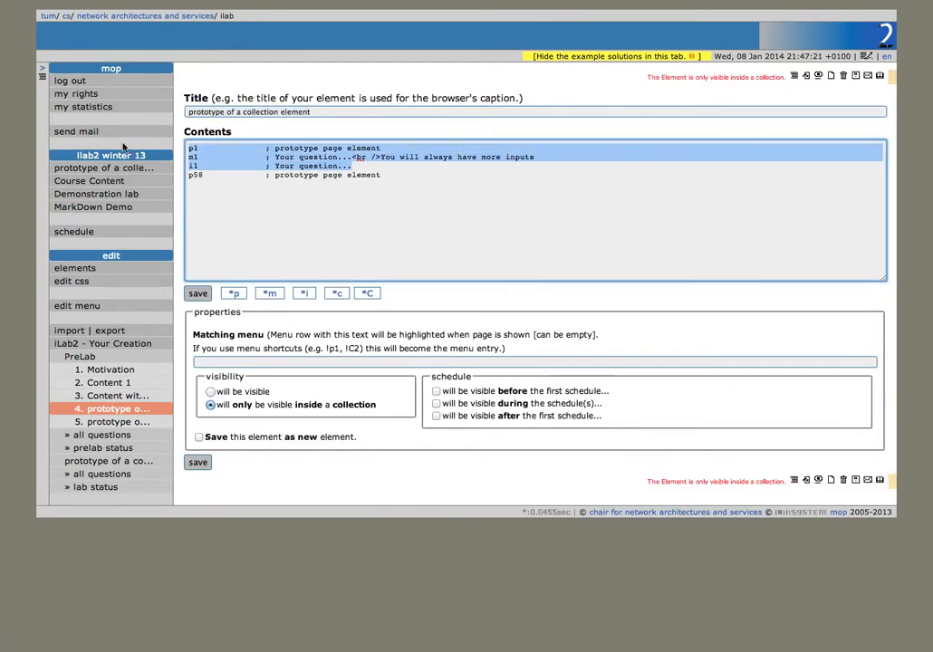
key(BackSpace)
triple_click(313, 110)
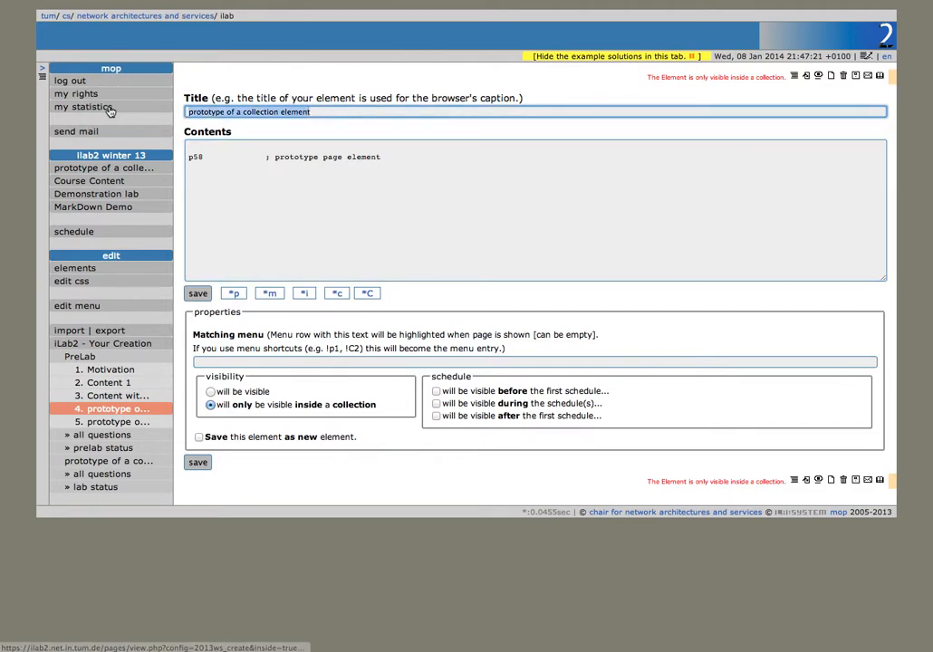
text(Content )
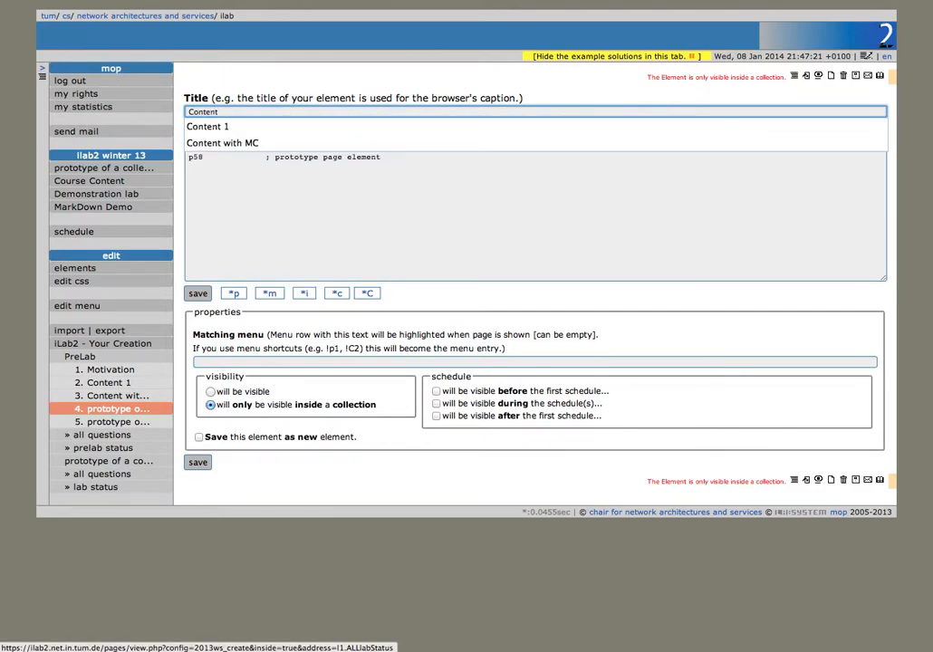
text(3)
click(201, 294)
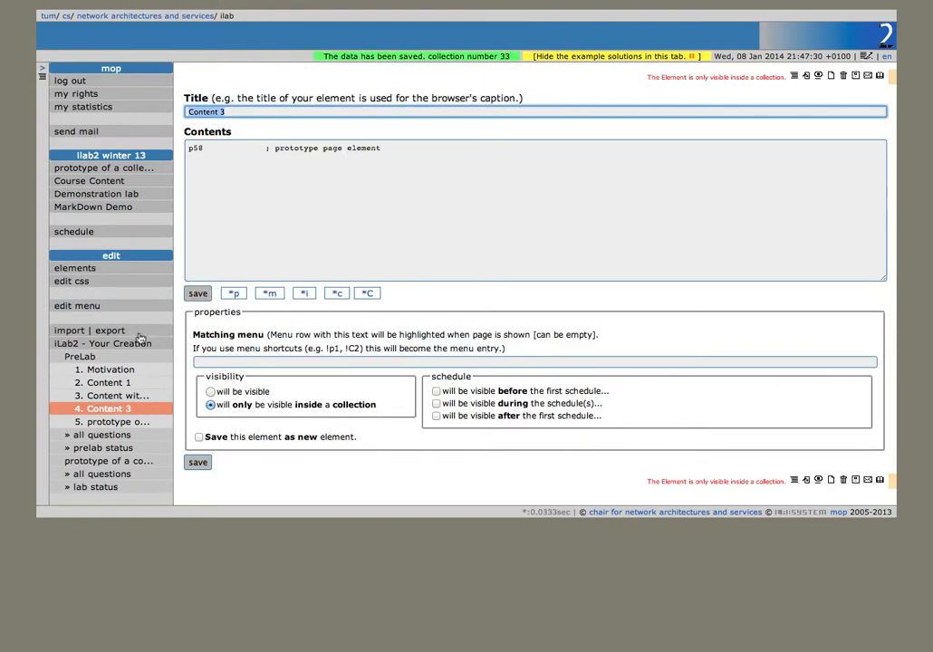
click(138, 395)
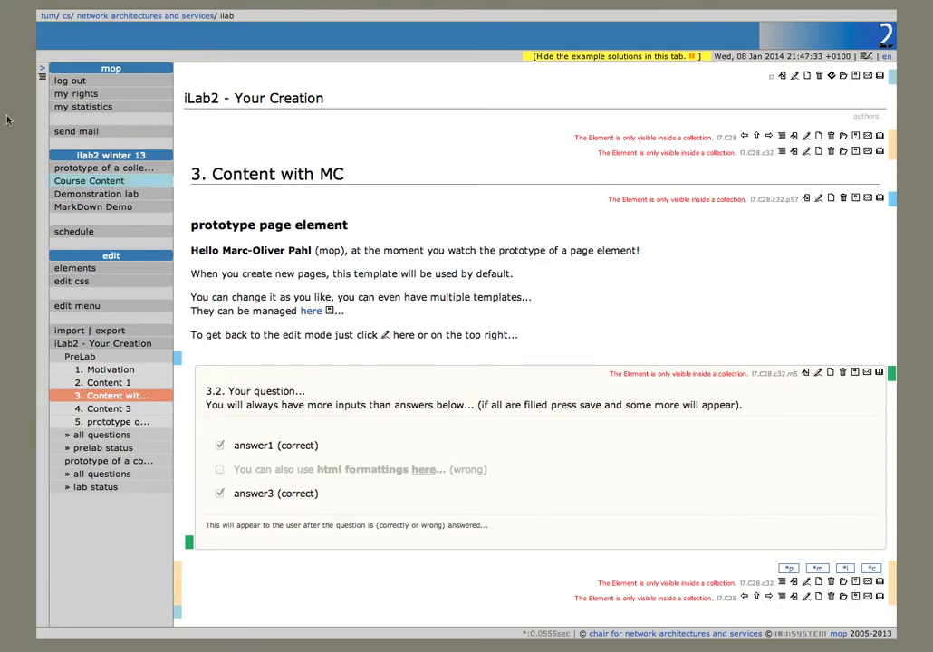
Step: Retitle the fifth PreLab page 'Tools Used' with only page elements p59 and p60
click(149, 422)
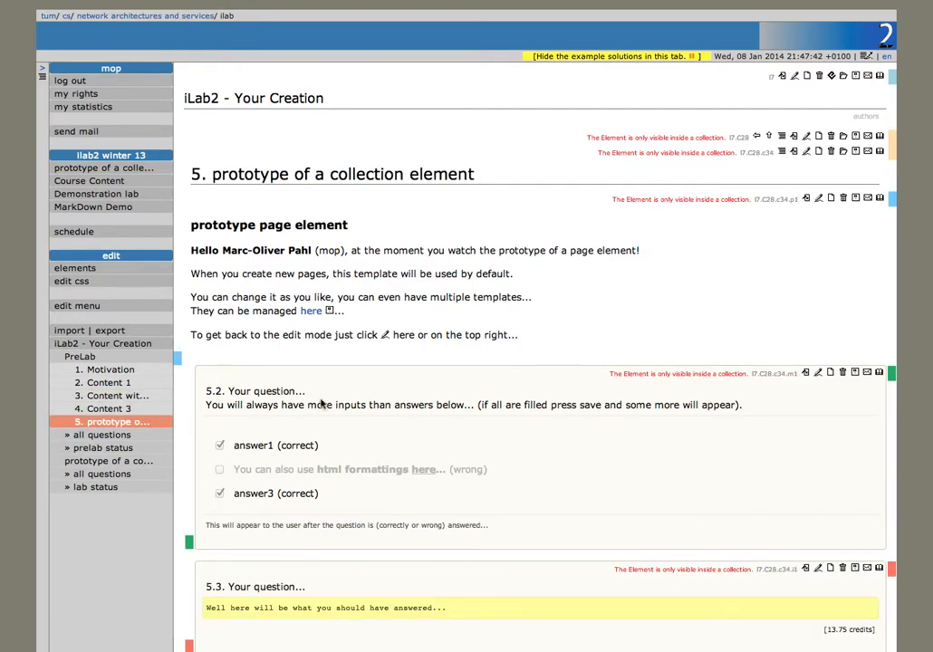
click(809, 155)
text(Tools Used)
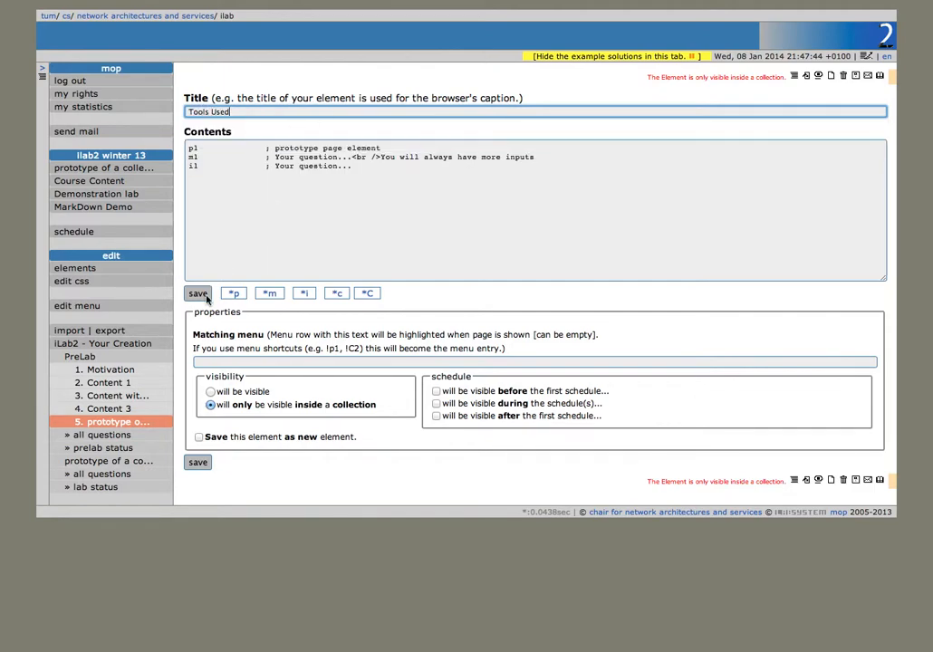
click(235, 293)
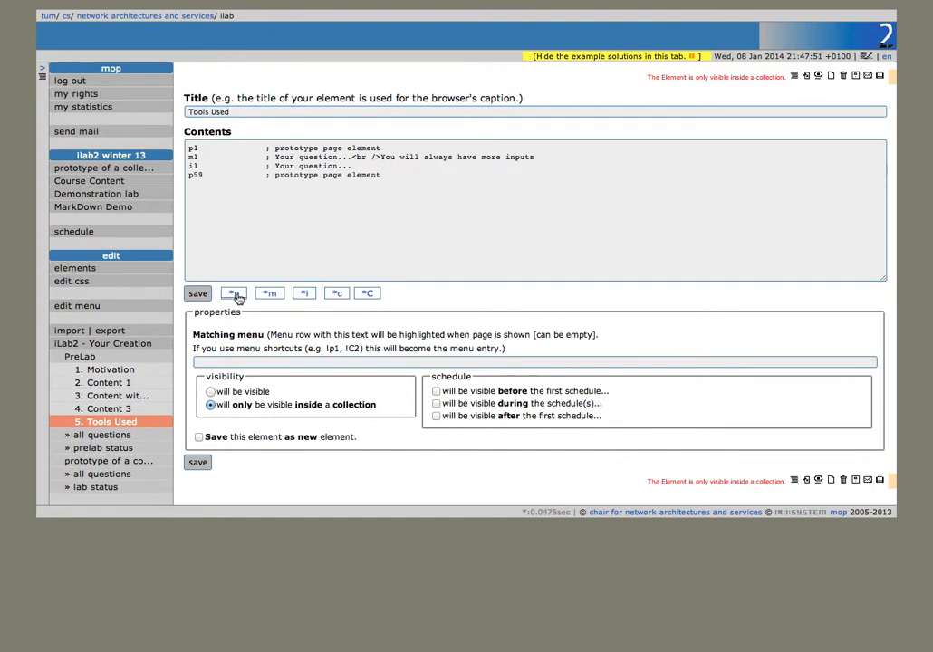
click(235, 294)
drag(364, 170, 109, 138)
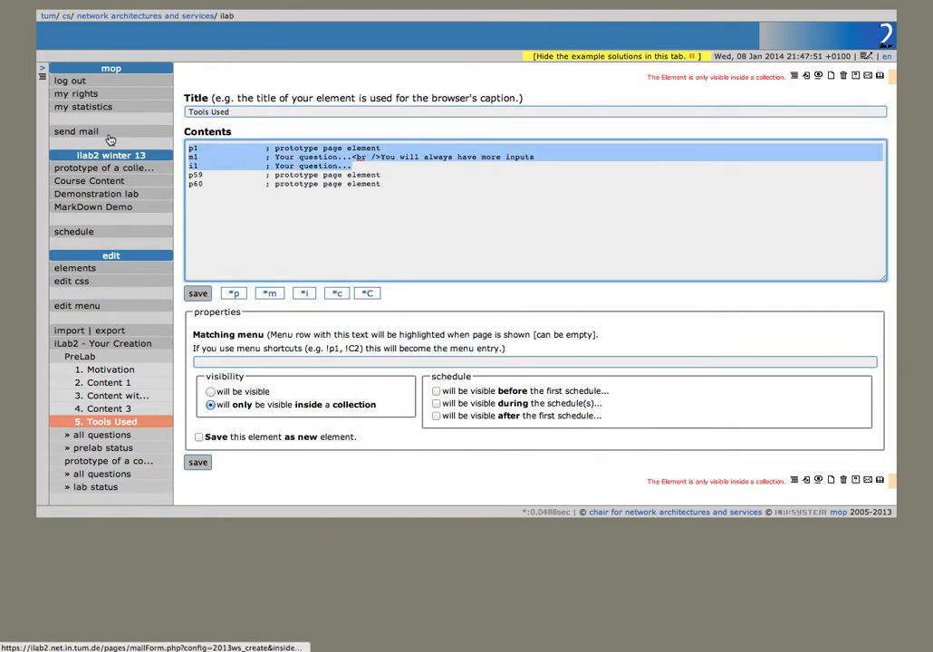
key(BackSpace)
click(198, 293)
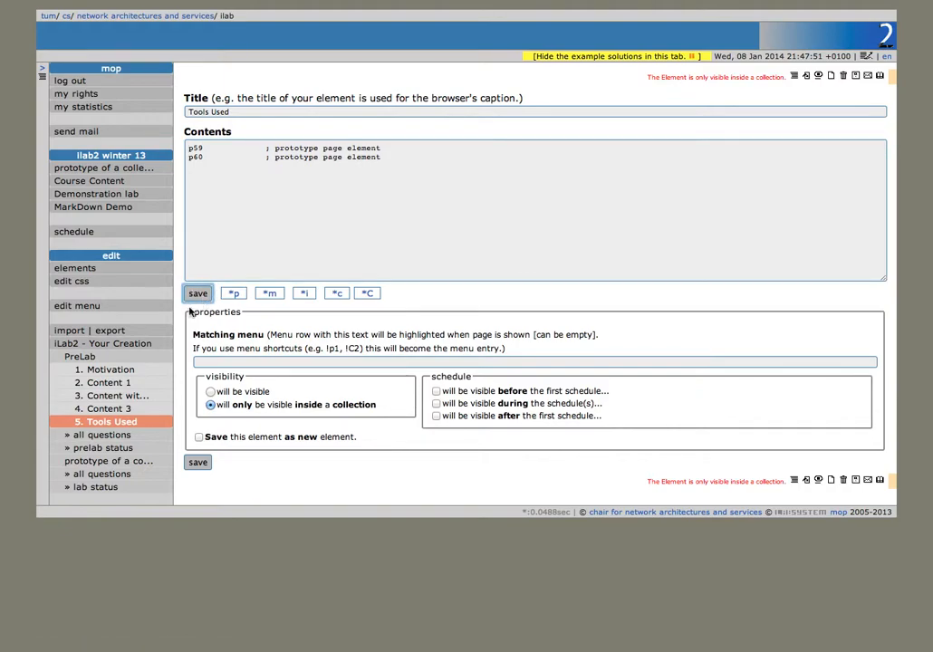
click(112, 426)
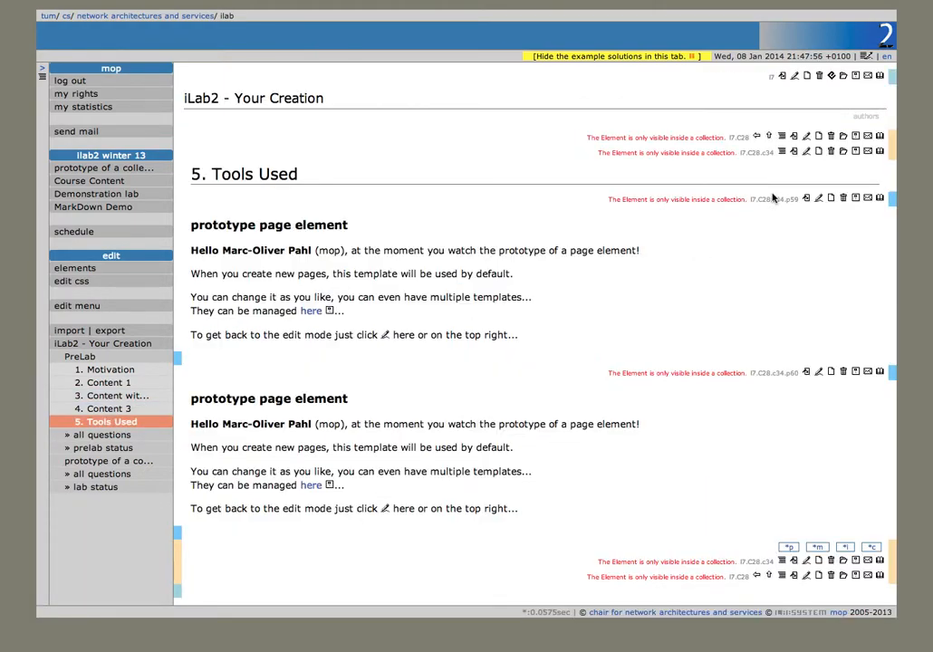
Step: Title the two Tools Used page elements 'Tool 1' and 'Tool 2'
click(819, 197)
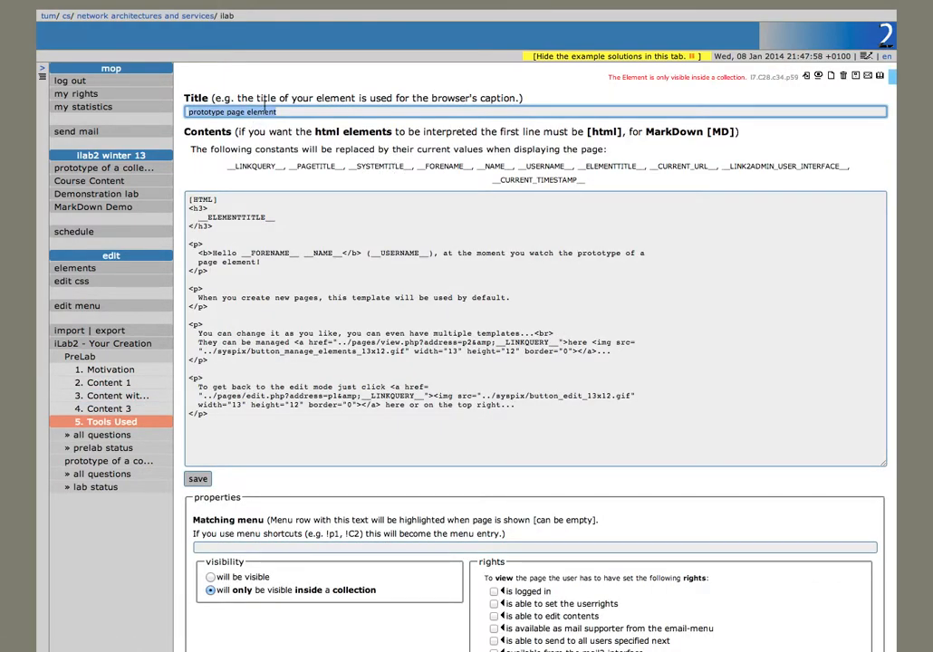
text(Tool)
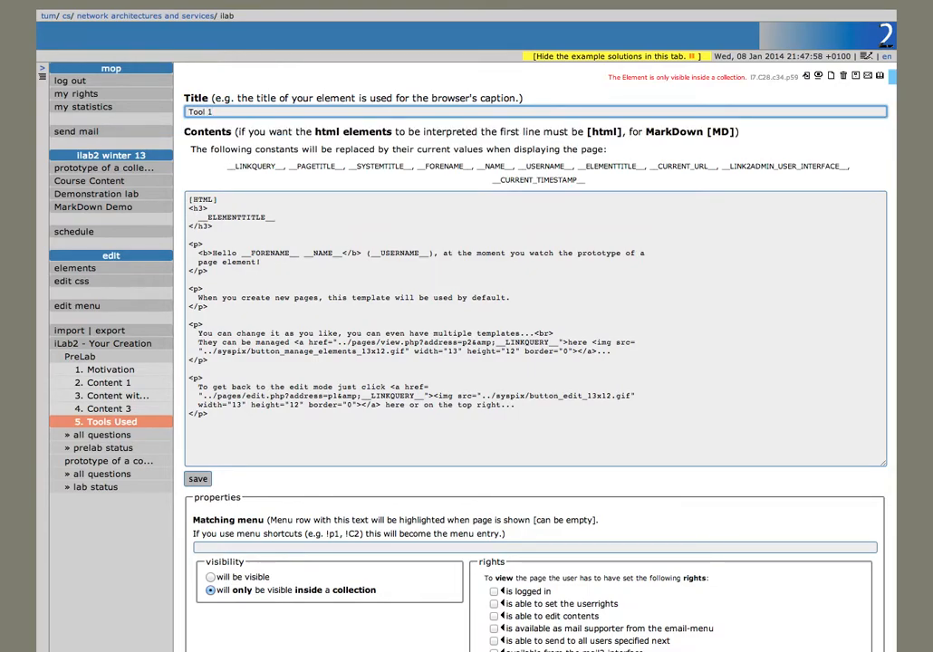
text( 1)
key(Return)
click(819, 75)
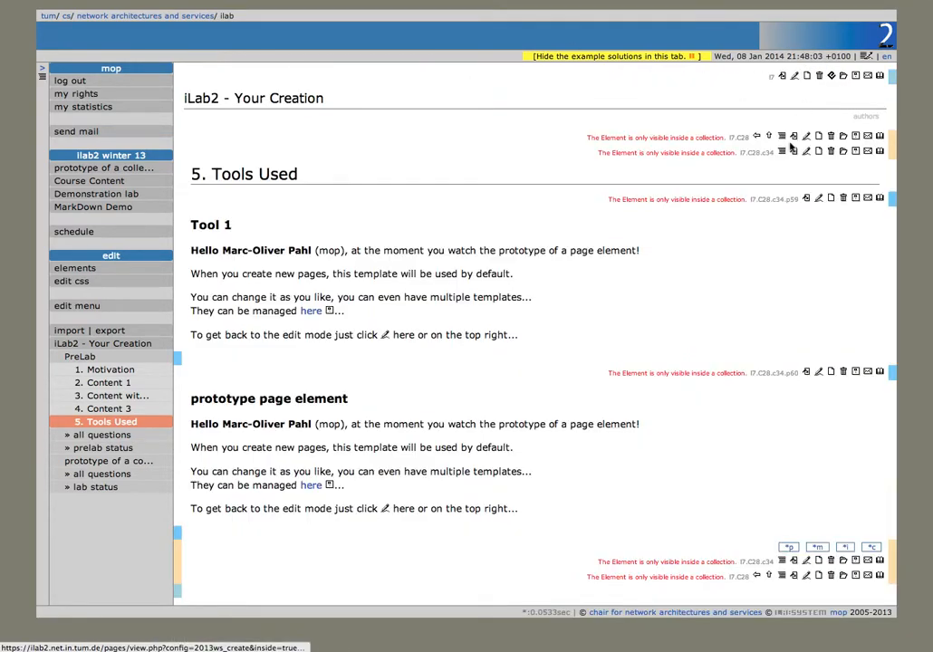
click(820, 372)
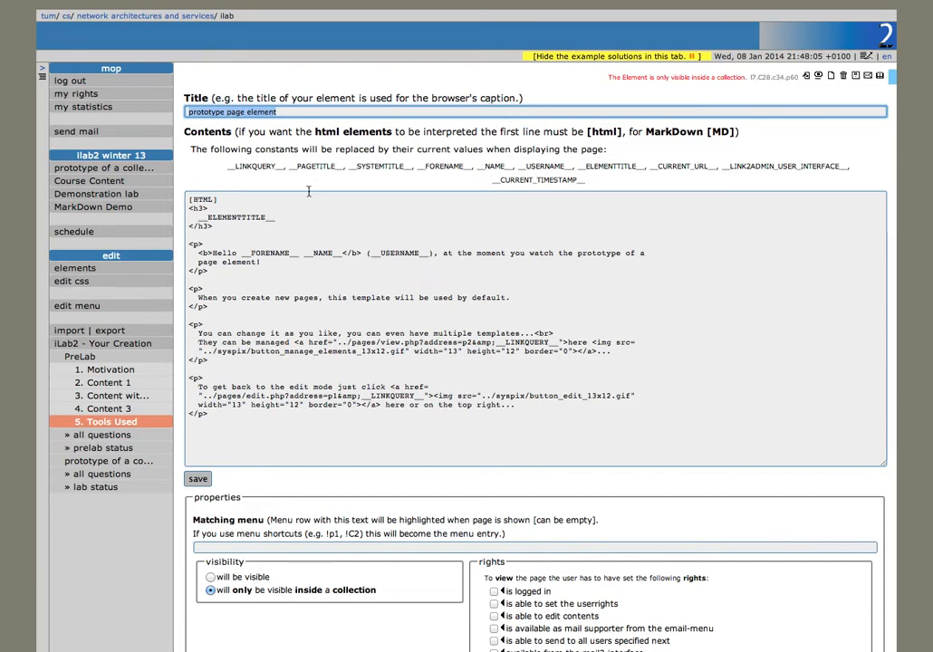
text(Tool)
text(2)
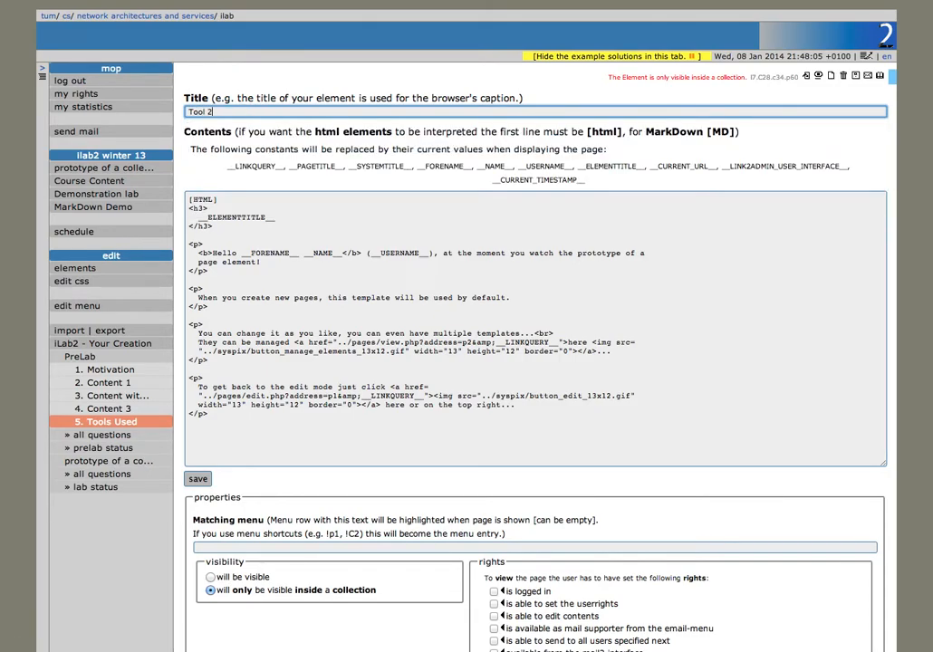
key(Return)
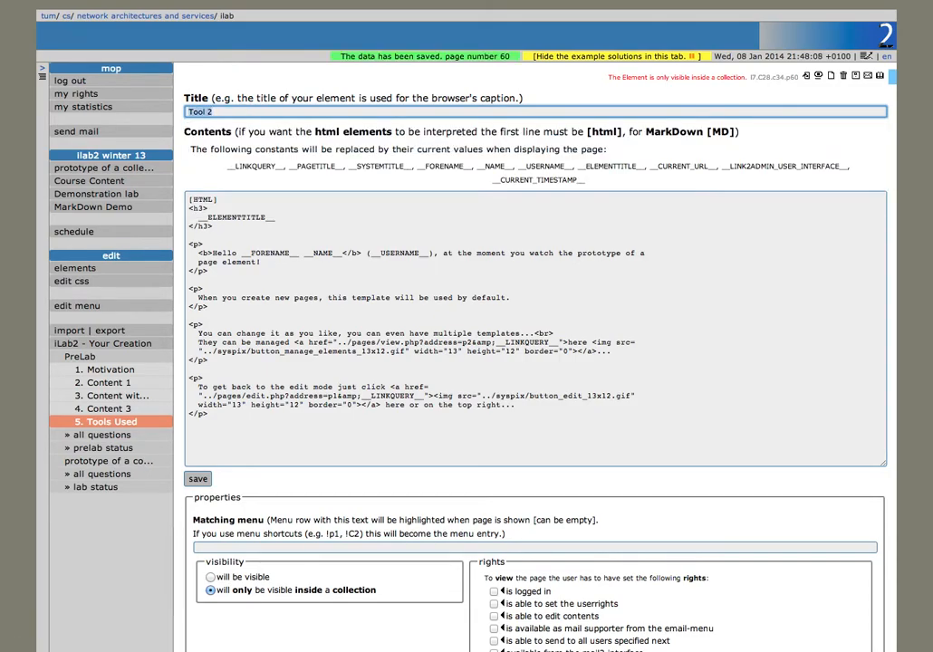
click(819, 76)
Step: Add a third page element p61 titled 'Tool 3', then return to the PreLab overview
click(790, 548)
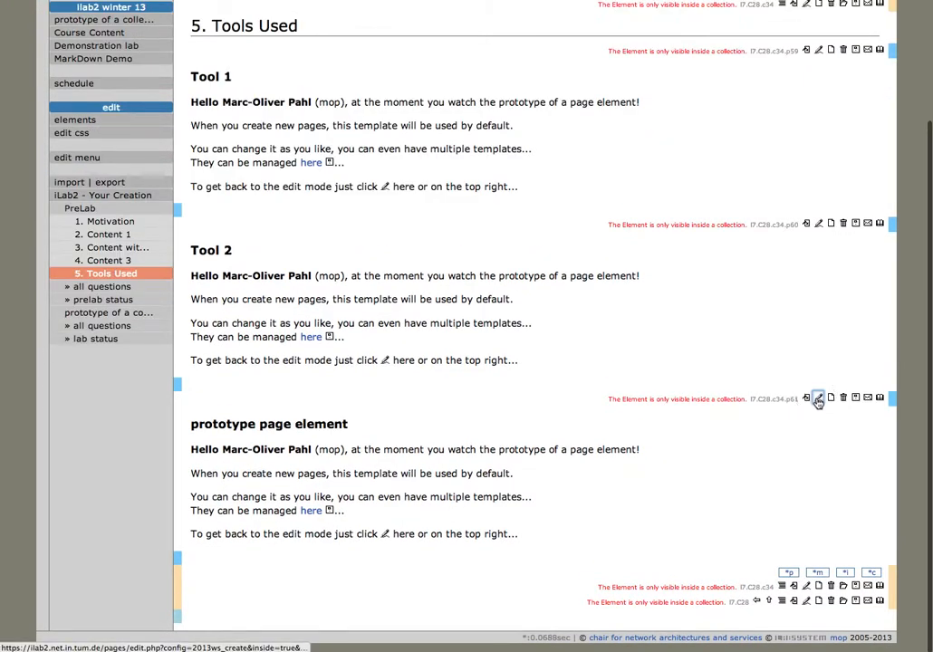
click(818, 401)
text(Tool )
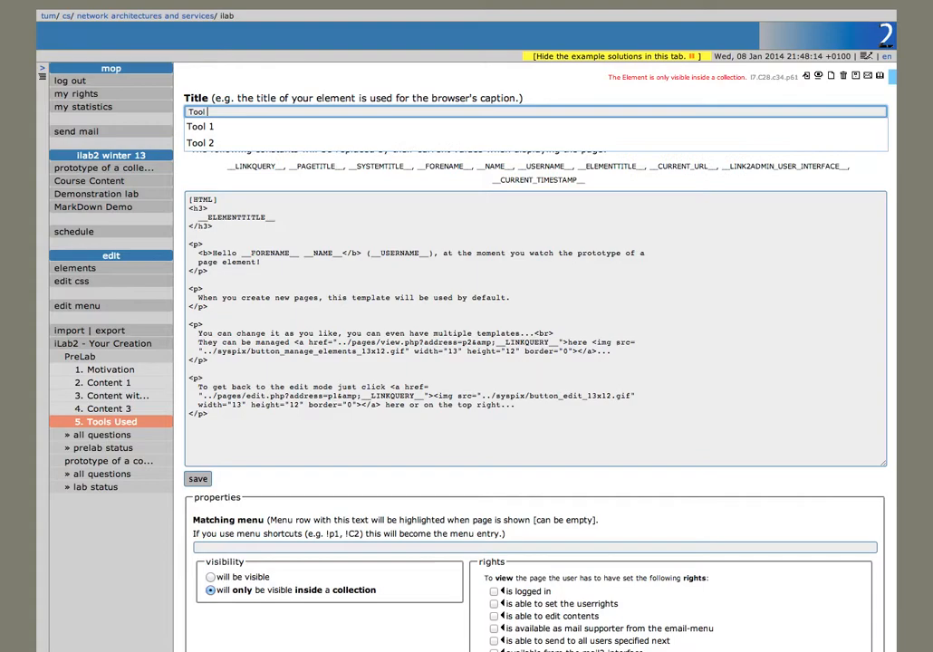
text(3)
key(Return)
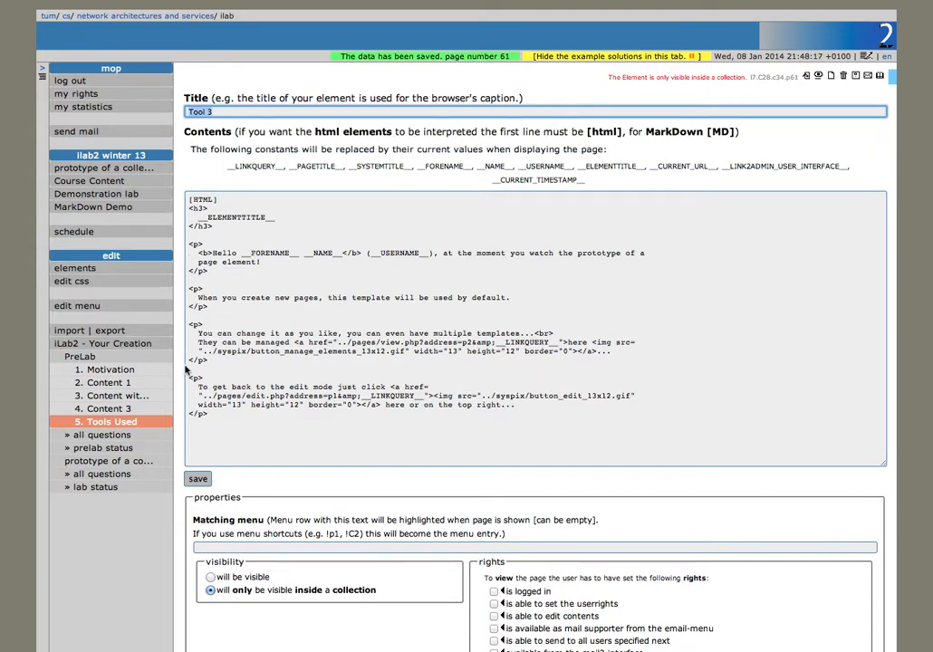
click(115, 360)
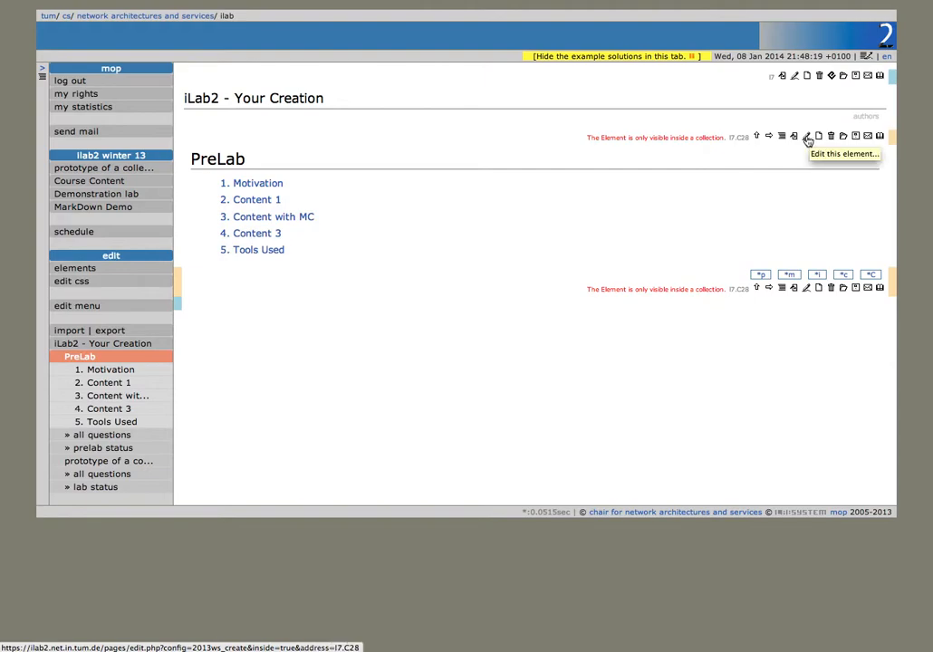
Step: Add collection elements c35 and c36 to Content 3 and save
click(261, 234)
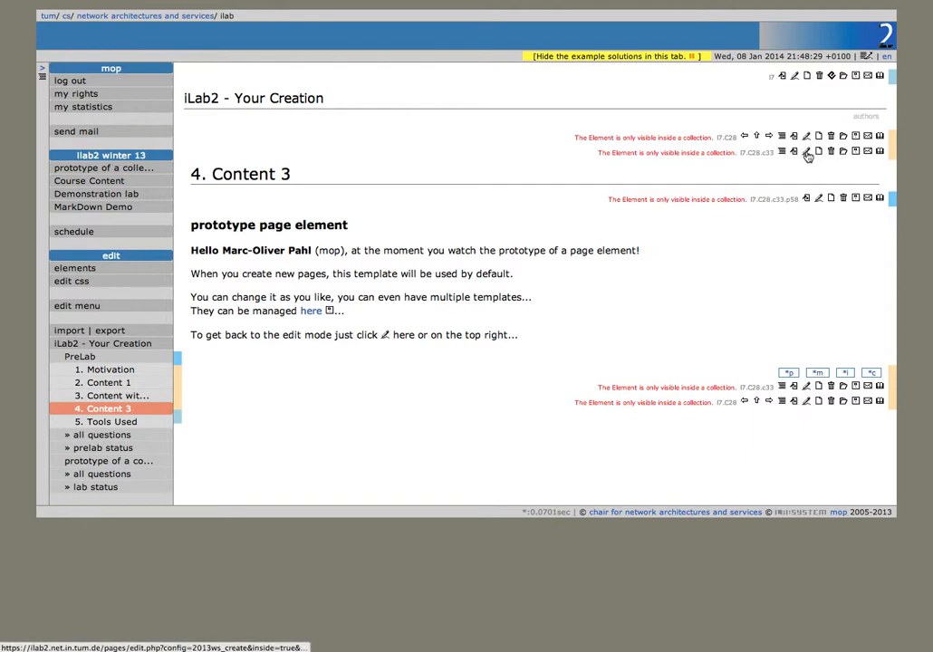
click(806, 153)
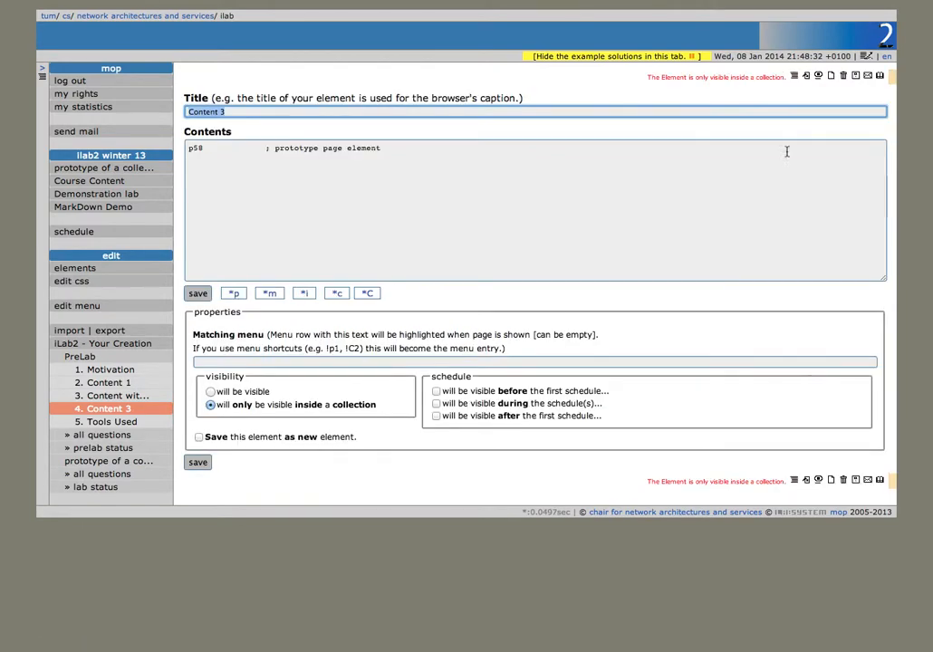
click(338, 295)
click(338, 294)
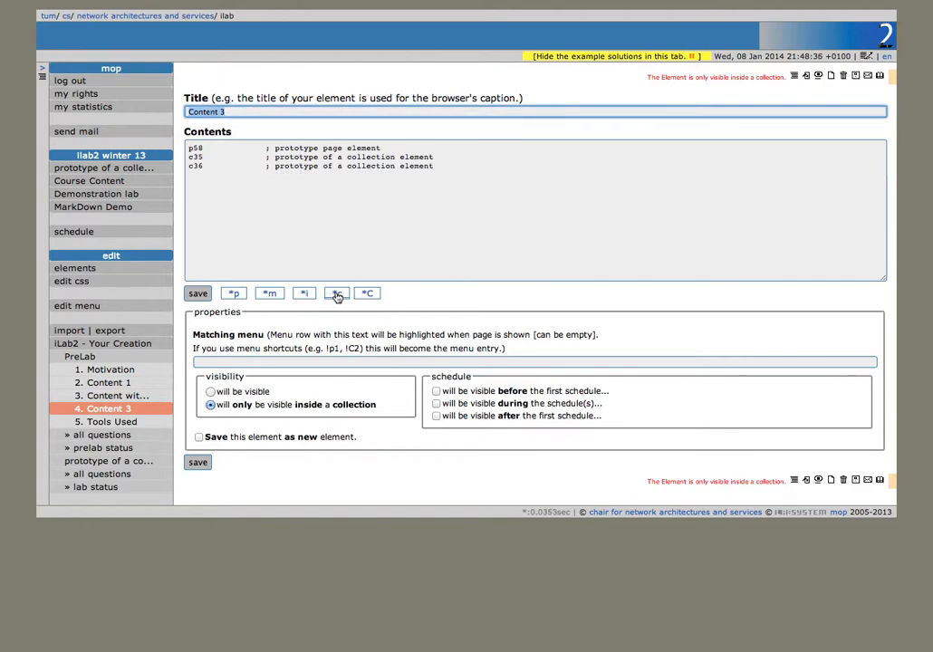
click(198, 294)
click(137, 409)
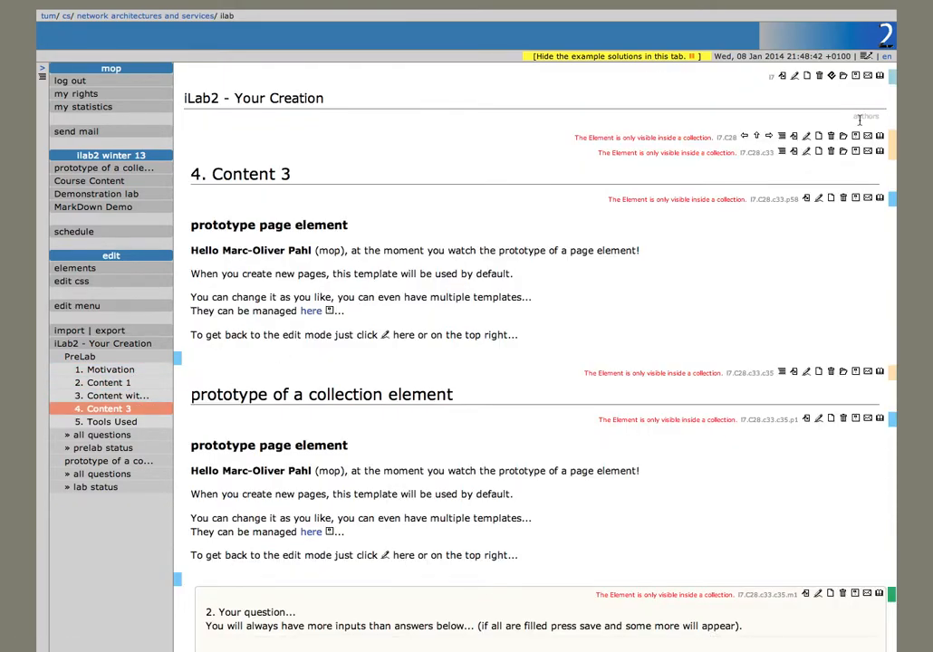
Step: Change PreLab's c33 entry to C33, save, and view Content 3
click(809, 138)
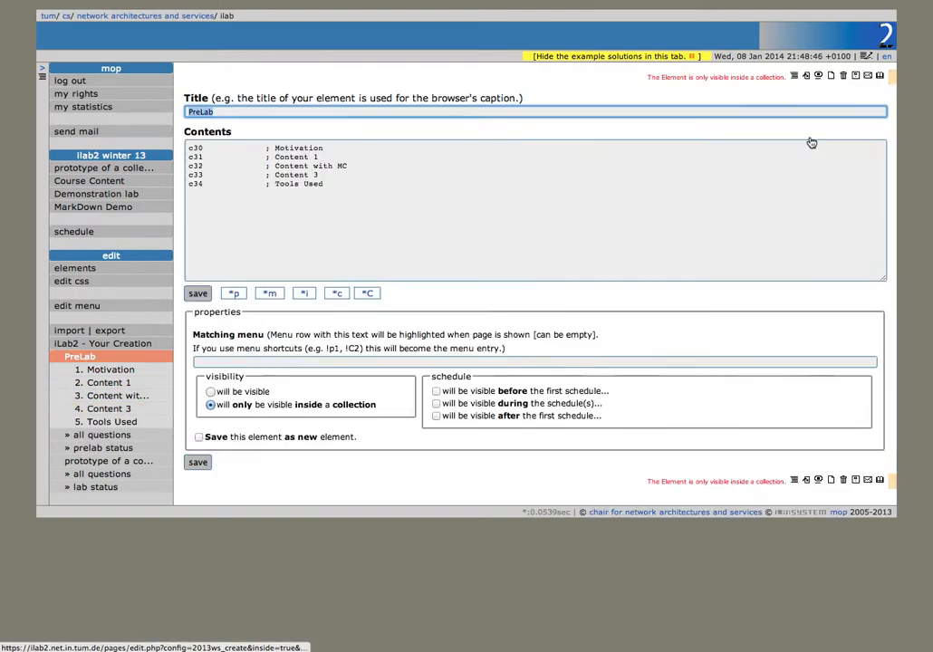
click(187, 176)
click(208, 298)
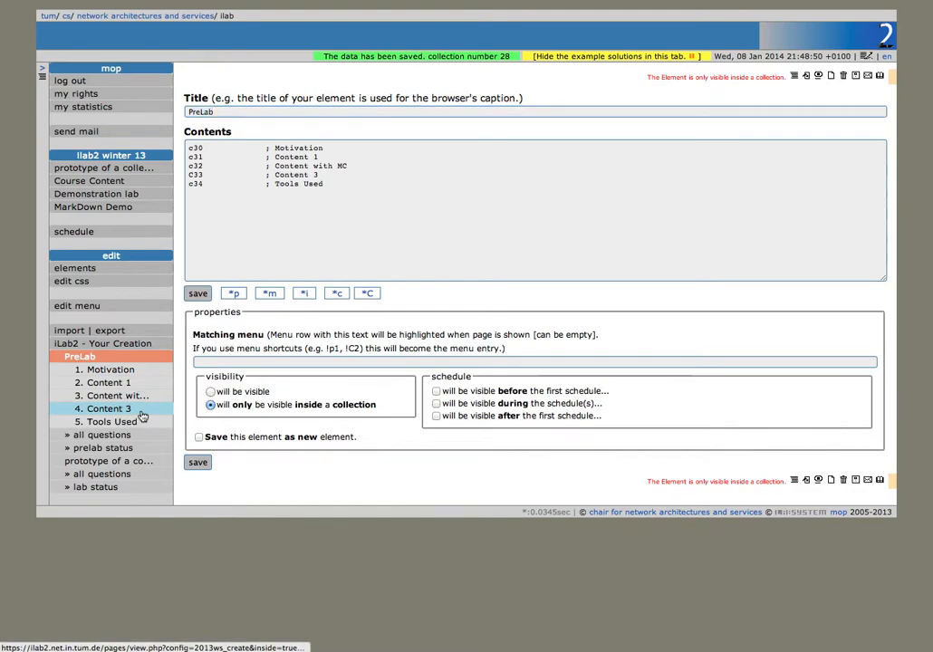
click(143, 416)
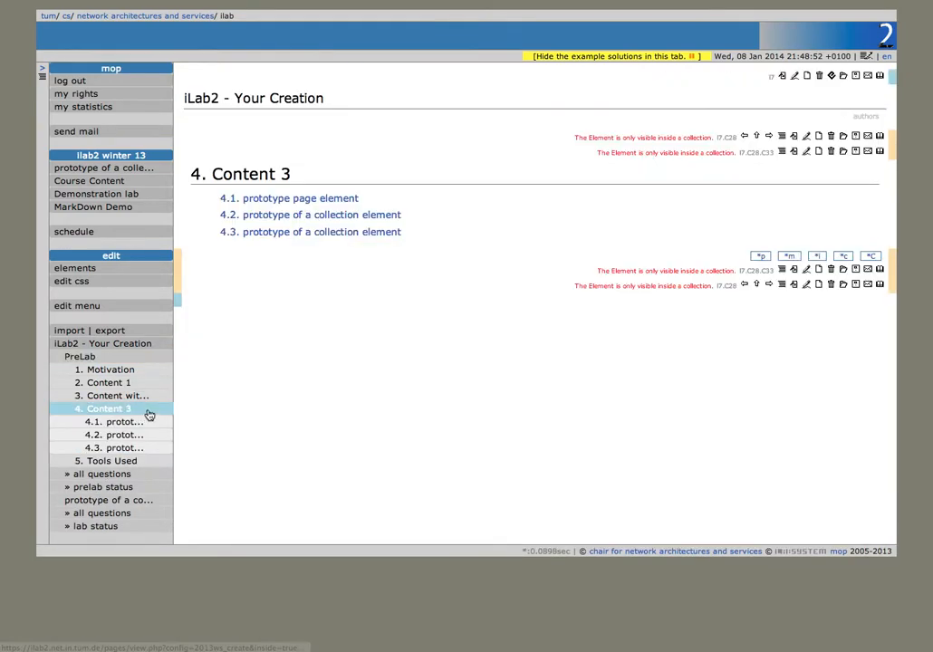
Step: Retitle Content 3's first subsection (4.1) as Introductory Text
click(808, 154)
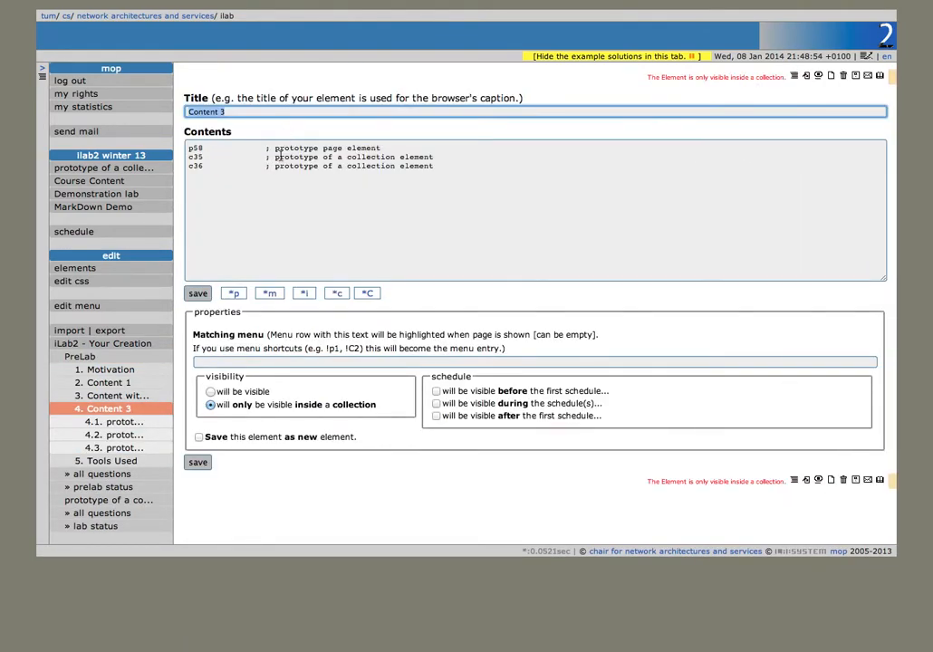
click(114, 423)
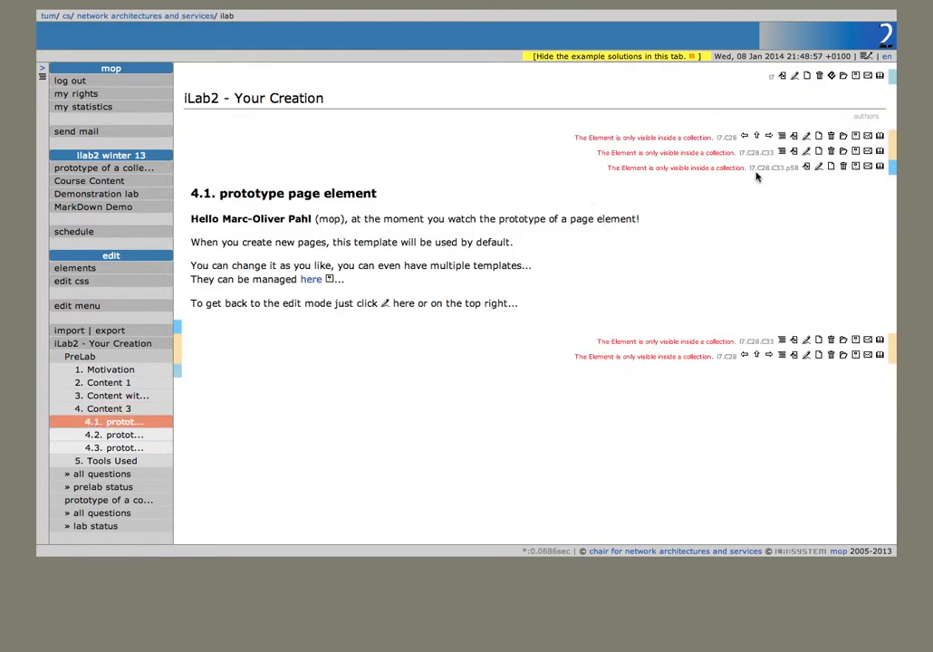
click(819, 165)
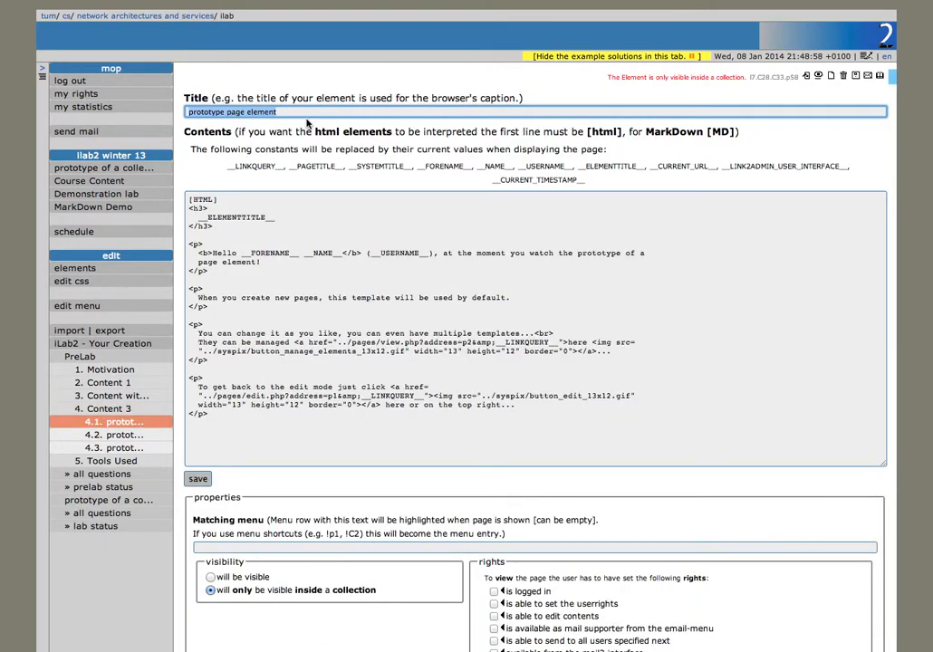
text(Introducto)
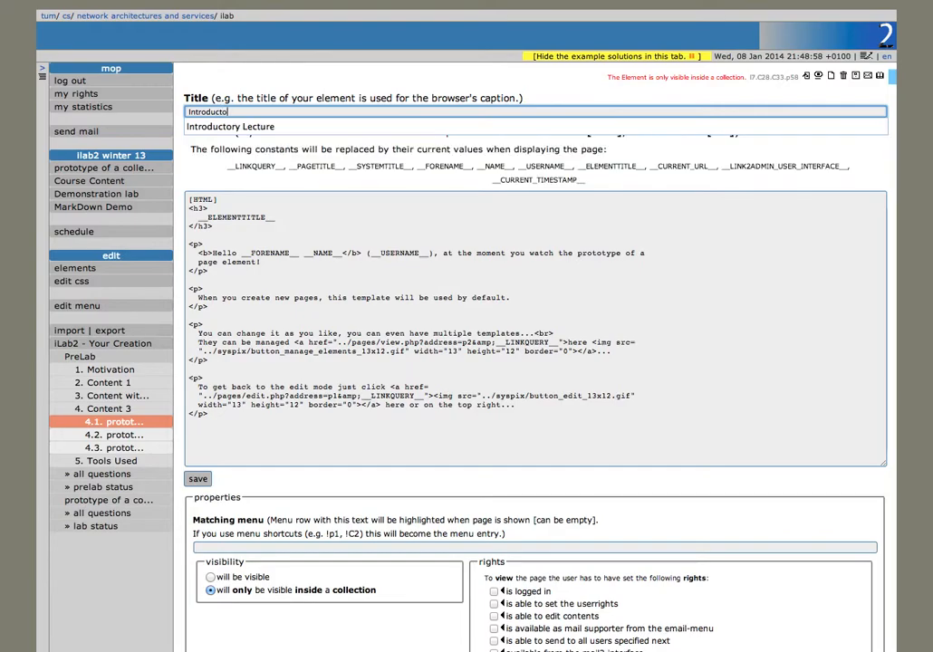
text(ry text)
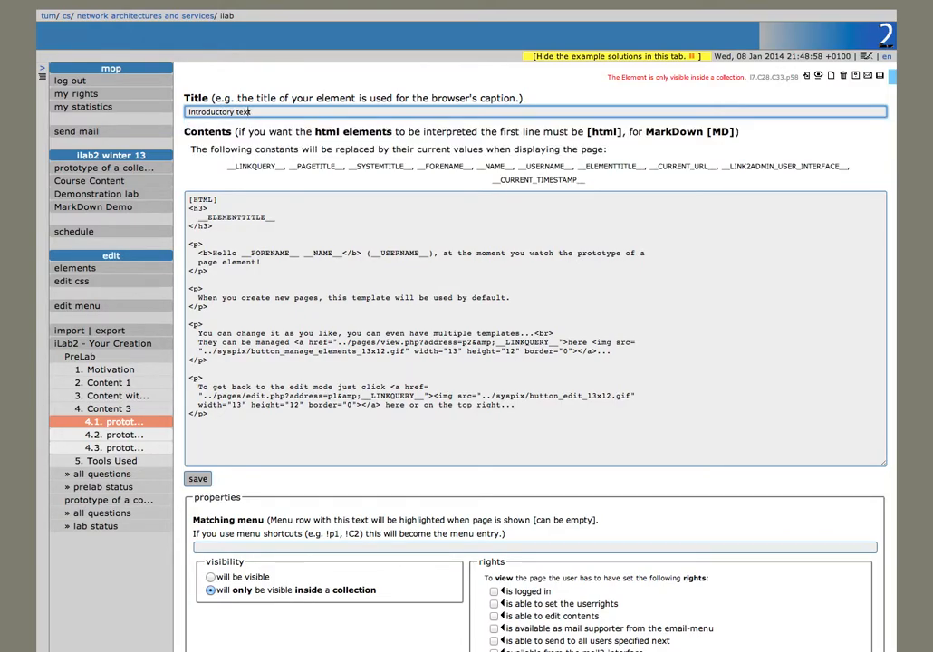
key(Return)
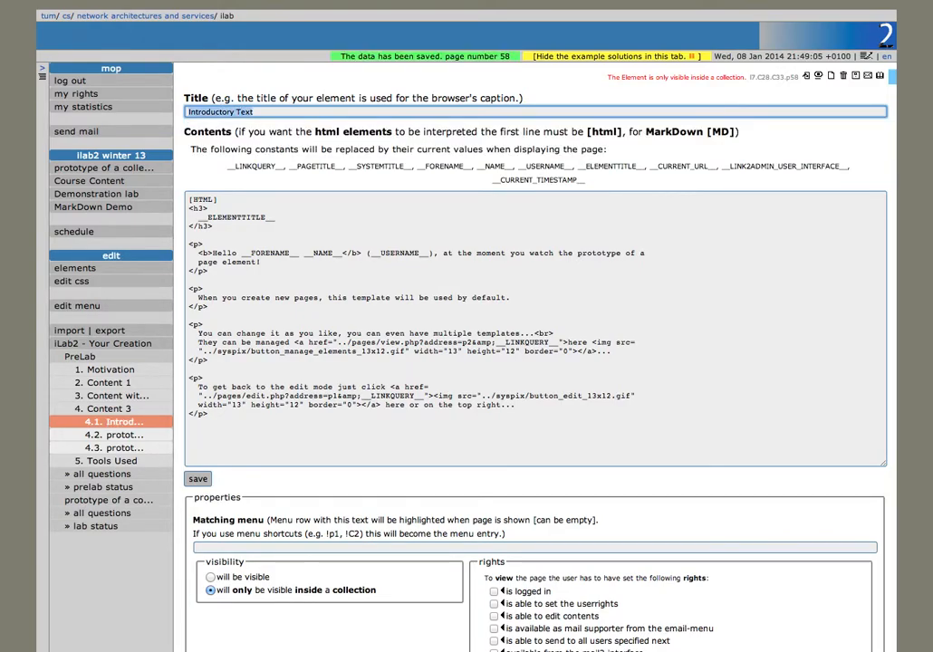
Step: Rename 4.2 to Subcontent 1, replacing its three default lines with a single new page element
click(160, 437)
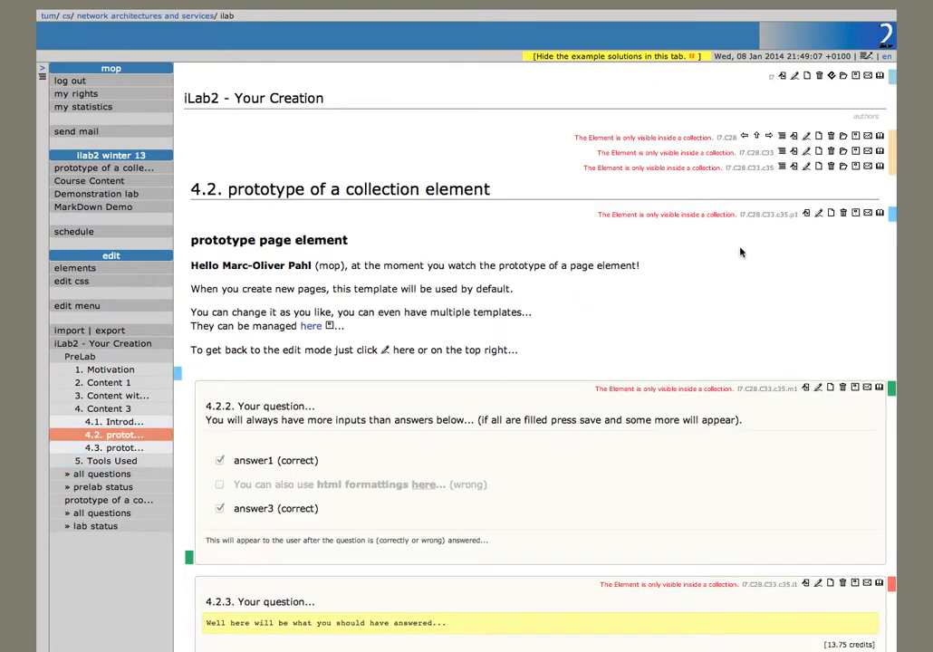
click(809, 165)
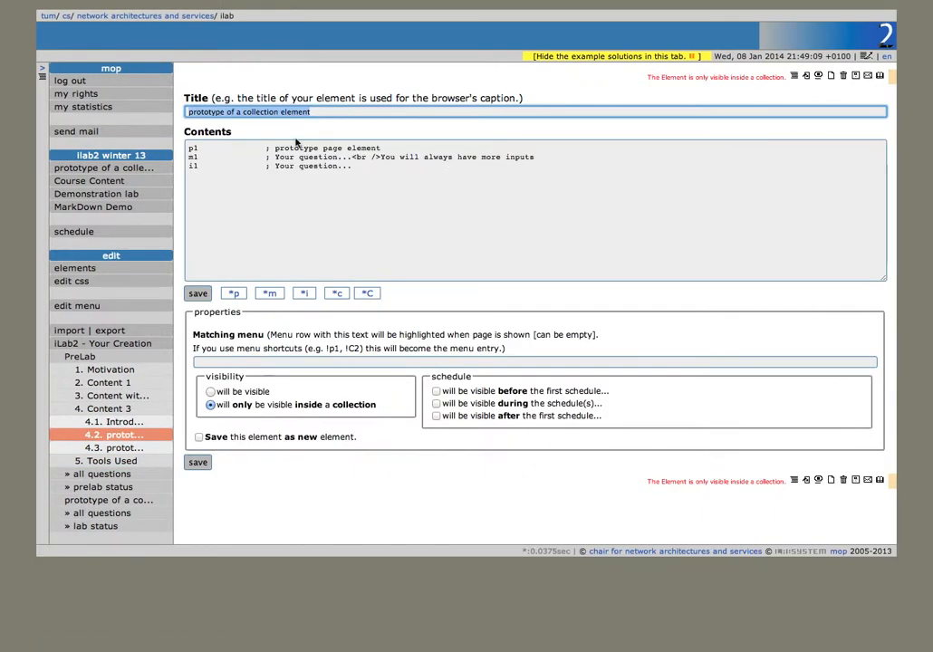
text(Subcontent 1)
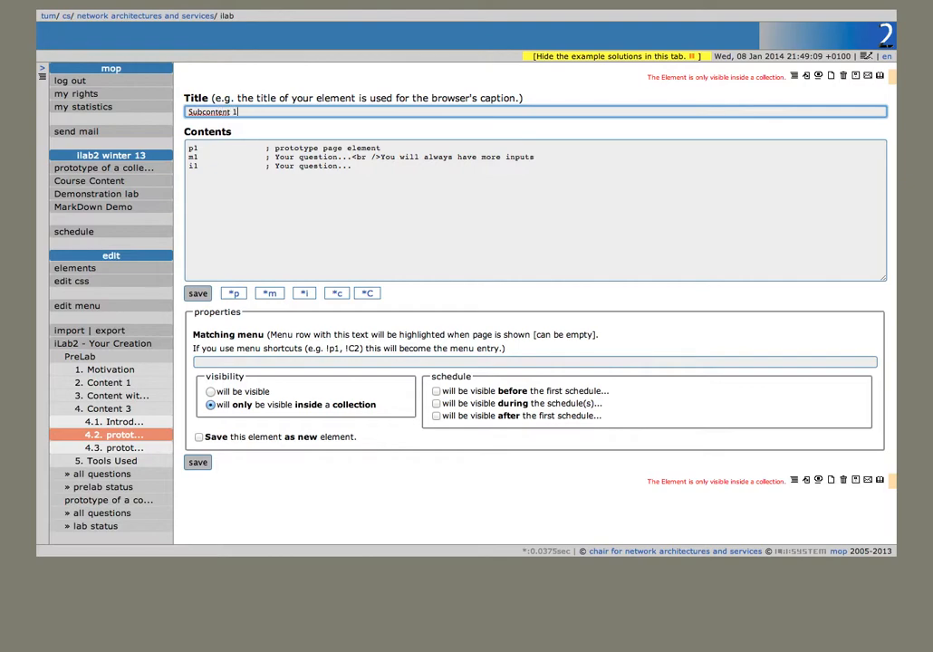
key(Return)
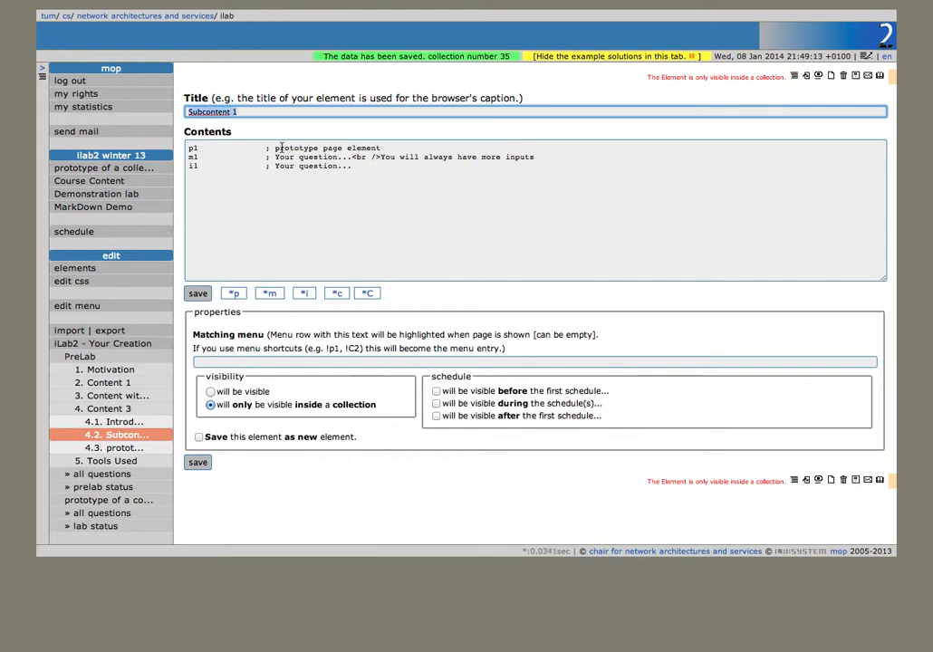
click(234, 292)
drag(350, 167, 115, 118)
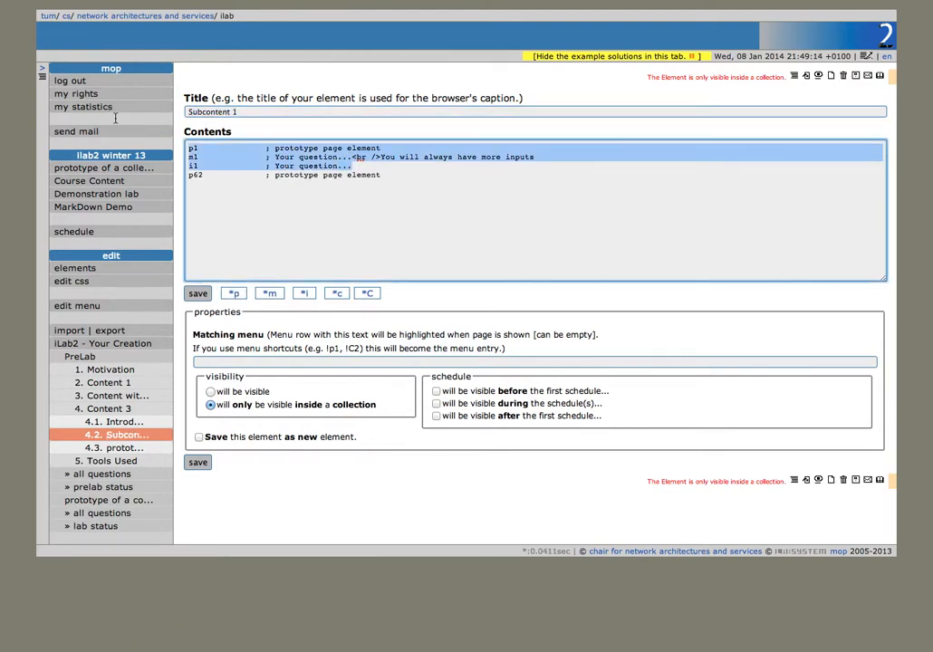
key(BackSpace)
click(199, 293)
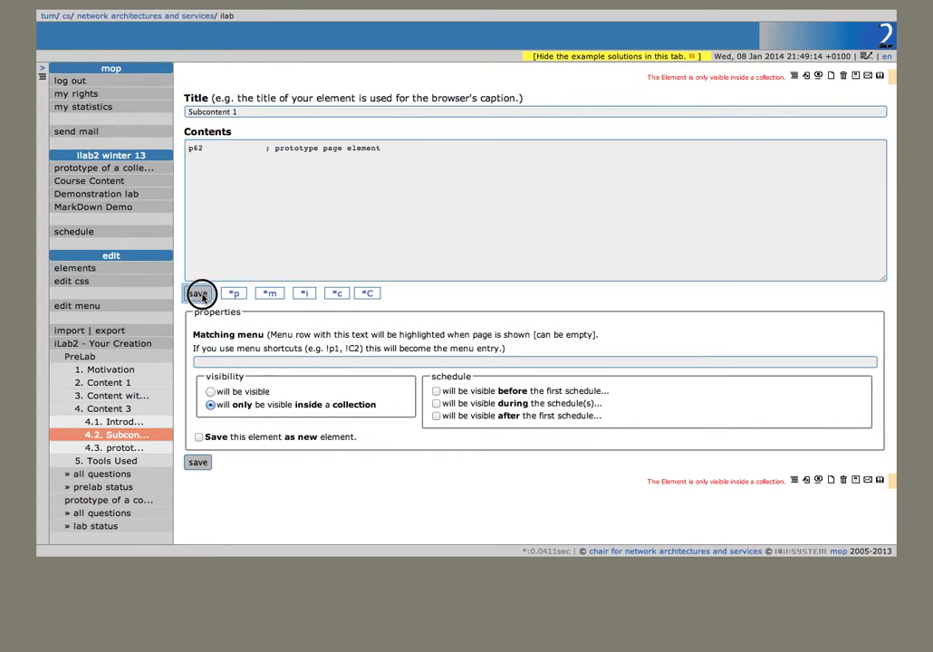
Step: Rename 4.3 to Subcontent 2 with its old content lines removed, then go to the prototype collection page
click(140, 450)
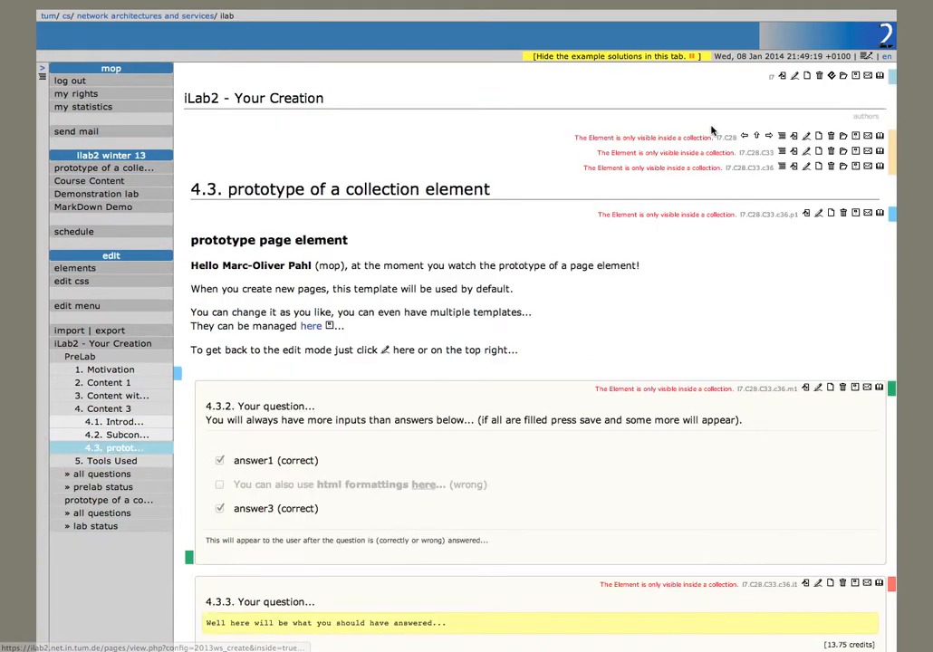
click(807, 169)
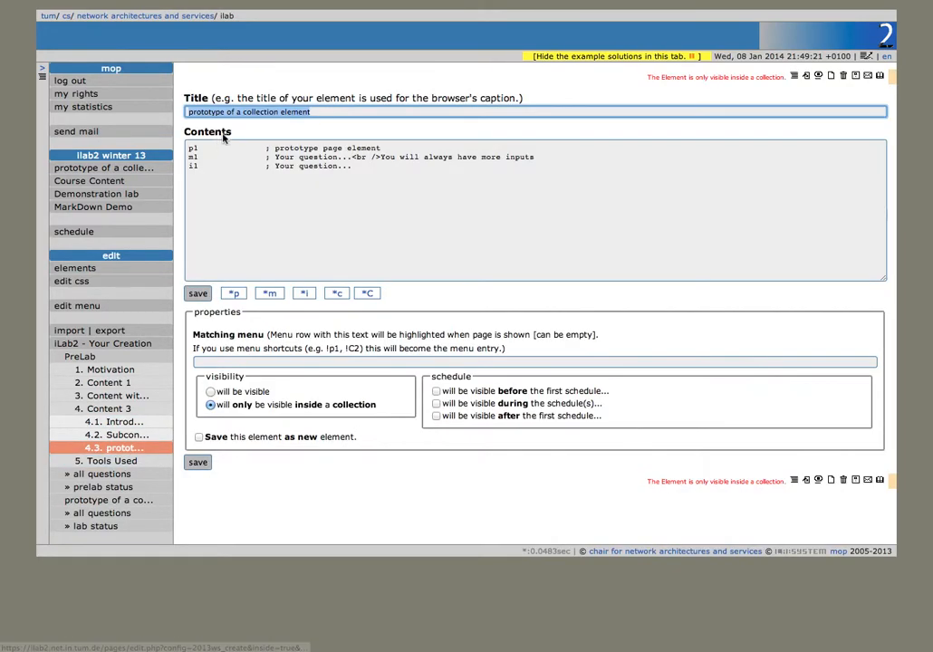
drag(357, 165, 84, 136)
key(BackSpace)
key(Delete)
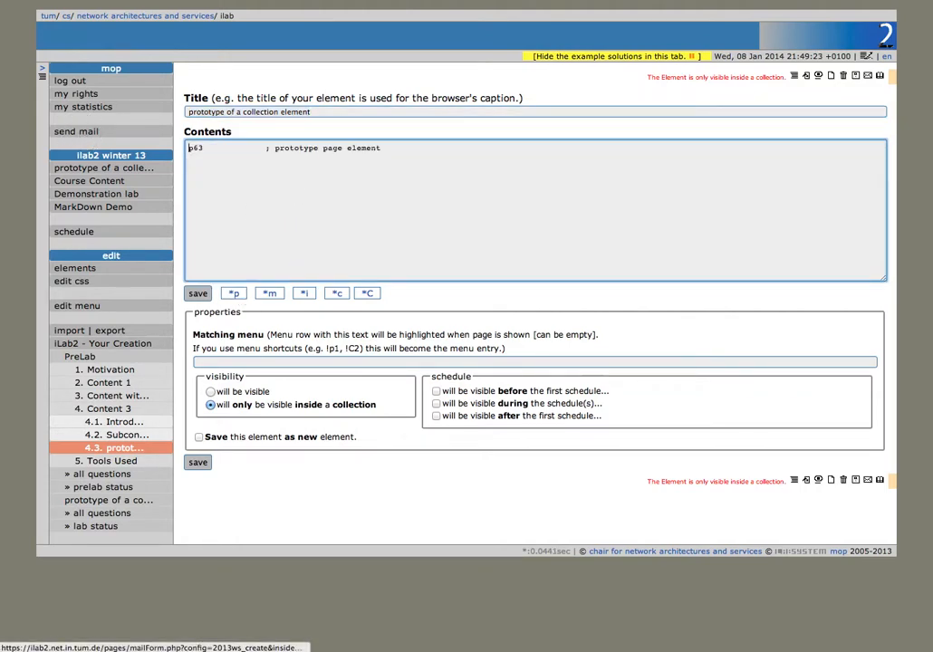
click(258, 112)
key(super+a)
text(Su)
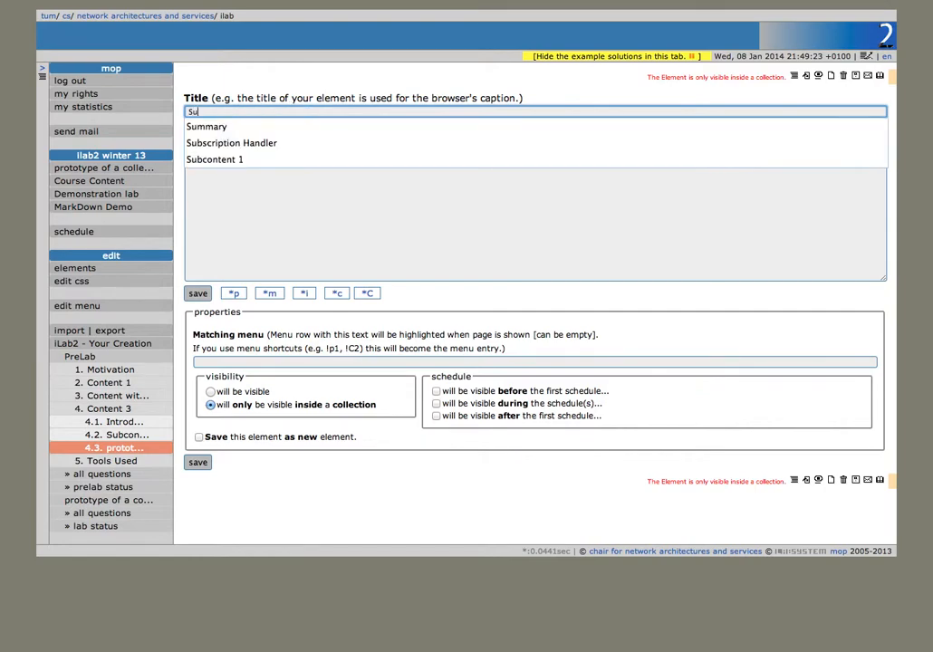
text(bcontent)
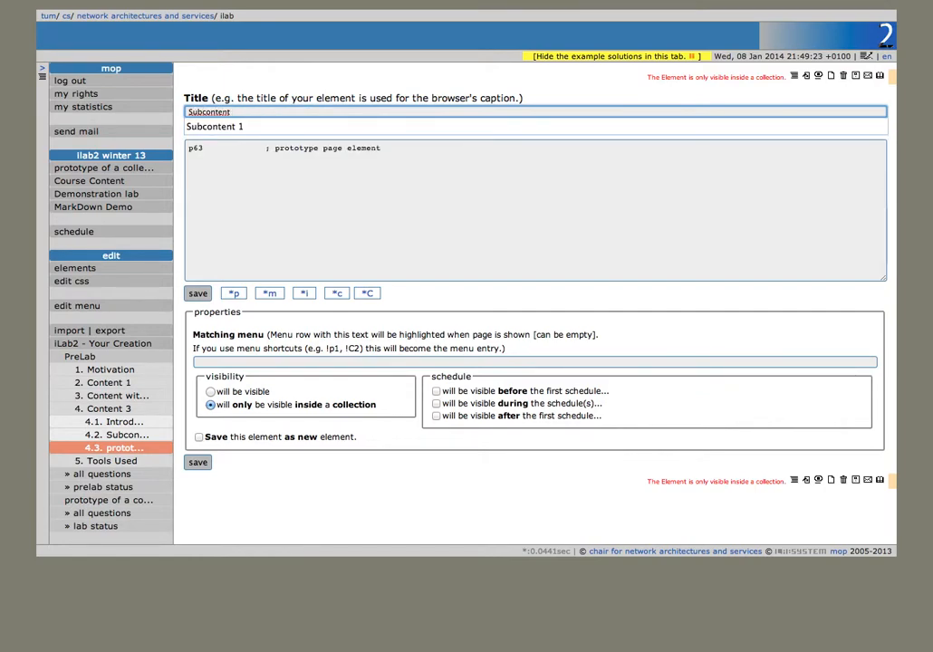
text( 2)
key(Return)
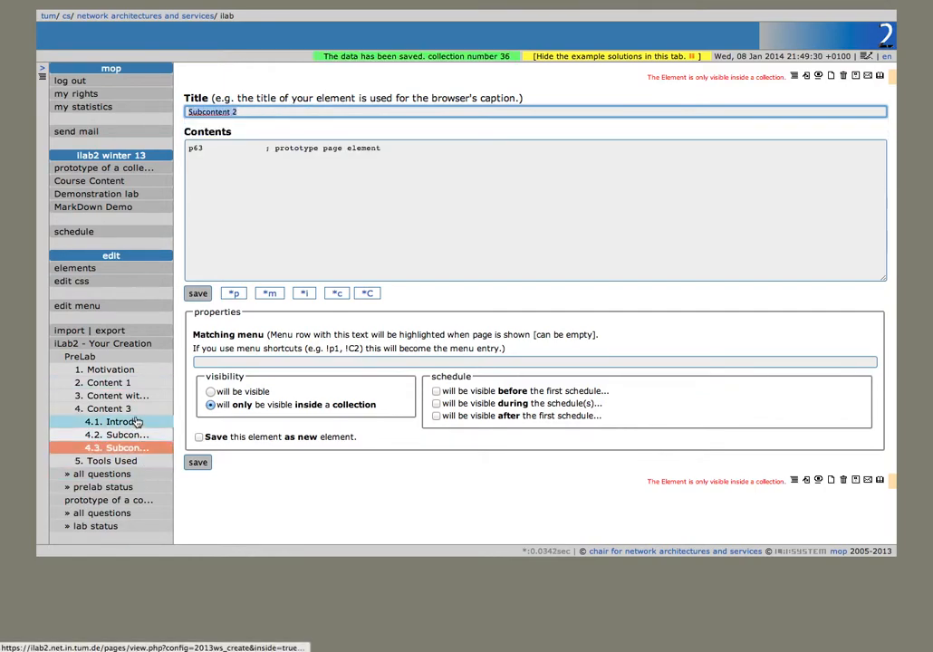
click(131, 360)
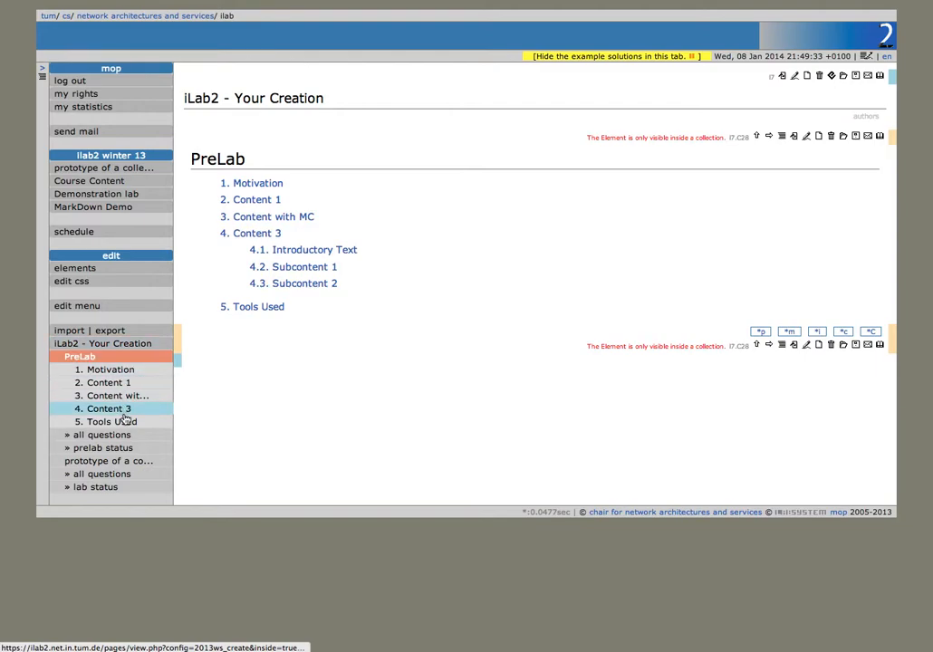
click(134, 464)
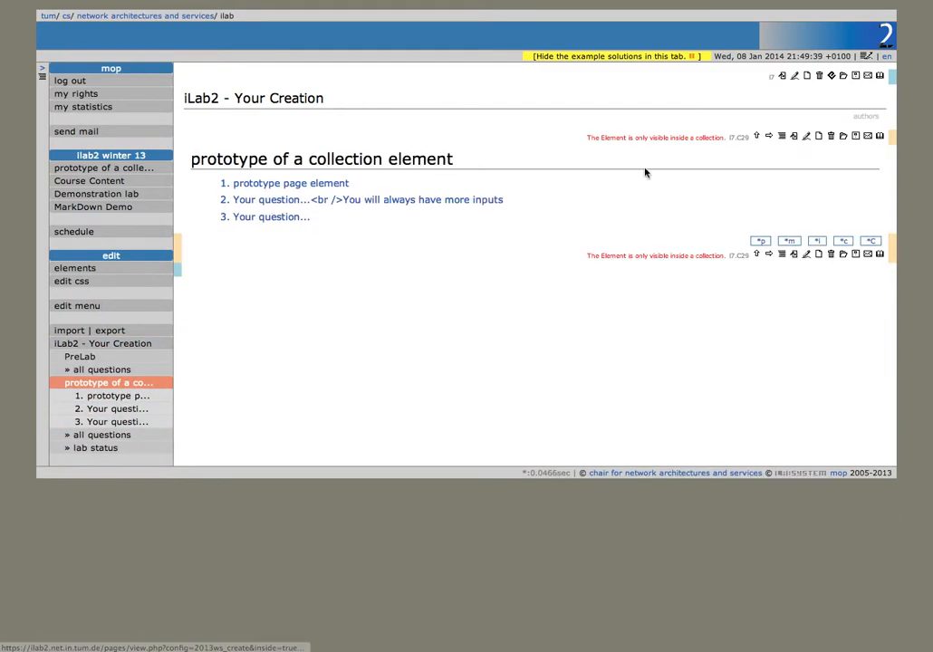
Step: Rename the prototype collection to Lab
click(805, 136)
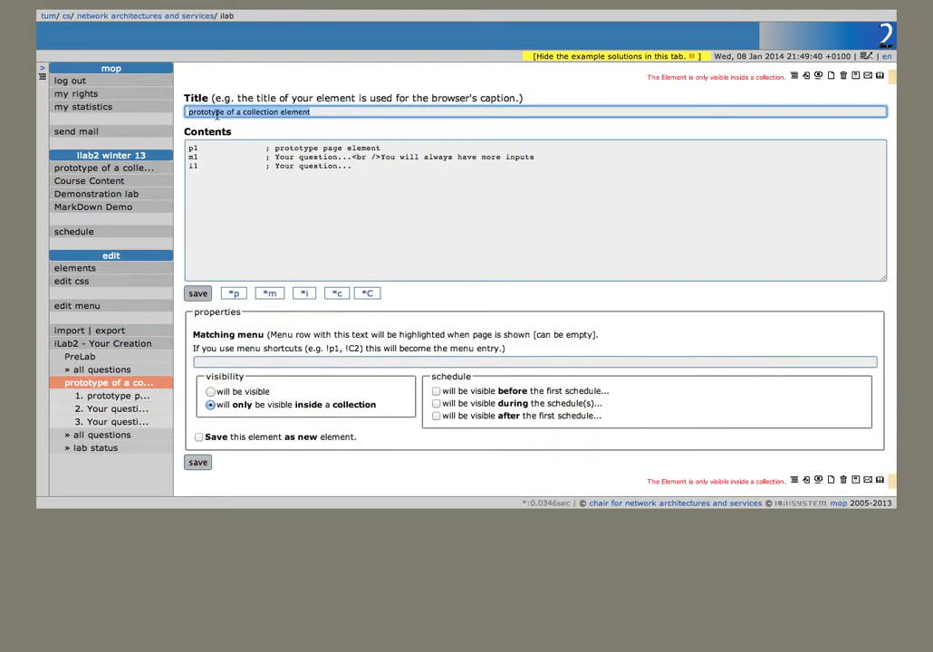
text(Lab)
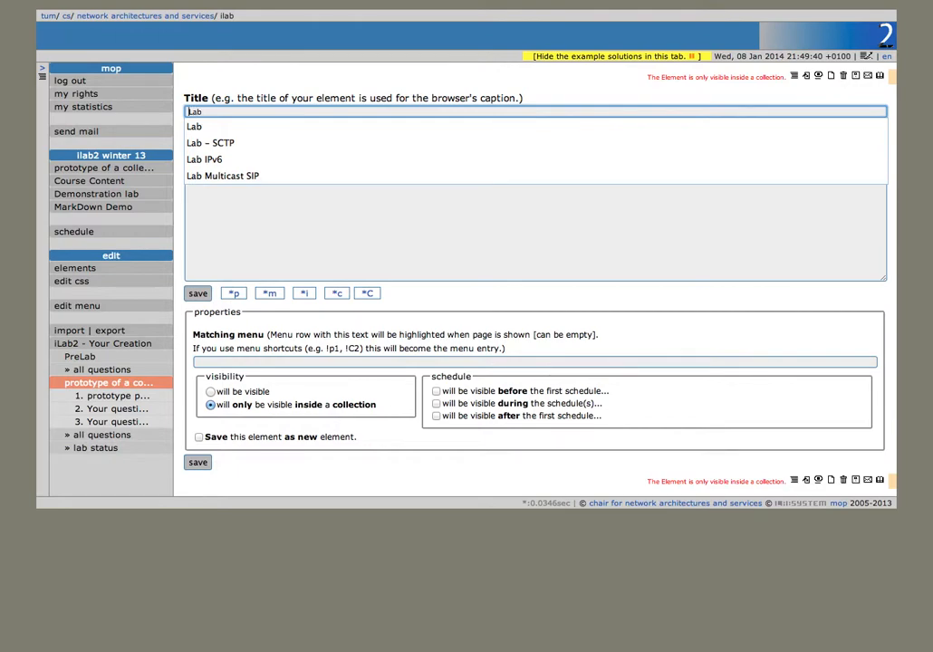
text(Nam)
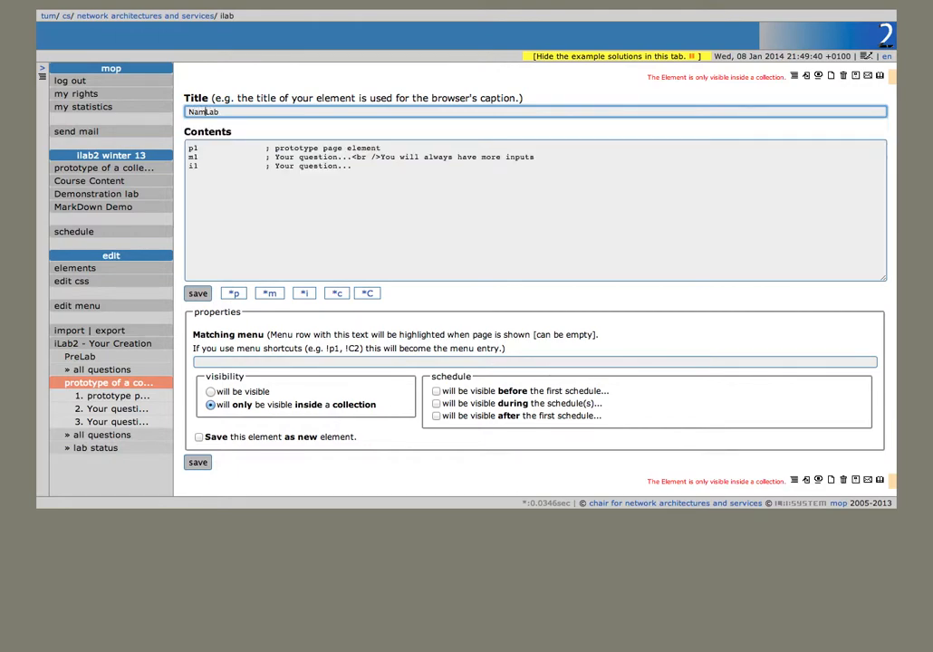
key(Return)
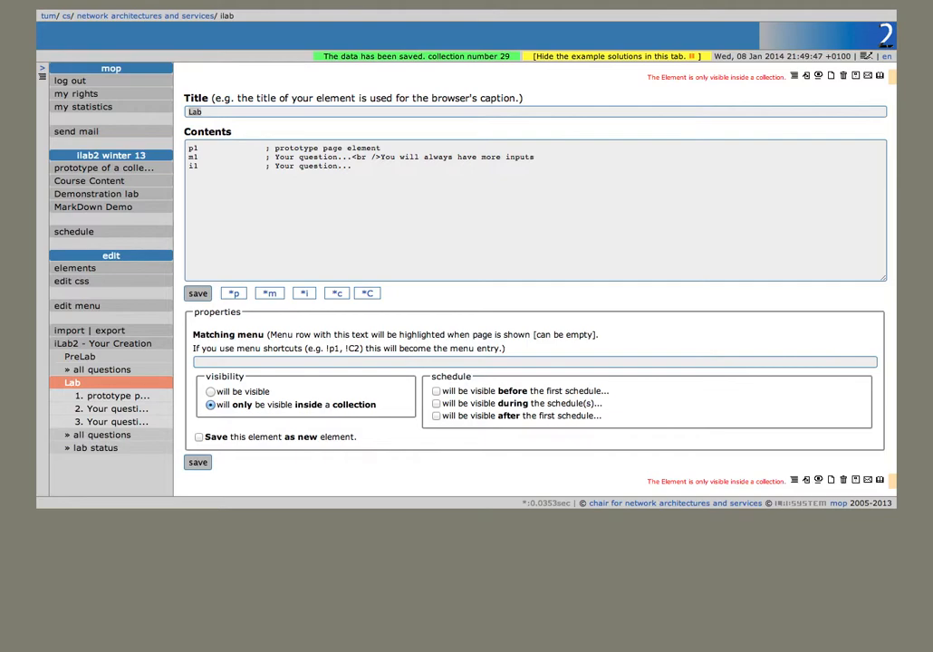
click(366, 171)
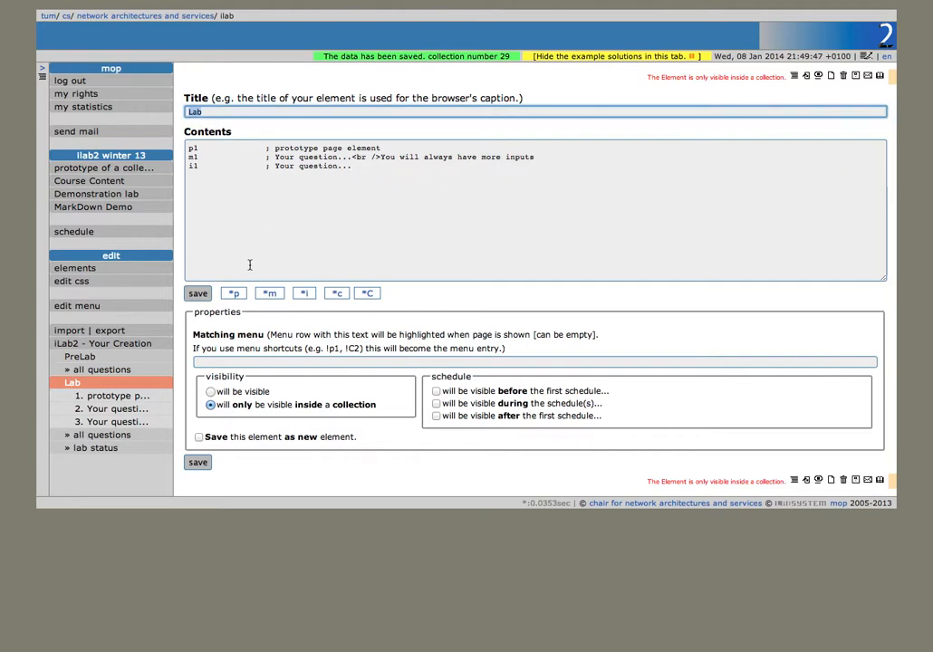
Step: Fill the Lab with five new collection elements (c37–c41), deleting the default p1/m1/i1 lines, and save
click(336, 296)
click(336, 296)
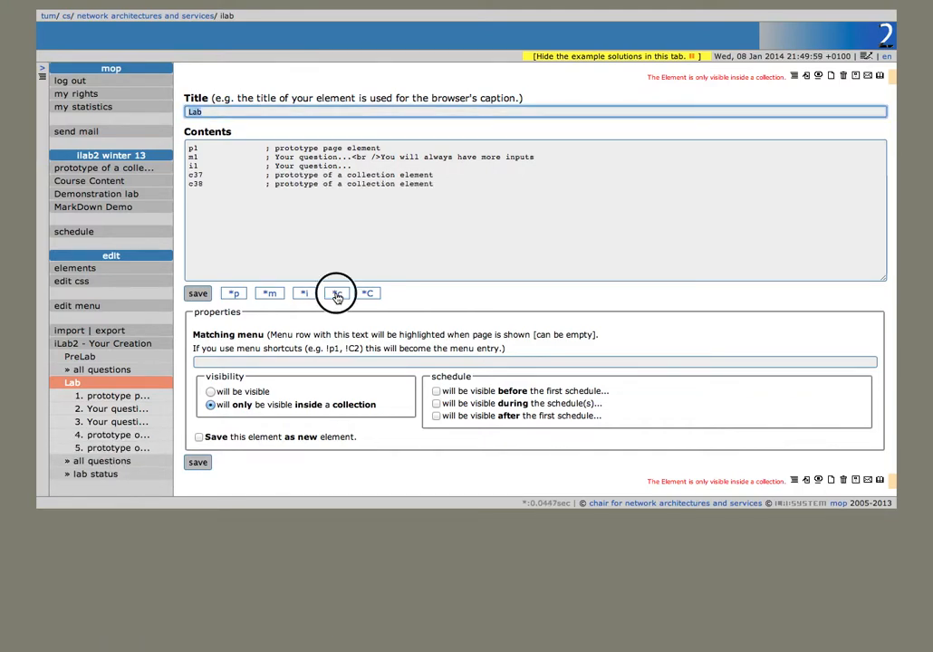
click(336, 296)
click(336, 295)
click(336, 296)
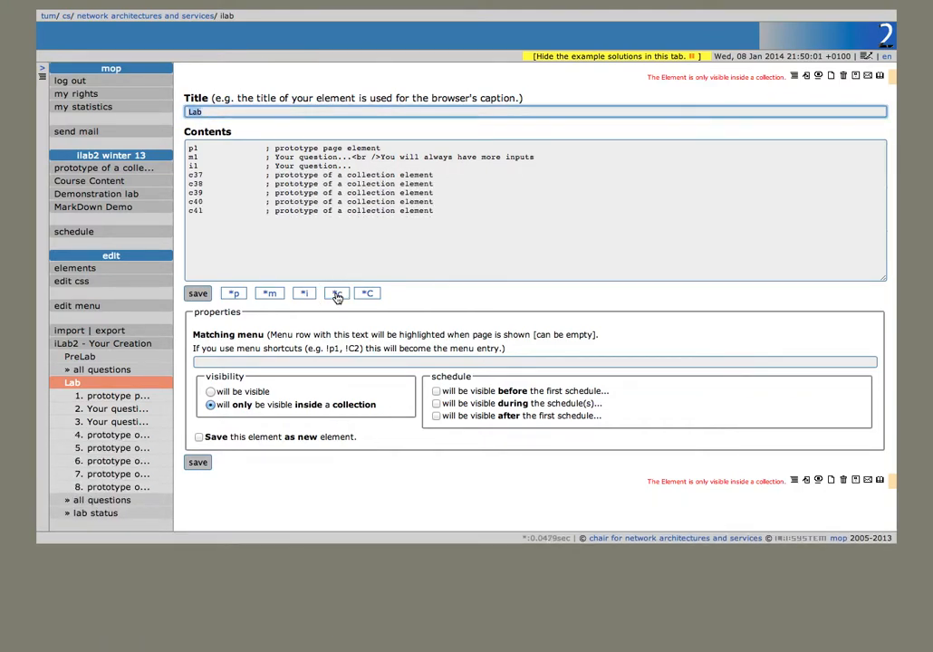
drag(374, 163, 111, 164)
key(BackSpace)
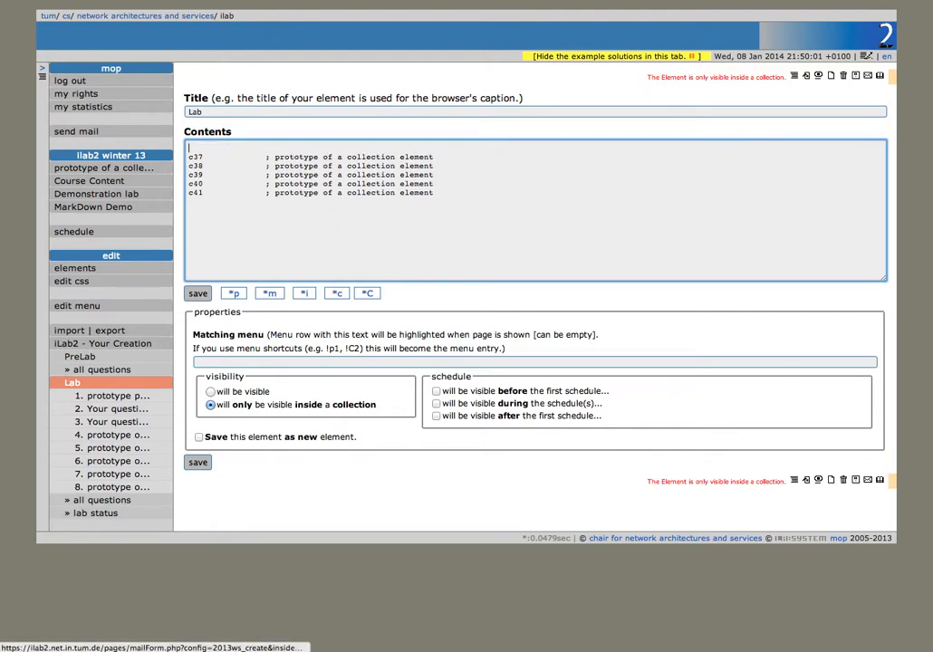
key(Delete)
click(198, 293)
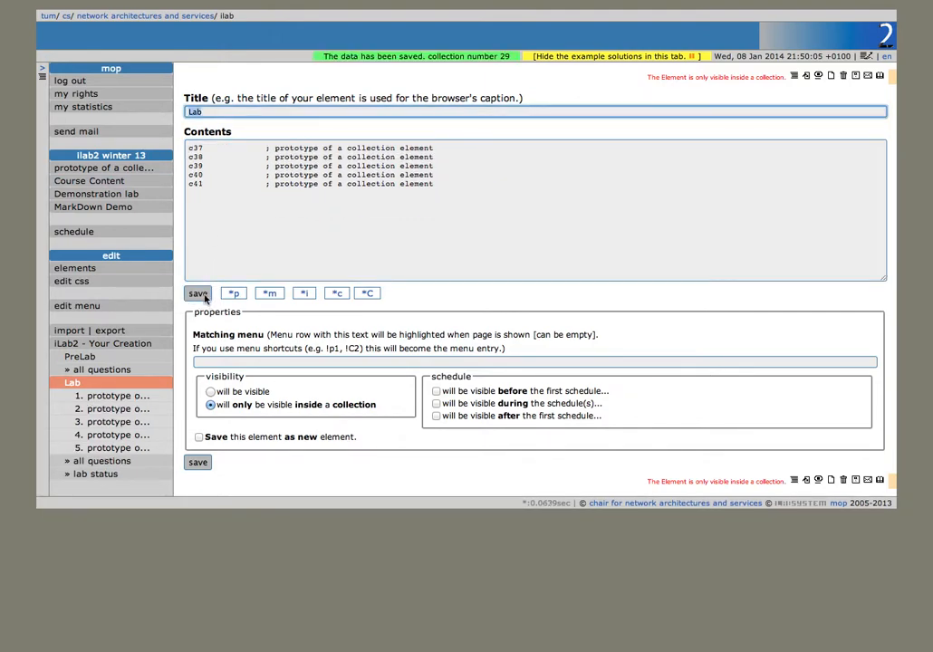
click(160, 396)
Step: Retitle the first Lab element Setup holding only page element p64, then open the second element
scroll(807, 414, down, 3)
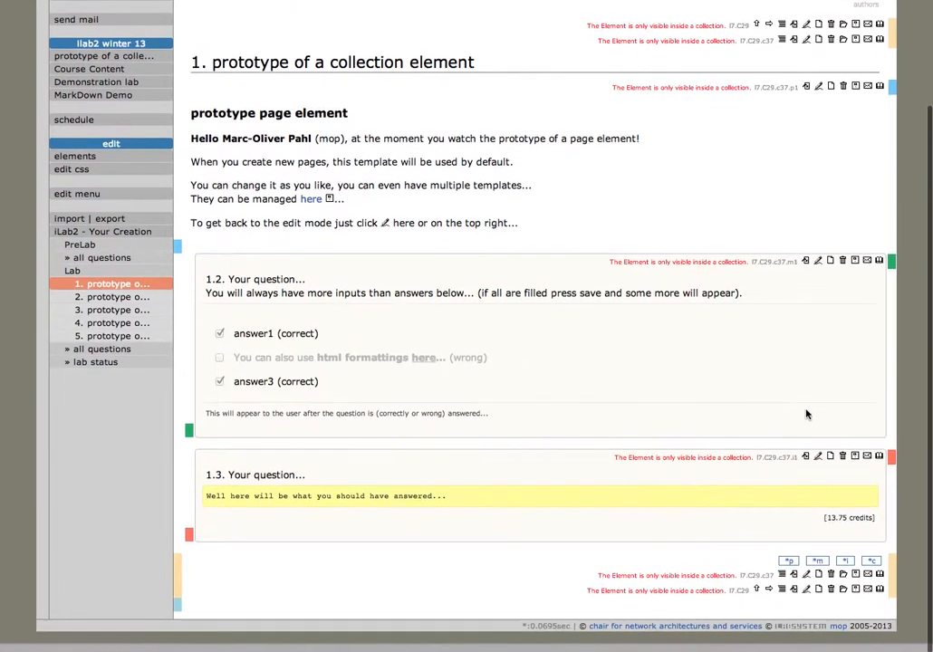
click(789, 574)
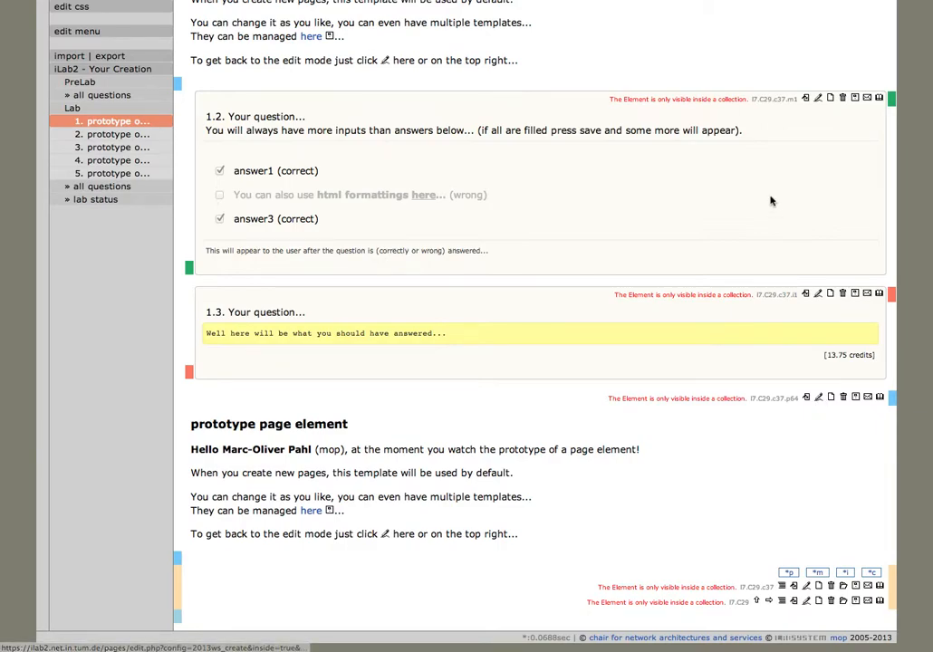
scroll(771, 203, up, 5)
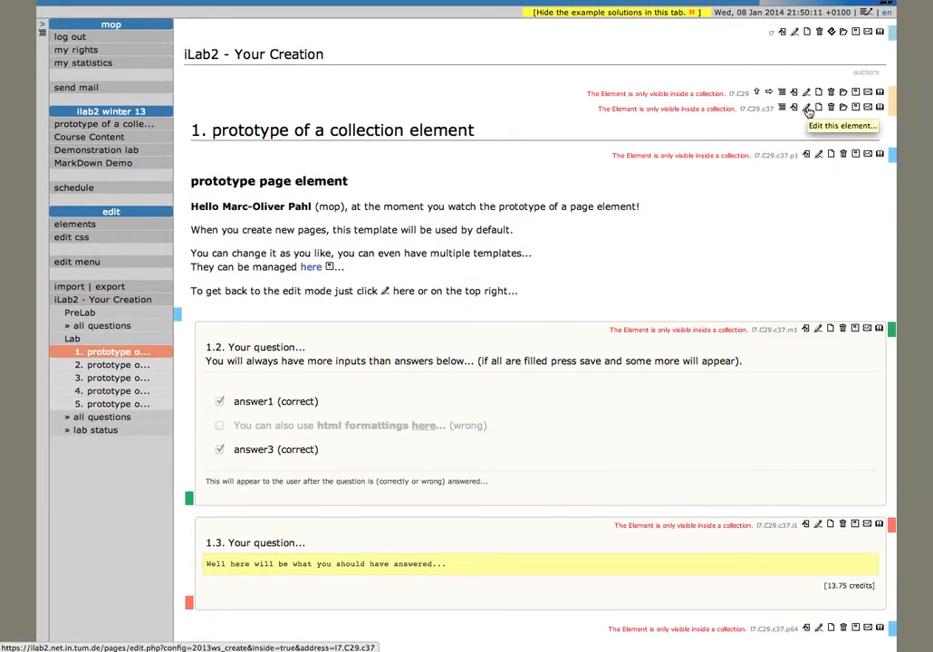
click(809, 110)
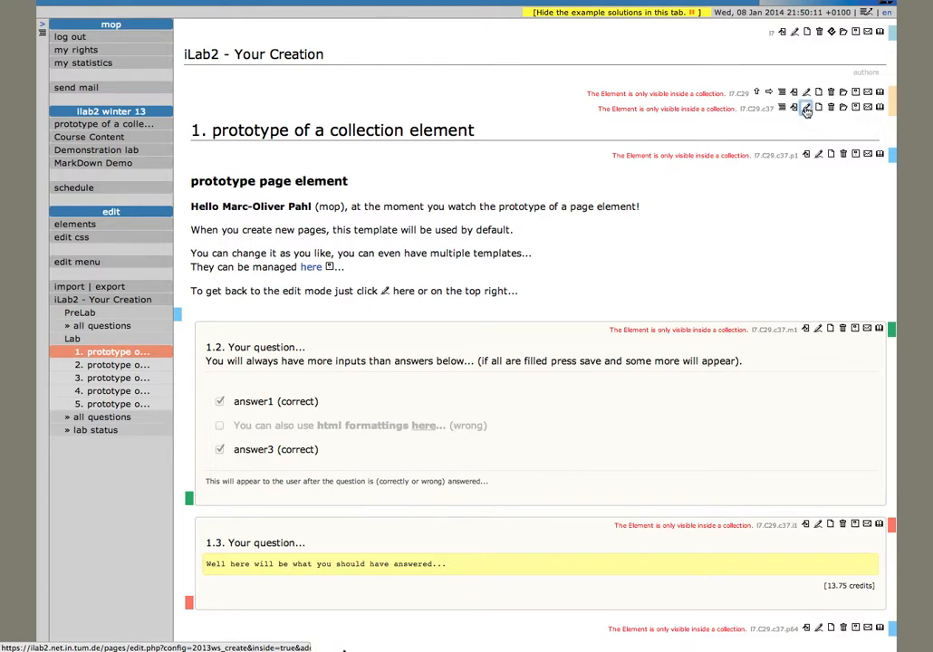
text(Sewtup)
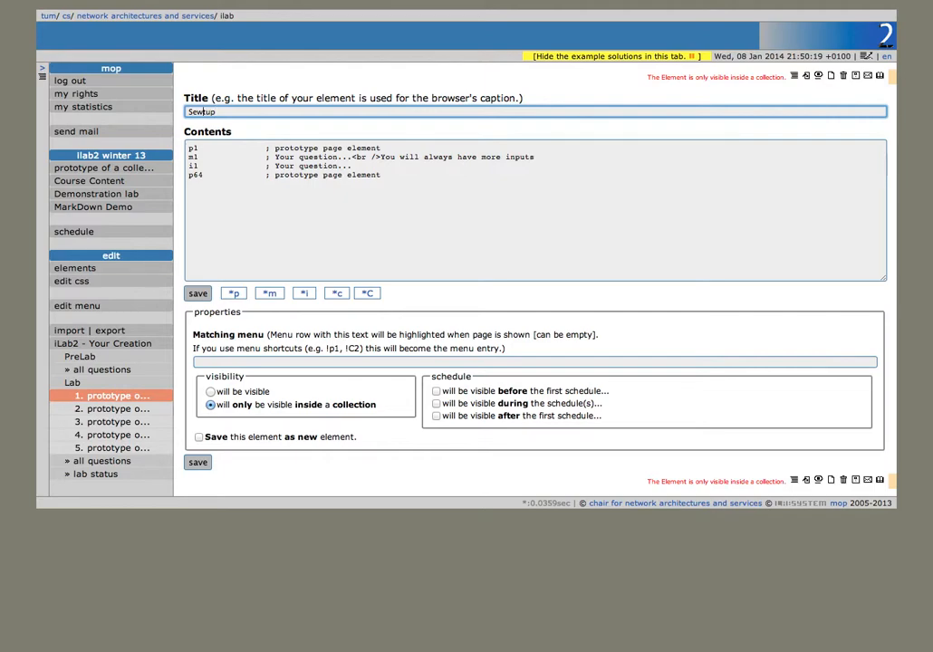
key(BackSpace)
key(Tab)
key(shift+Down)
key(shift+Down)
key(shift+Down)
key(BackSpace)
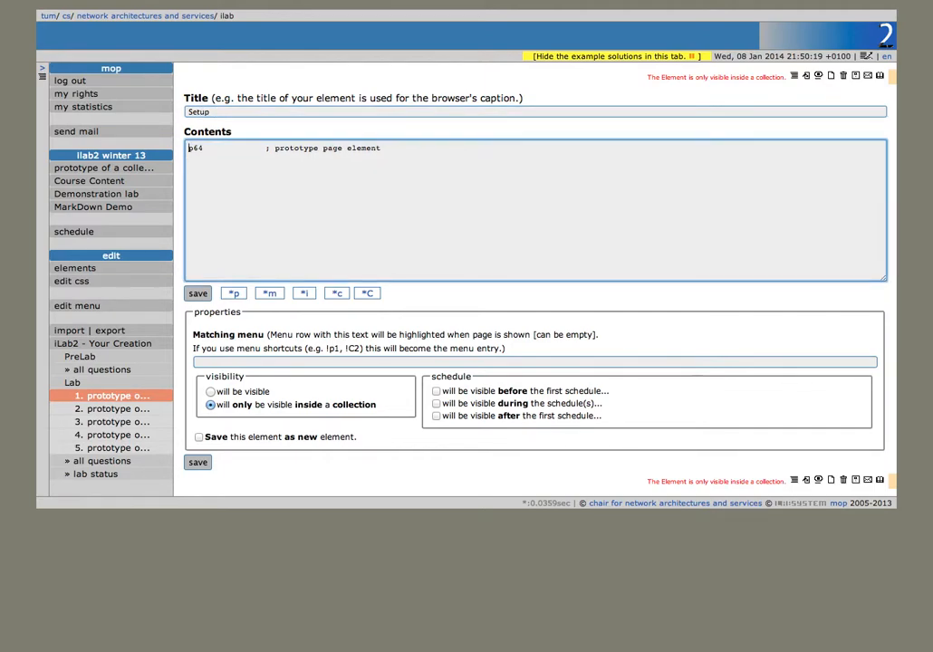
click(198, 292)
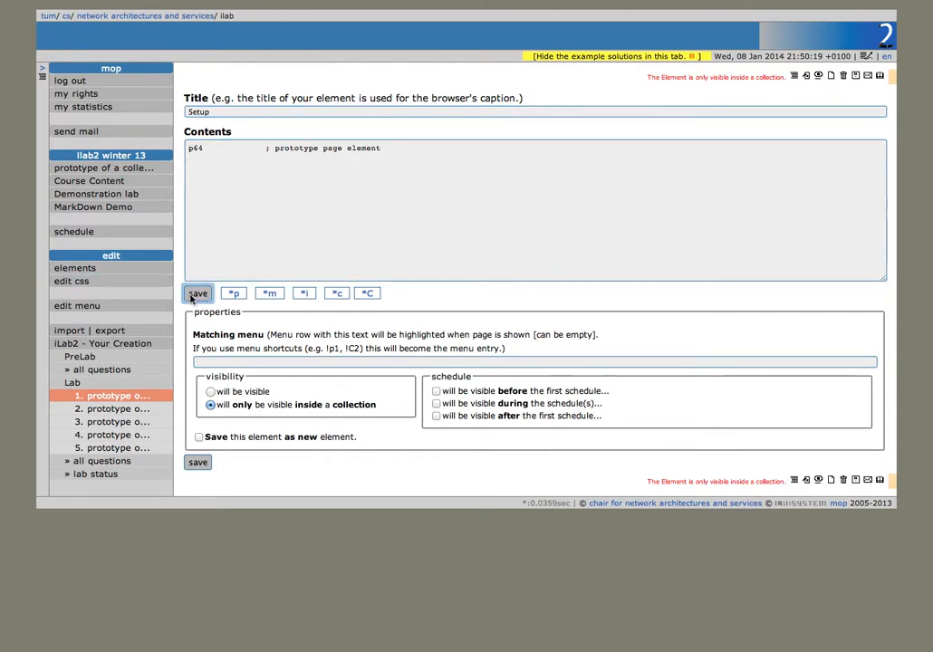
click(138, 412)
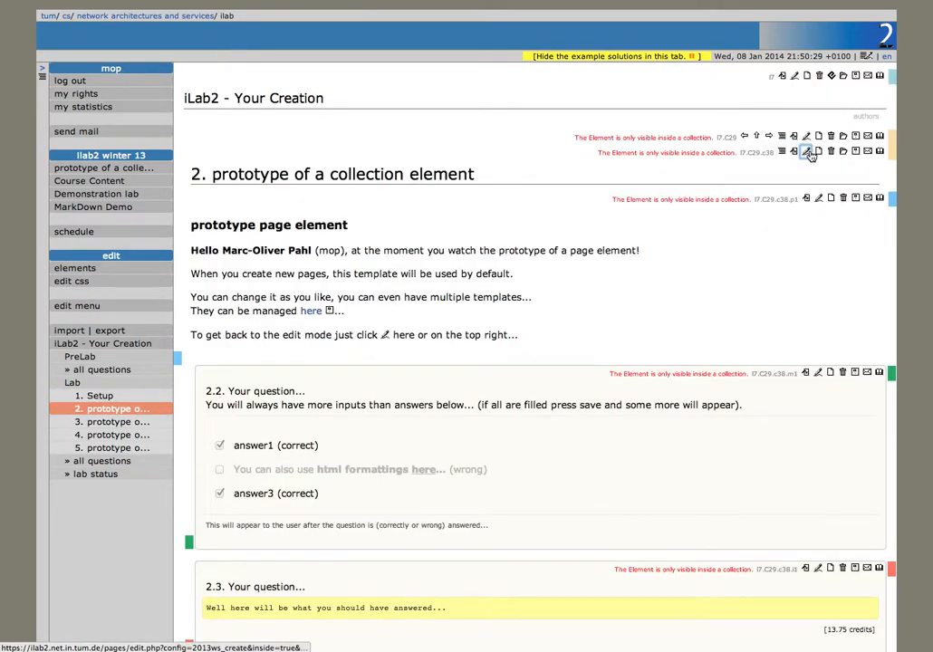
click(807, 153)
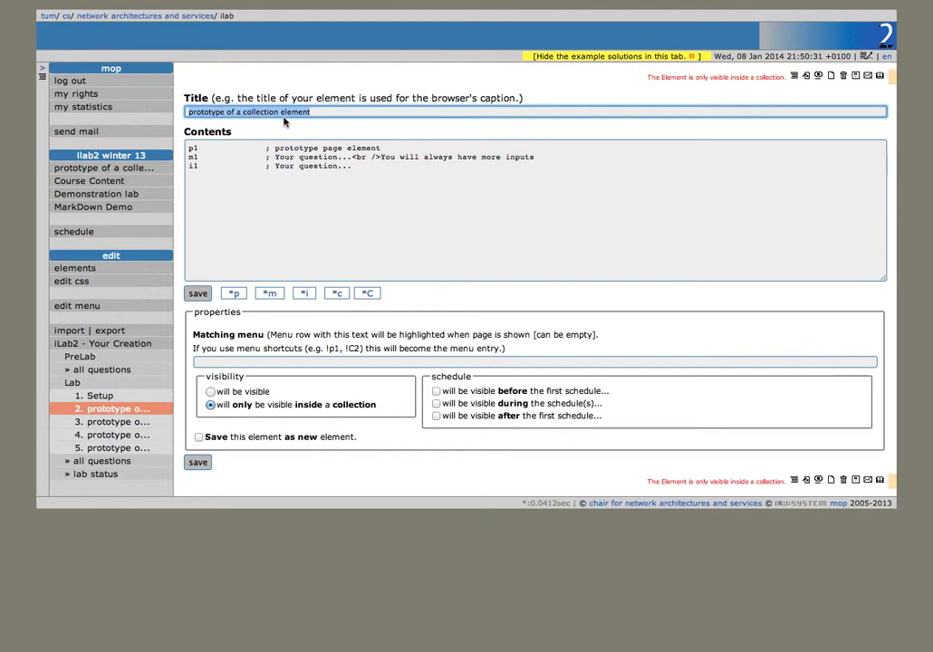
Step: Title the second Lab element Part I, keep only new page element p65, and preview it
text(Part I)
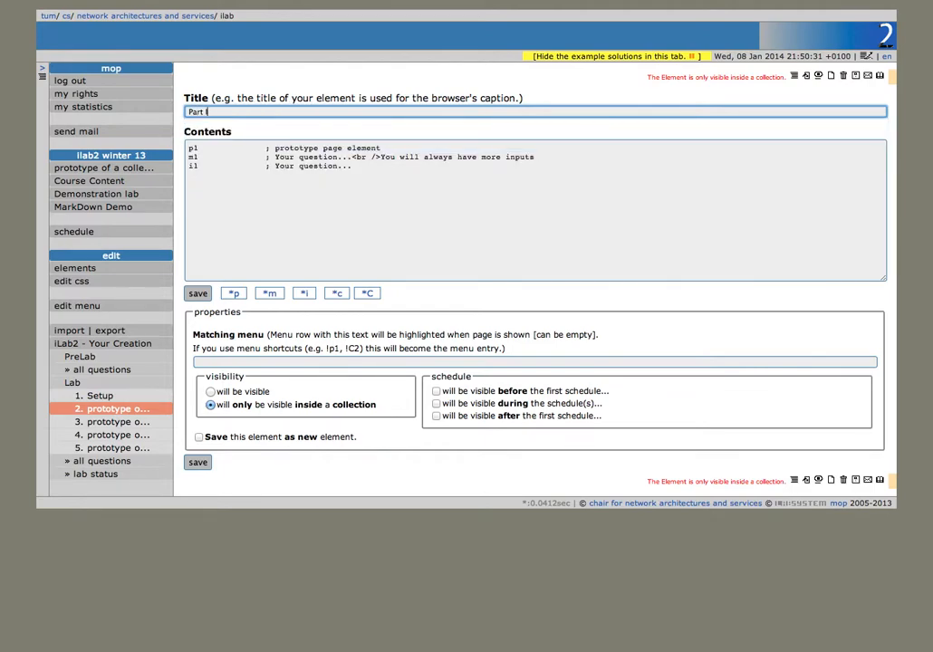
click(198, 293)
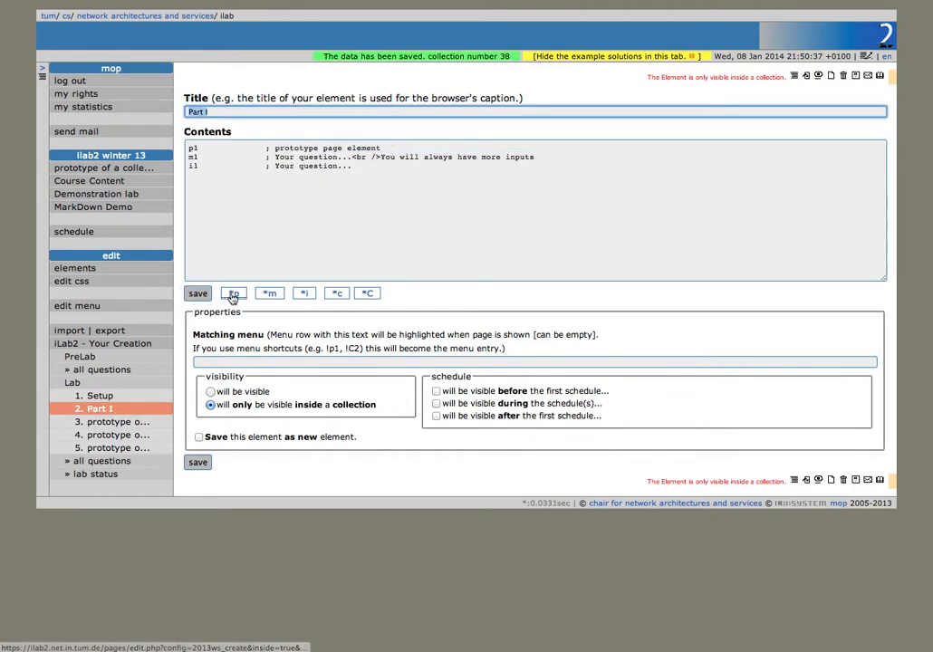
click(237, 295)
drag(361, 165, 106, 139)
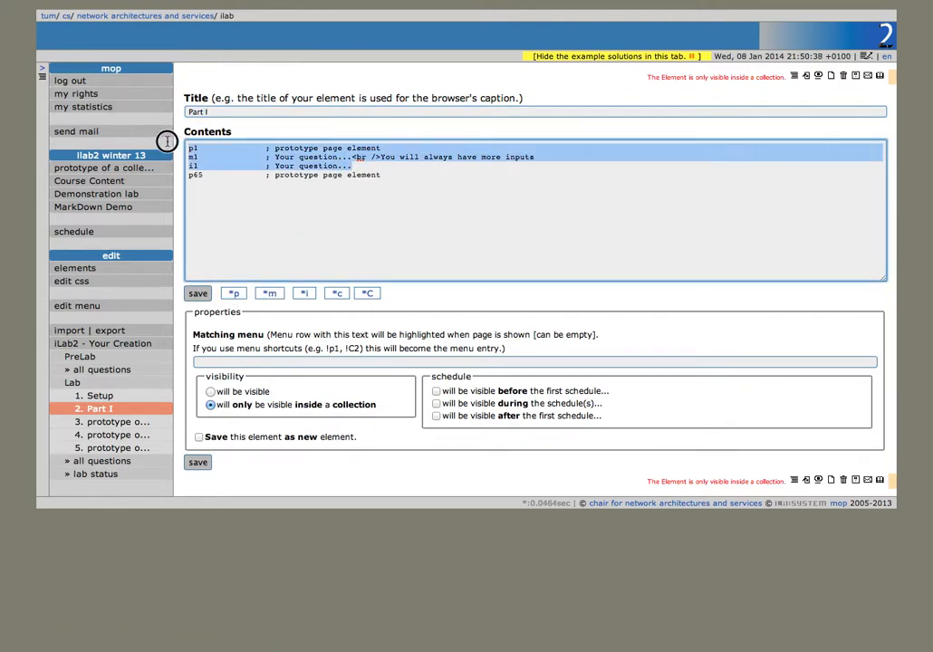
key(BackSpace)
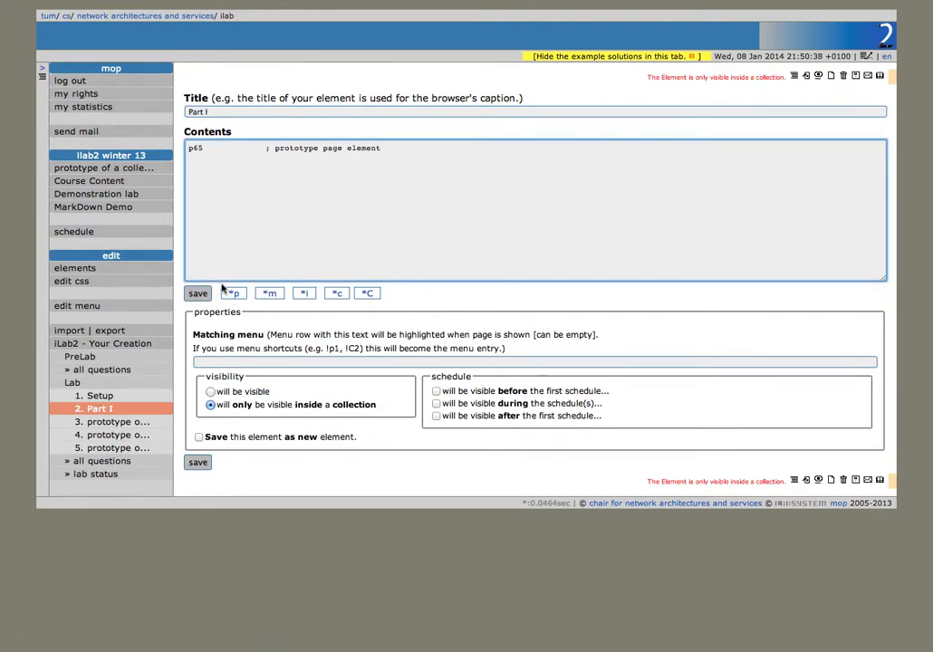
click(205, 295)
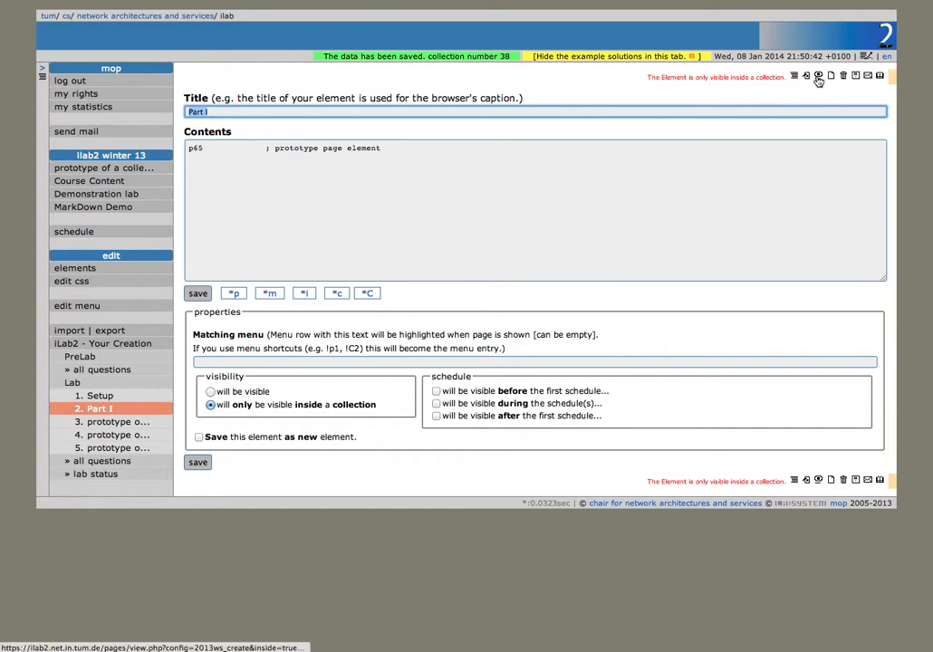
click(818, 80)
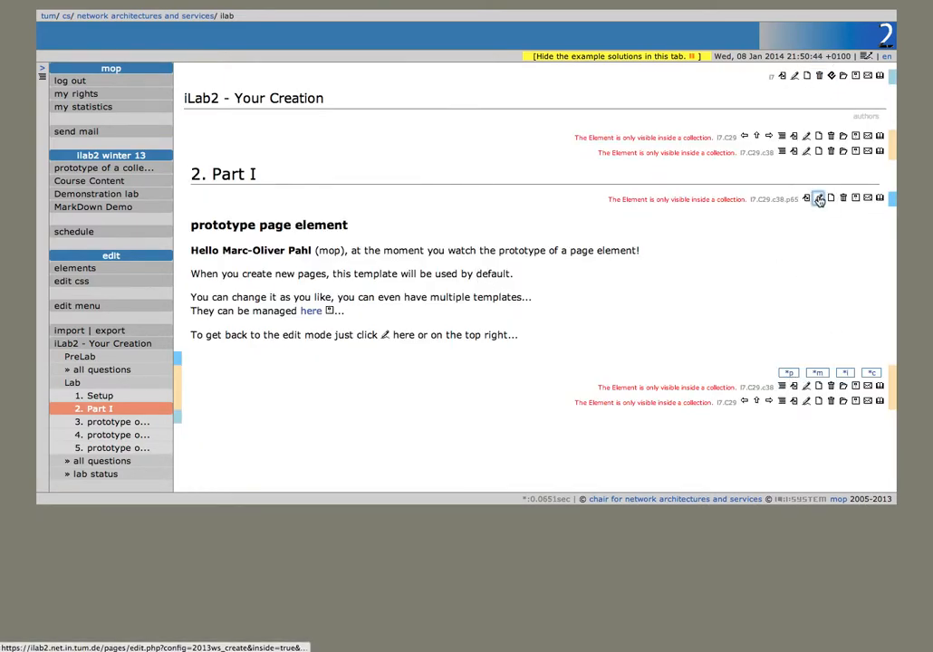
click(819, 199)
Step: Title Part I's page element Some Instructions
text(Some )
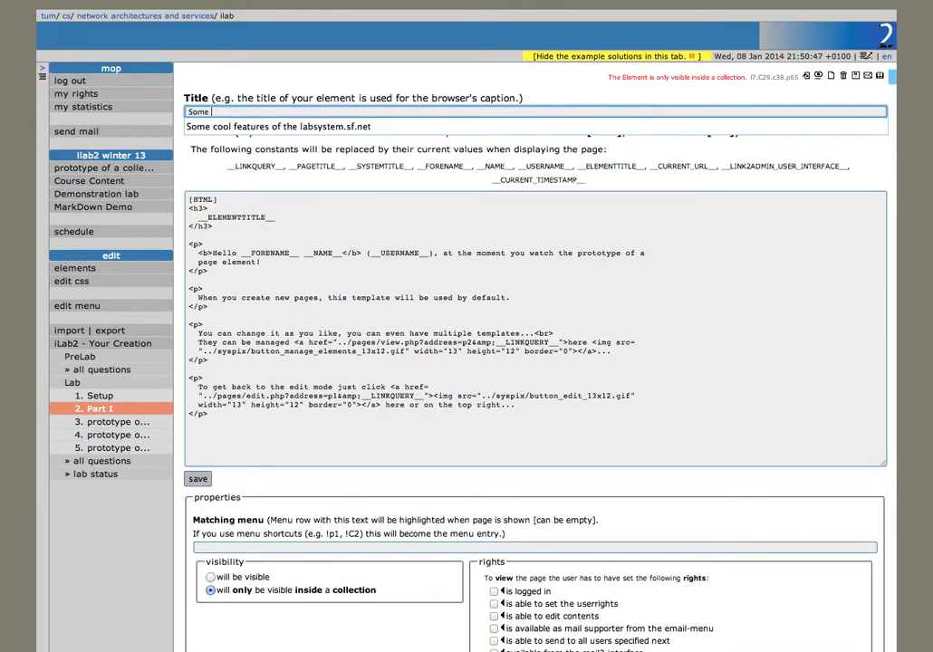
text(l)
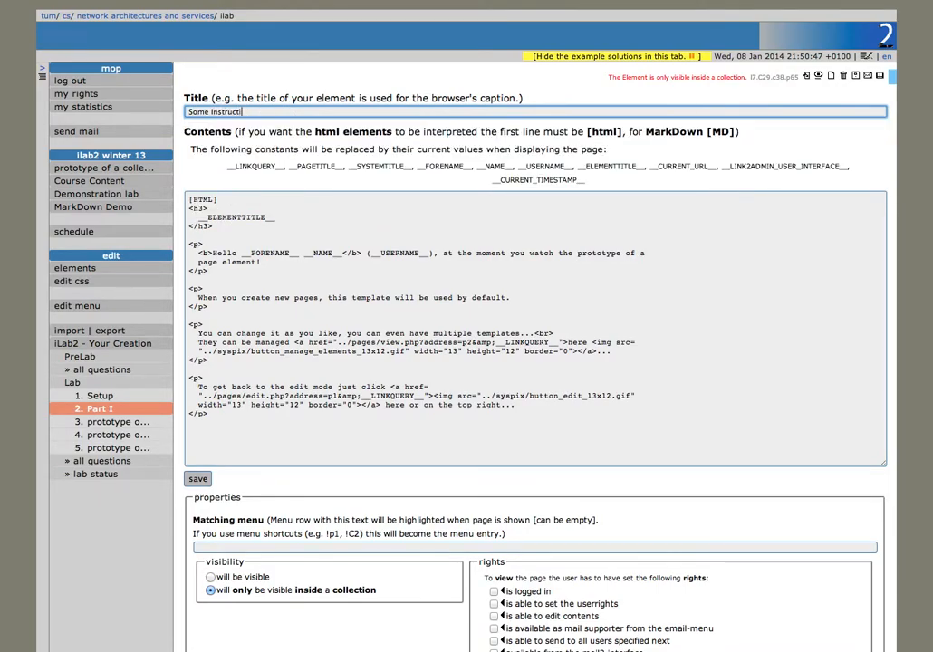
key(Return)
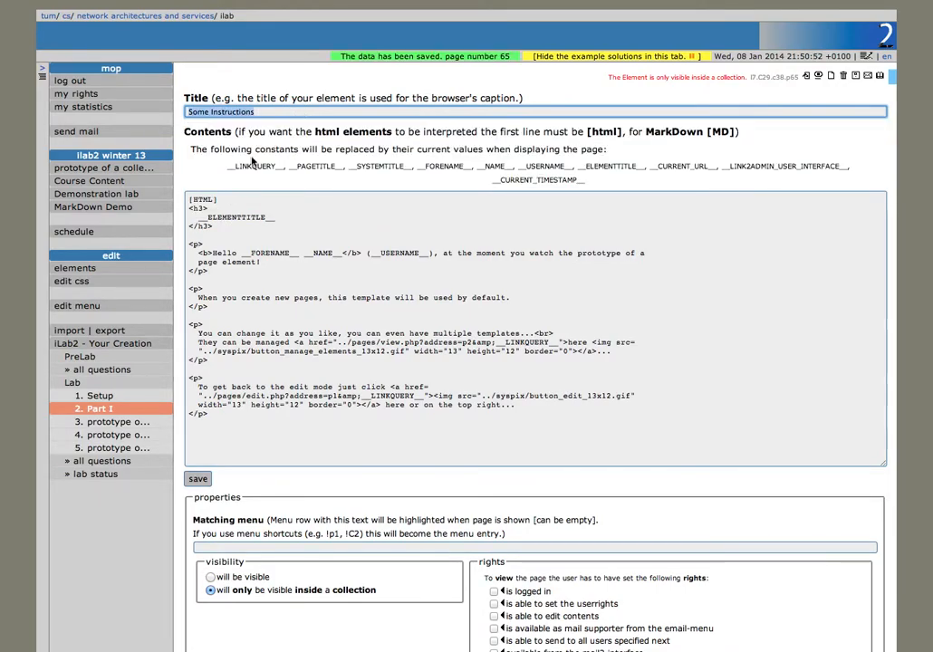
click(136, 418)
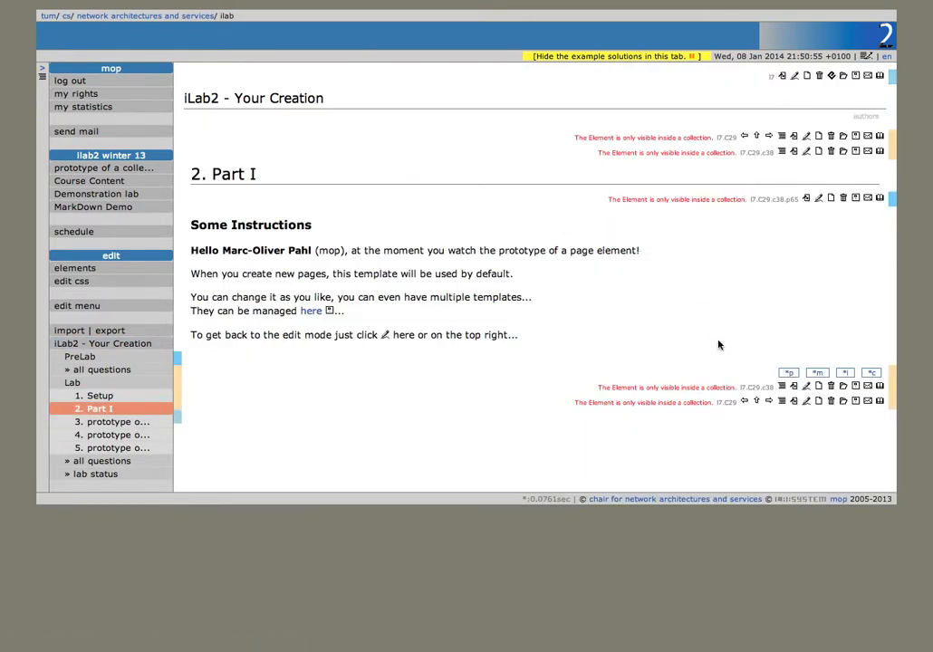
Step: Add a second page element to Part I with an HTML paragraph and a two-item list
click(787, 374)
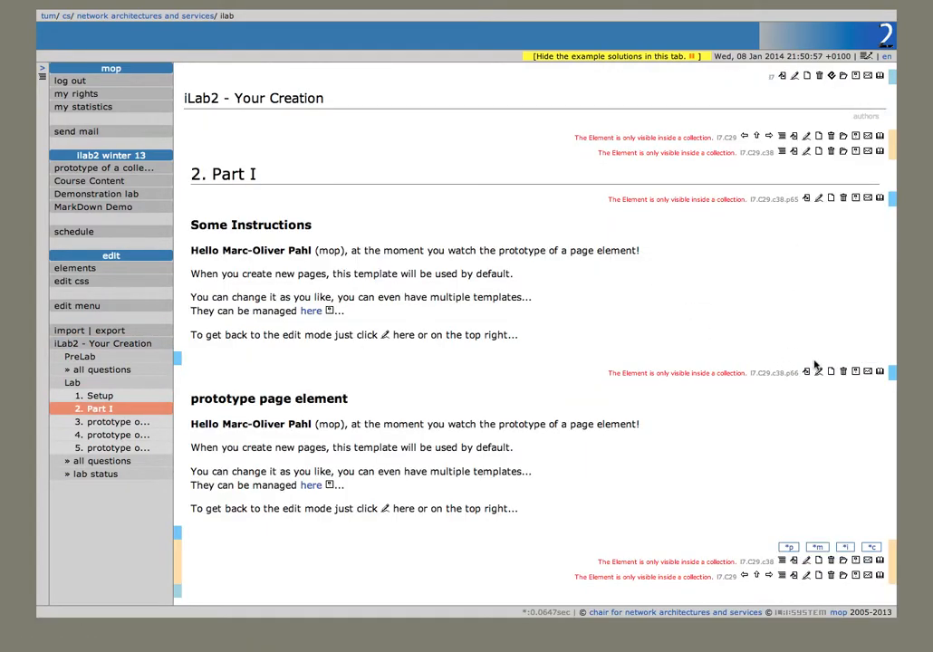
click(819, 373)
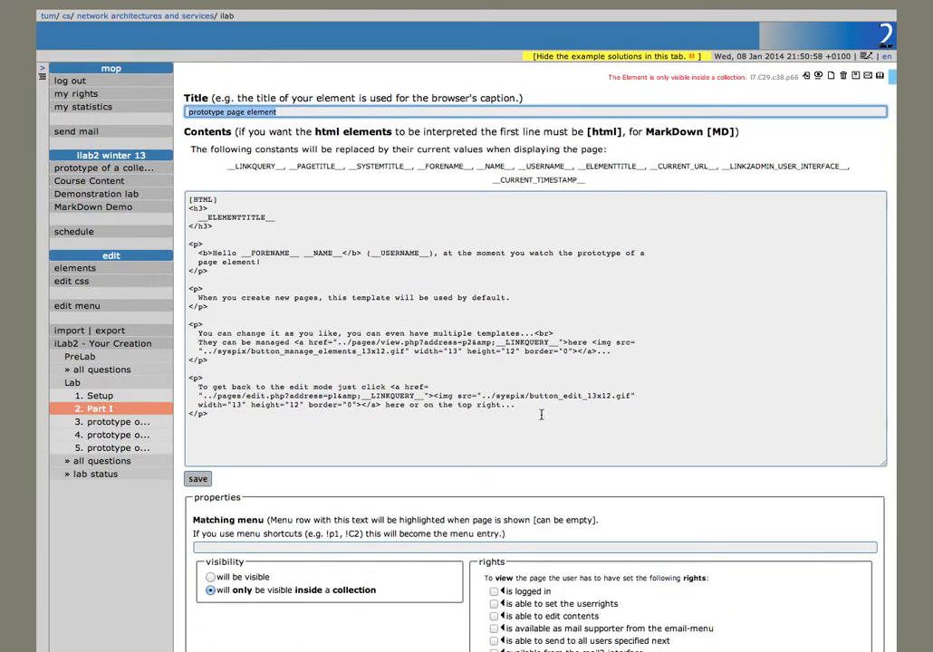
click(545, 409)
drag(546, 409, 142, 210)
text(<p>)
key(Return)
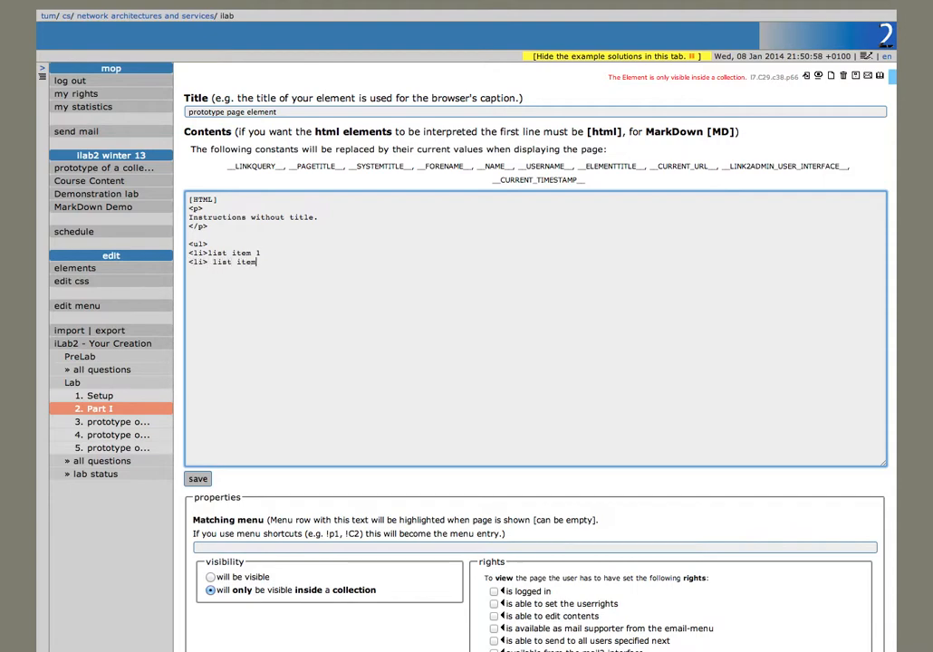
click(196, 479)
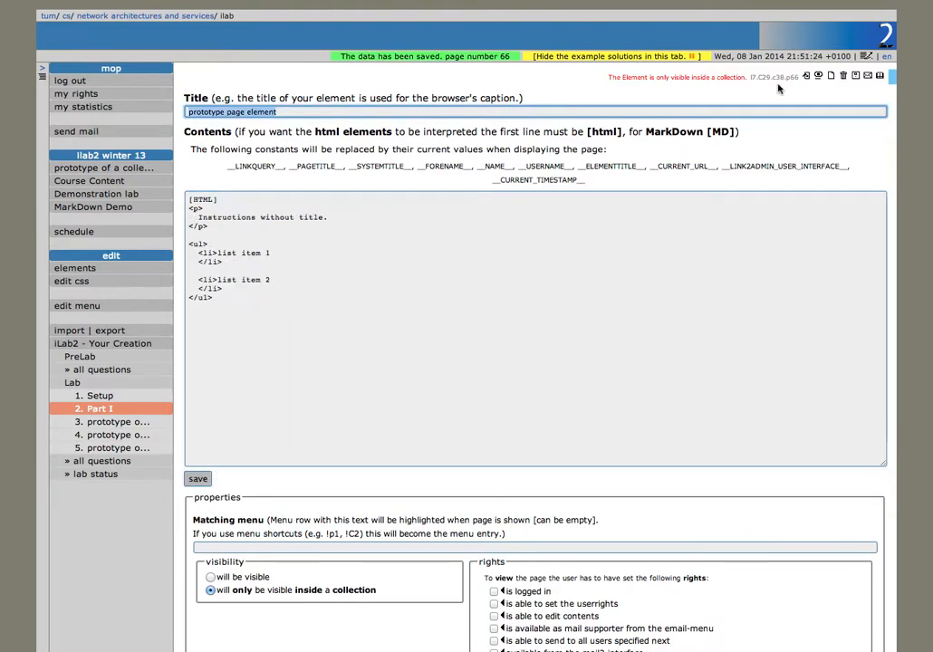
Step: Add a question element to Part I, then retitle the third Lab page Part II with a blank page element
click(819, 76)
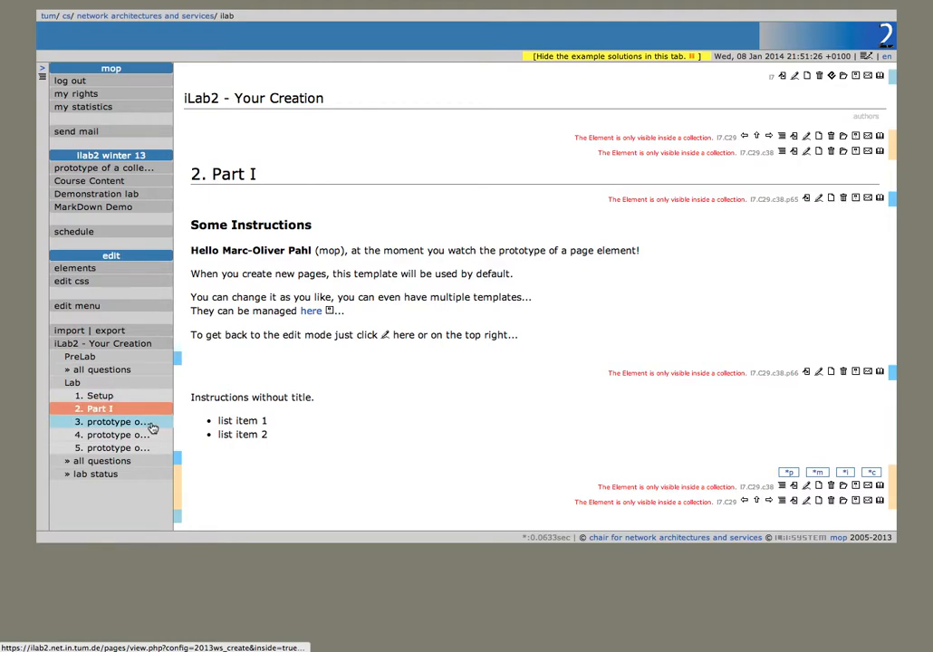
click(845, 473)
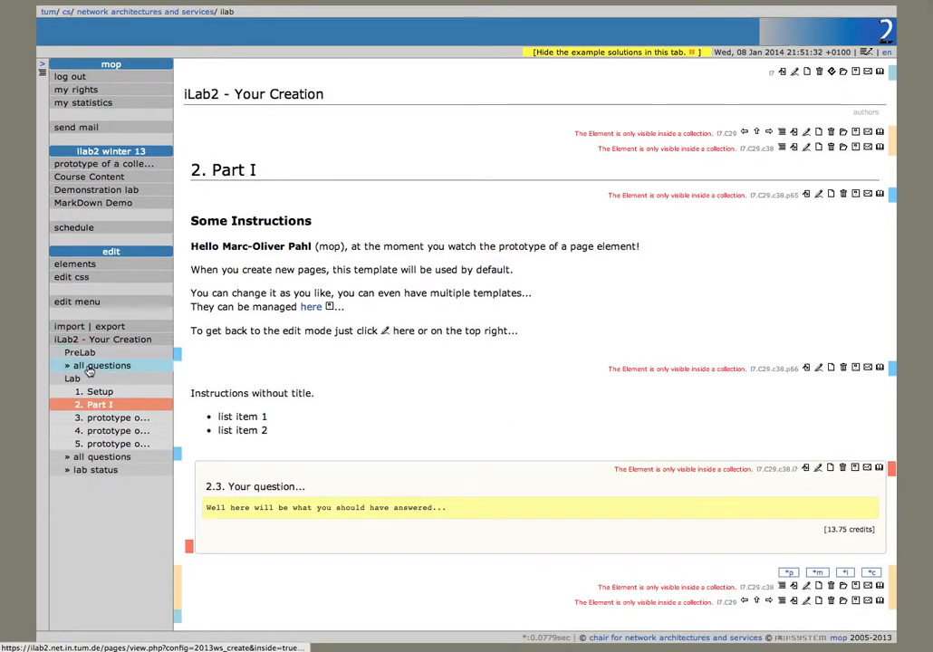
click(102, 419)
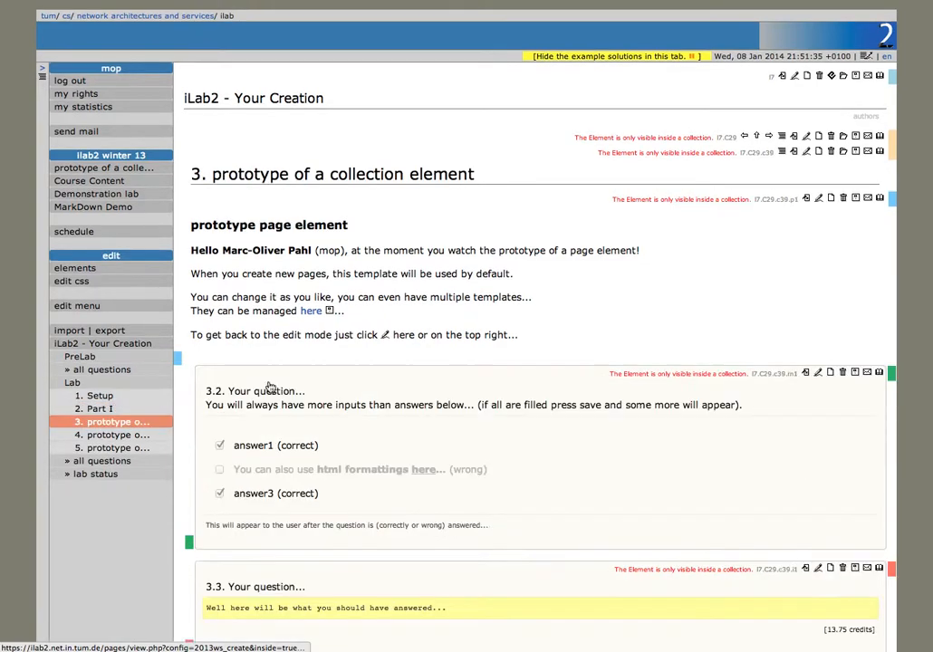
click(793, 152)
click(233, 293)
drag(352, 167, 152, 113)
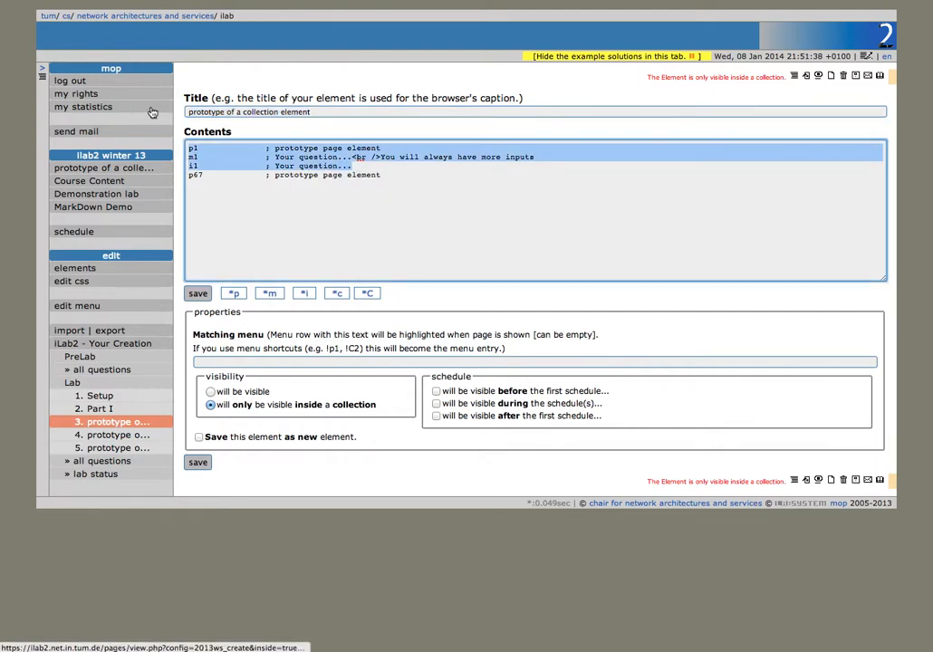
key(Delete)
key(shift+Tab)
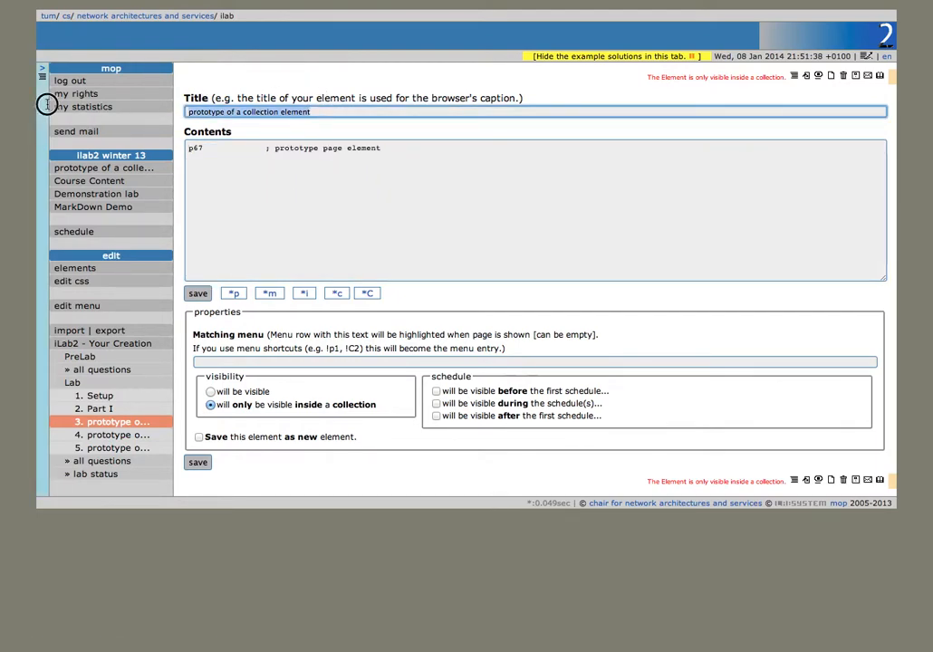
text(Part II)
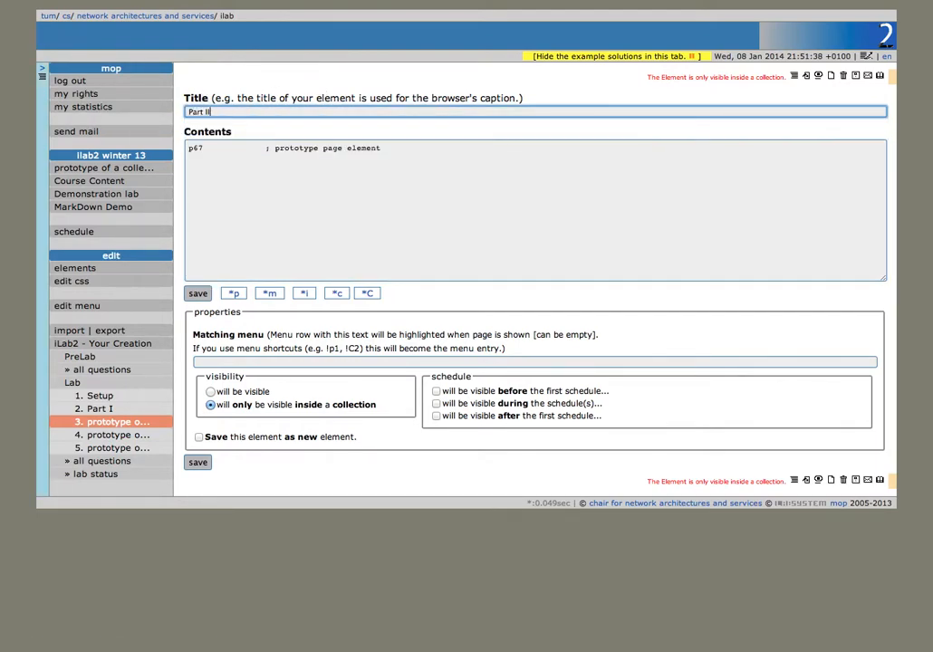
key(Return)
Step: Retitle the fourth Lab page Part III, replacing its p1/m1/i1 lines with new page element p68
click(108, 435)
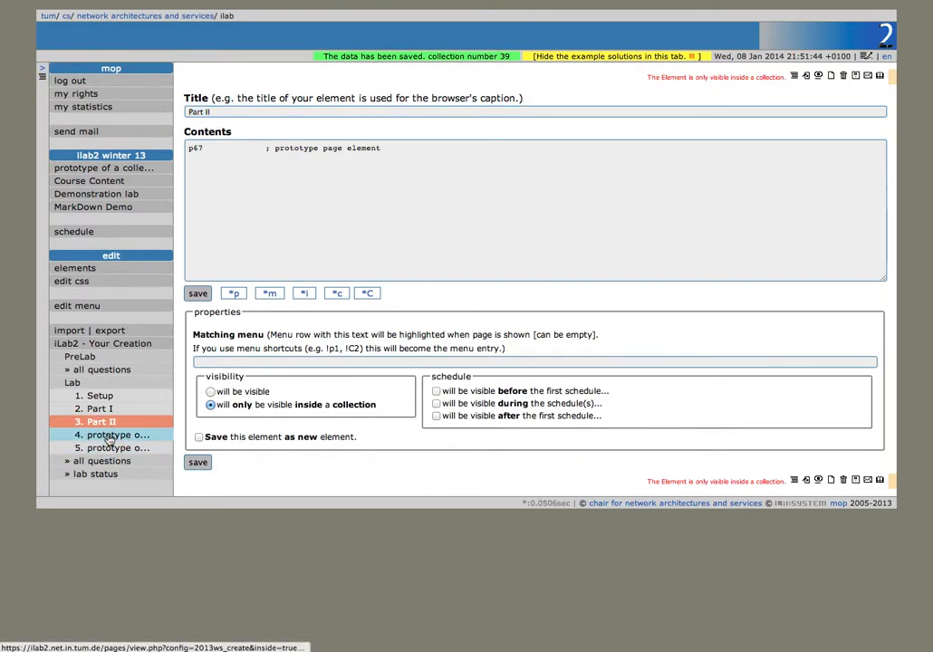
click(807, 151)
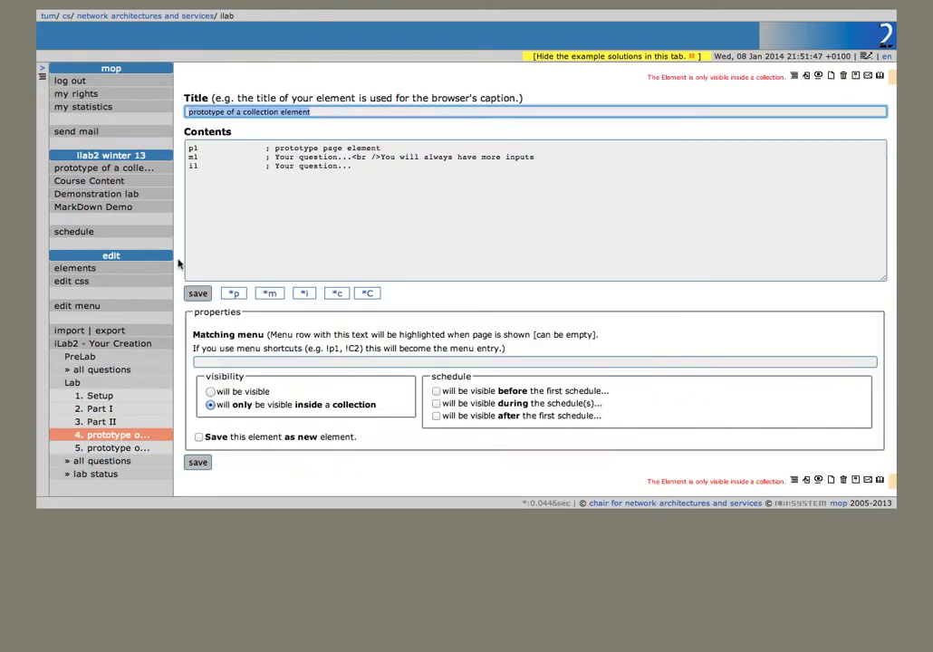
click(233, 293)
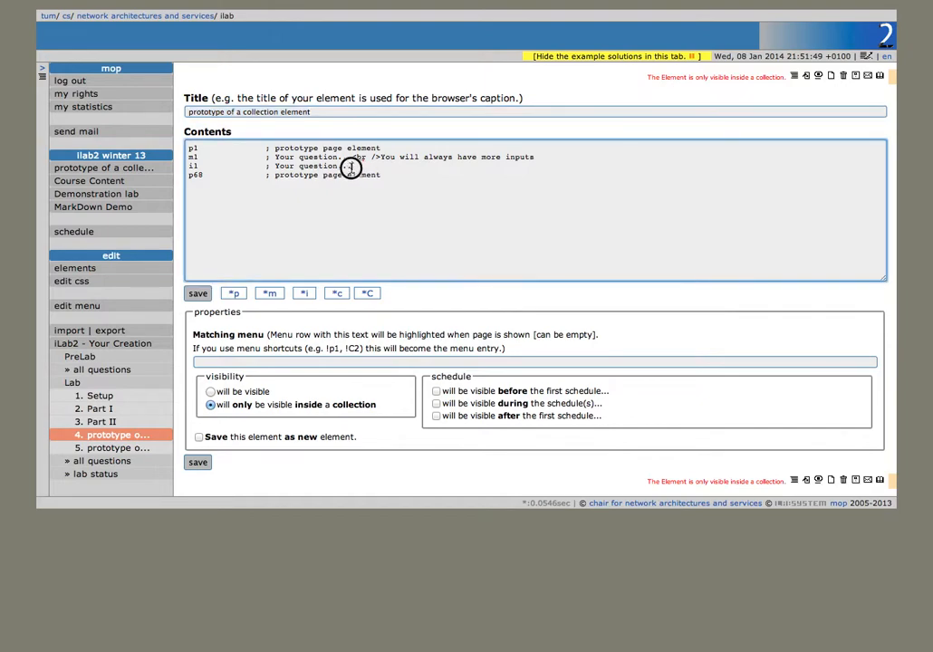
drag(351, 167, 53, 132)
key(Delete)
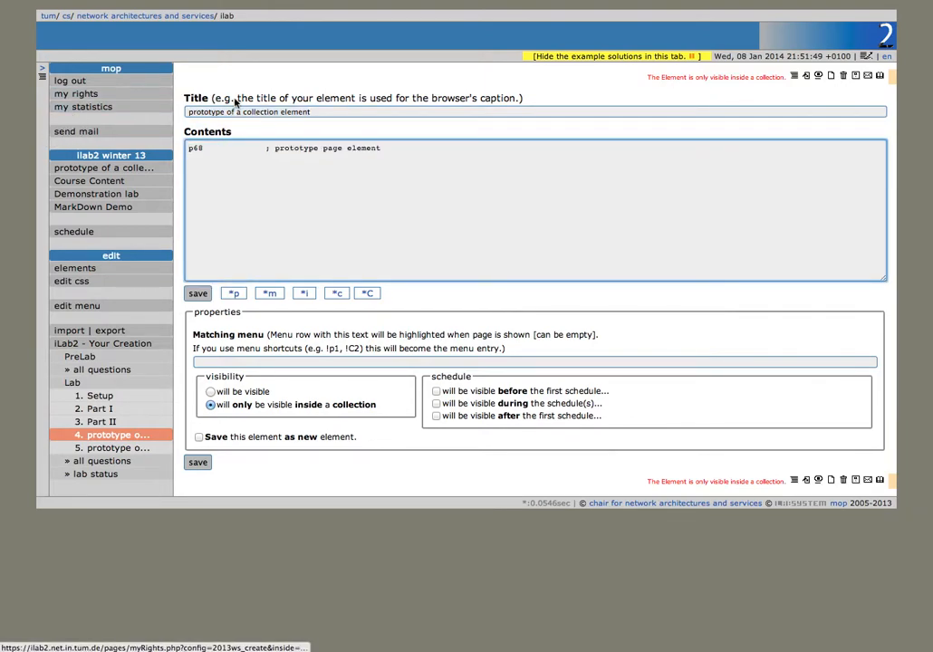
drag(314, 112, 109, 113)
text(Part III)
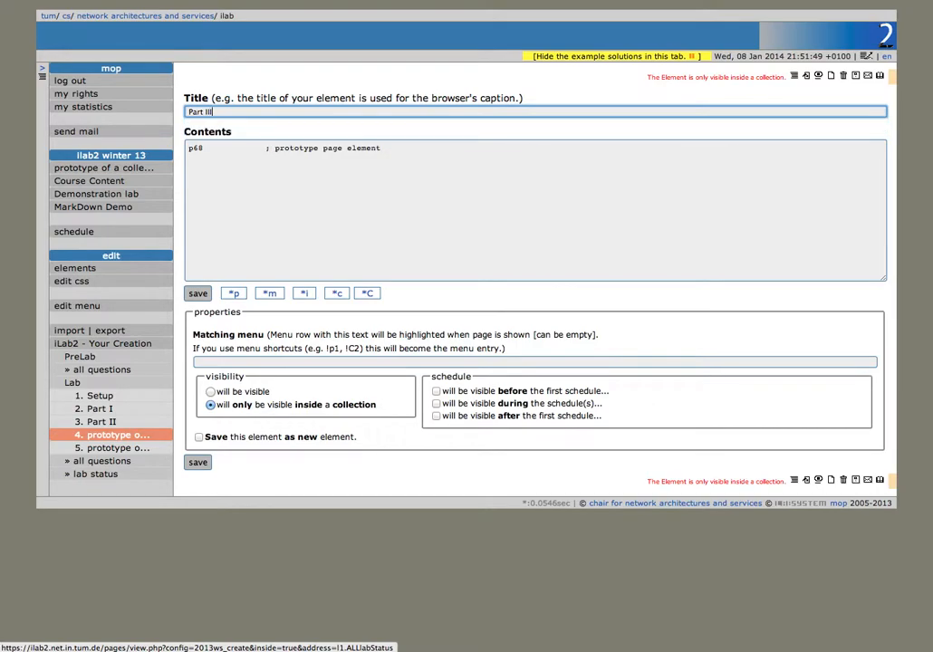
key(Return)
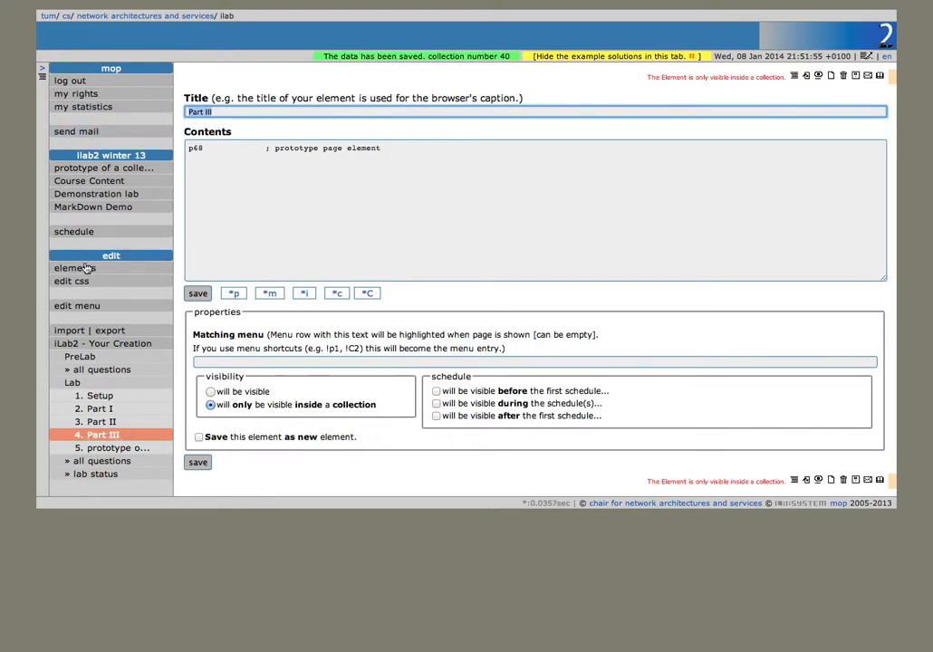
Step: Retitle the fifth Lab page Summary, cutting its contents down to new page element p69
click(136, 448)
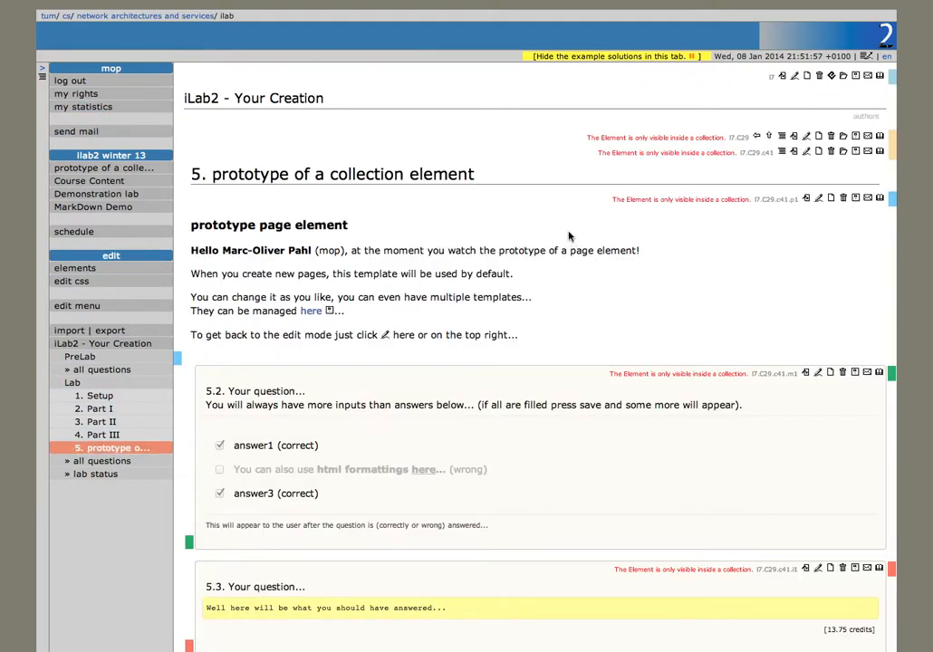
click(805, 153)
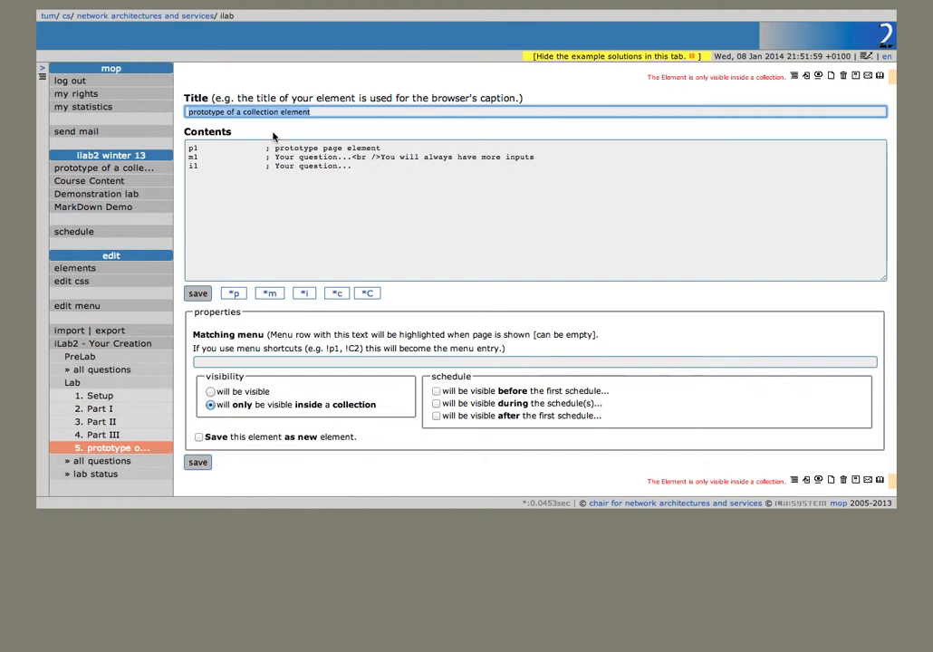
text(Summary)
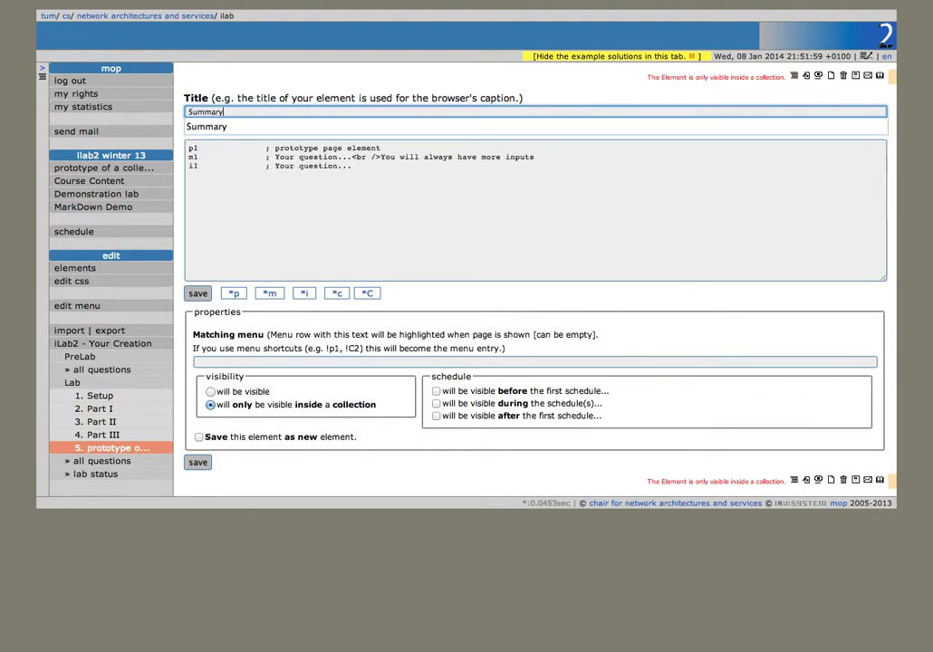
key(Return)
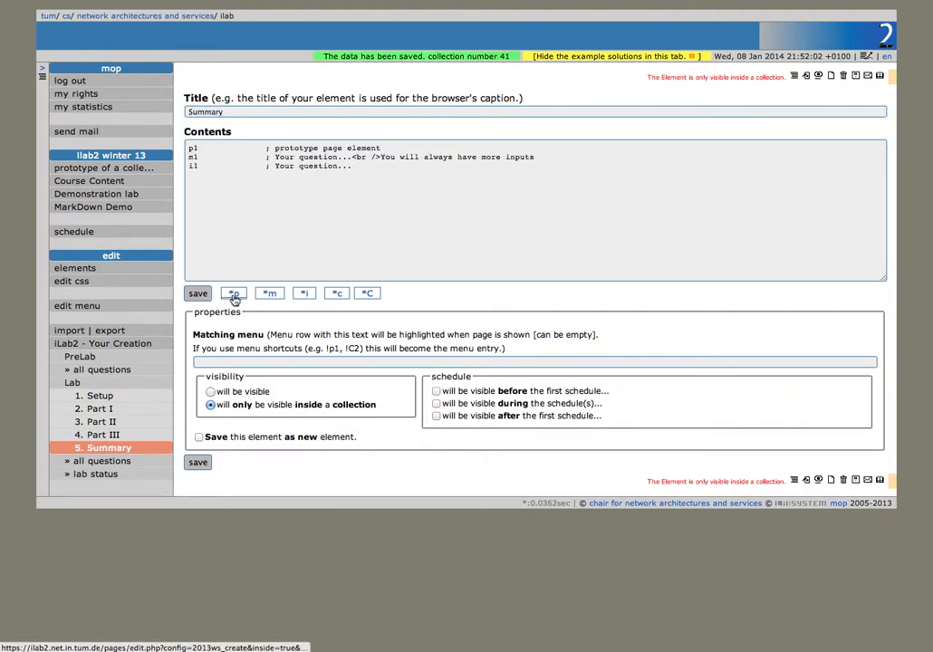
click(233, 294)
drag(374, 166, 127, 146)
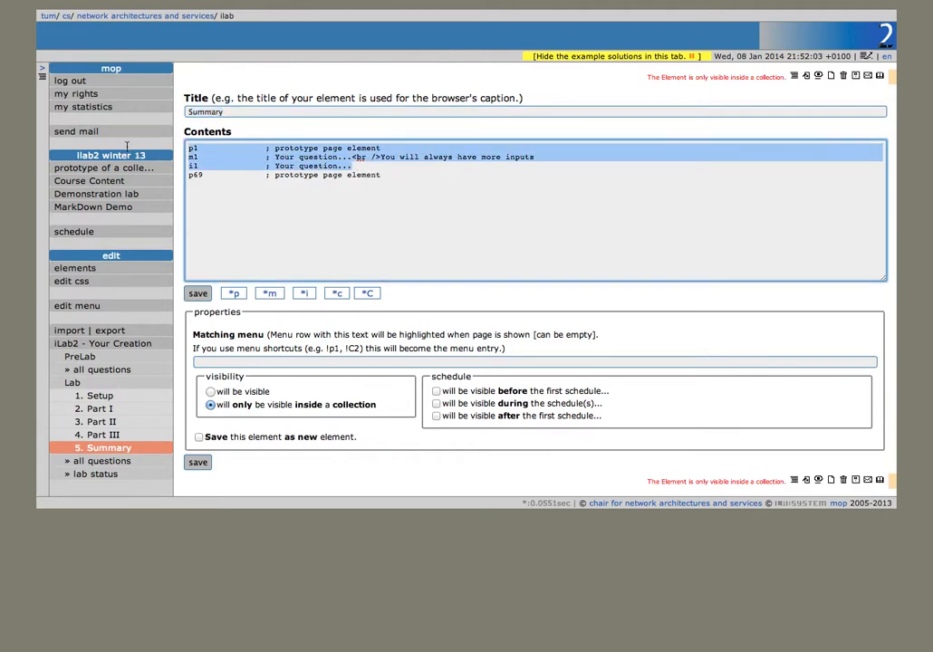
key(Delete)
key(Delete)
click(197, 297)
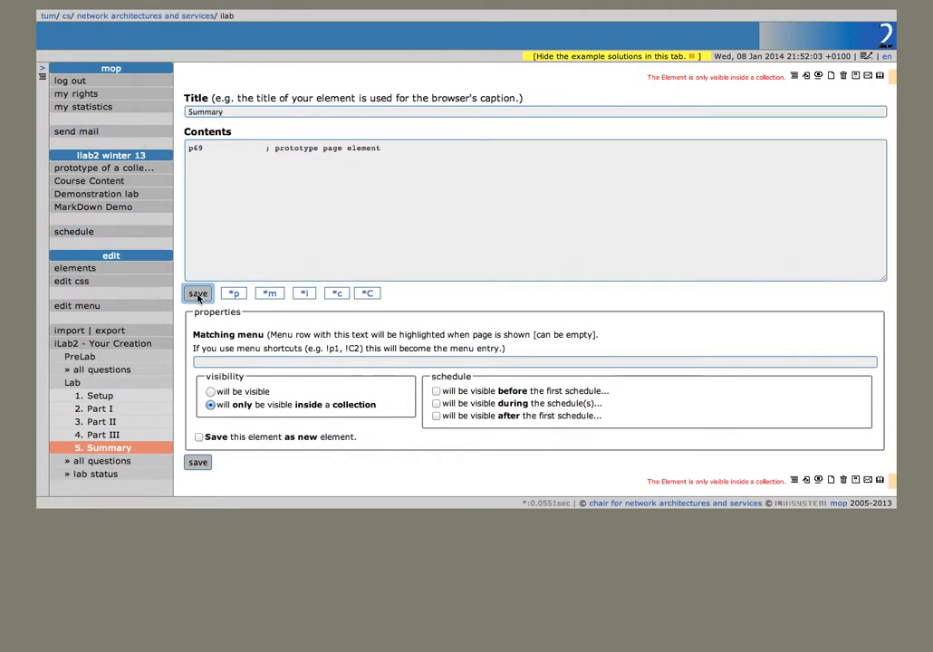
Step: Give Part III a 13.75-credit text question, check the 27.5-credit question list, and return to PreLab
click(116, 448)
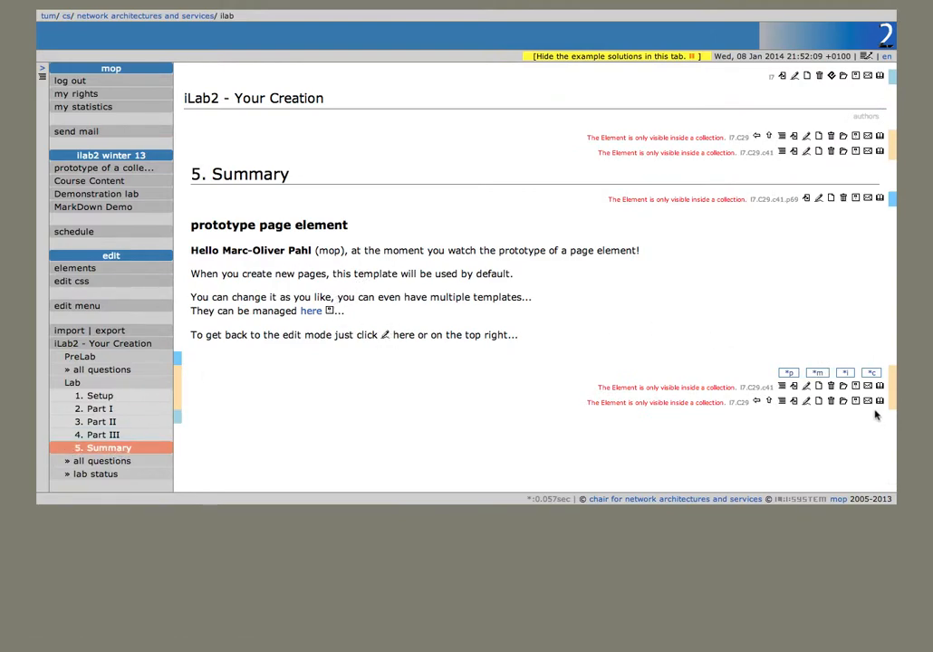
click(158, 436)
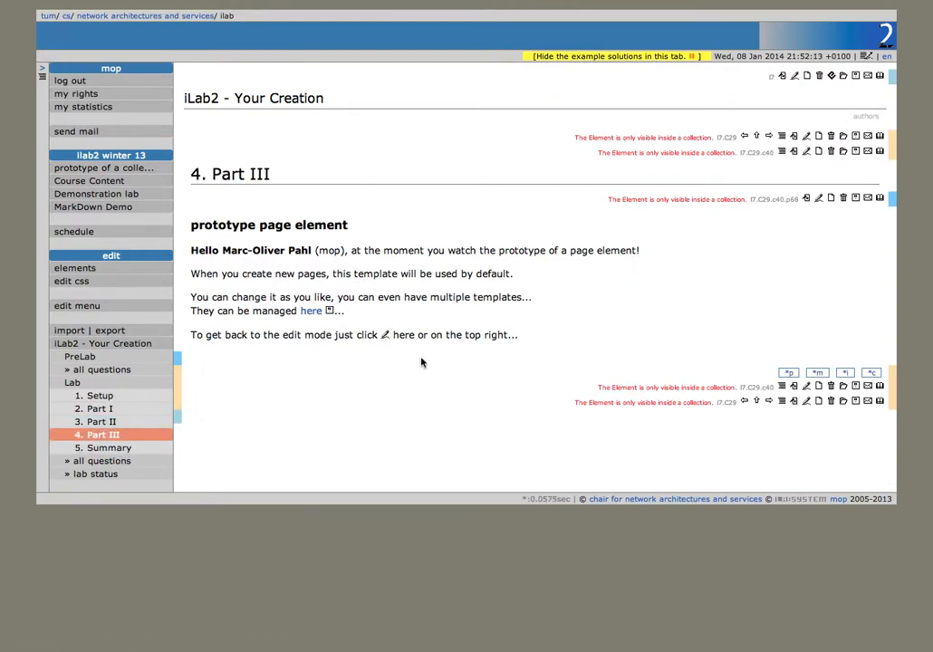
click(850, 376)
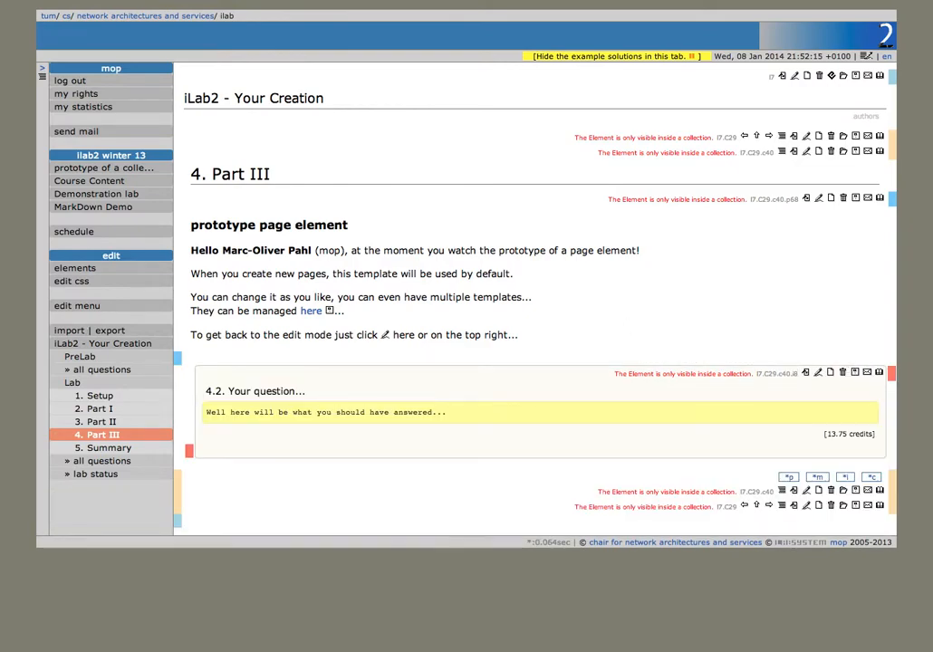
click(91, 461)
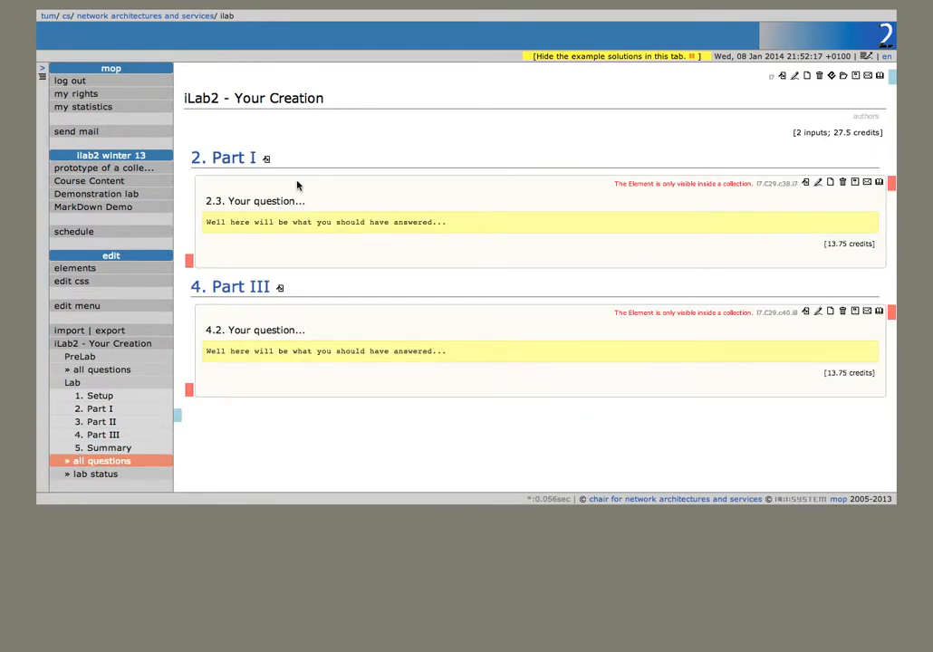
click(248, 158)
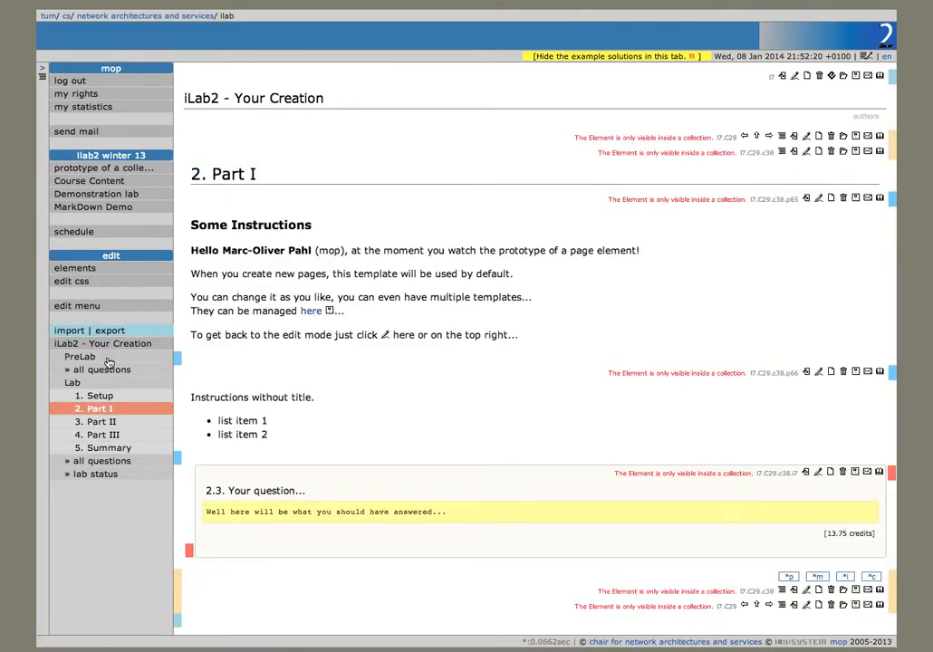
click(100, 357)
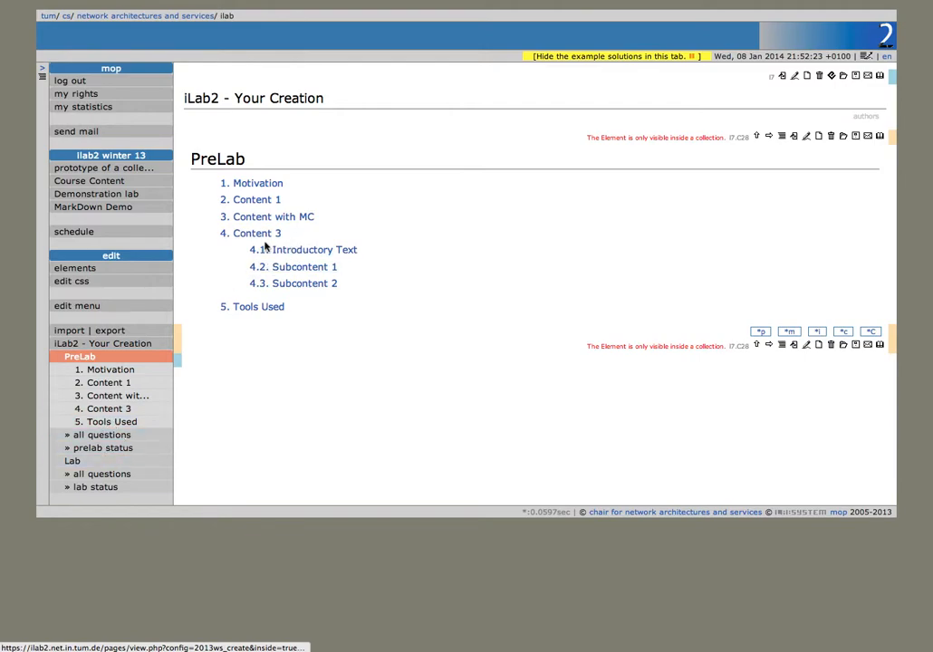
Step: Browse the MarkDown Demo lab's Markdown/Textile formatting test and plugin installation pages
click(124, 209)
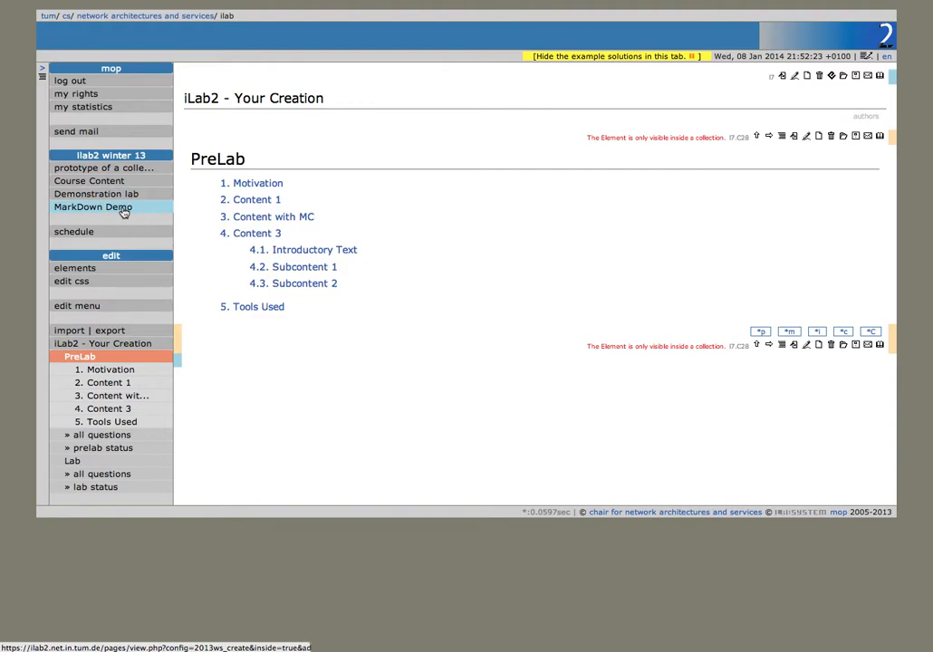
click(400, 216)
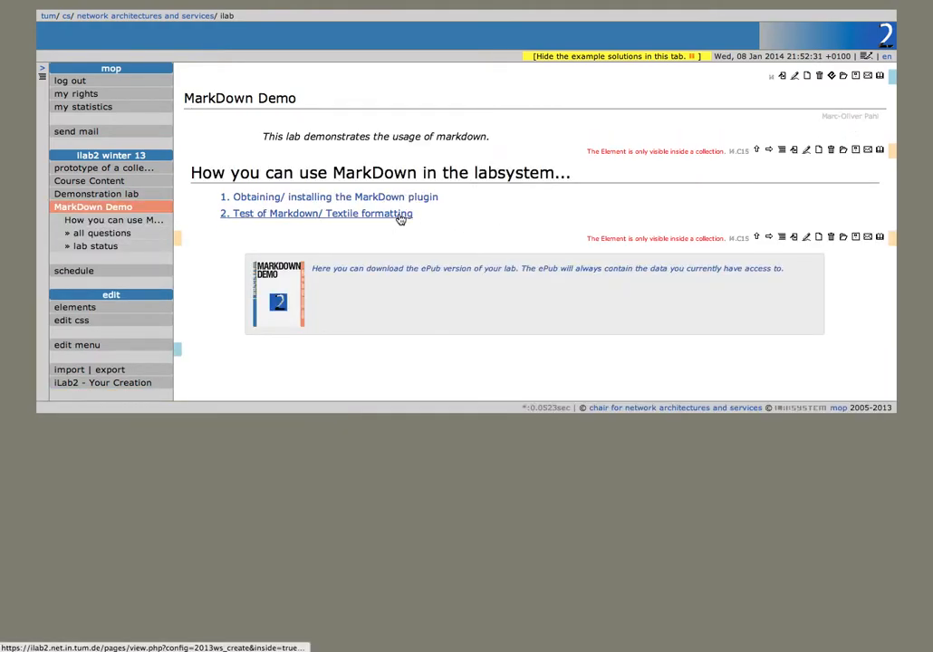
scroll(423, 295, down, 8)
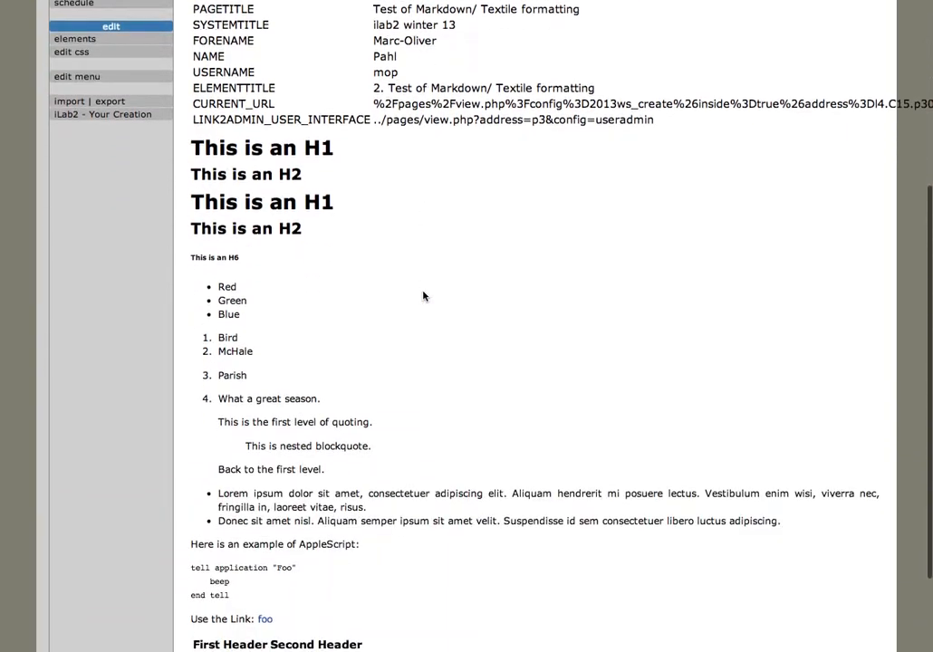
scroll(424, 295, up, 8)
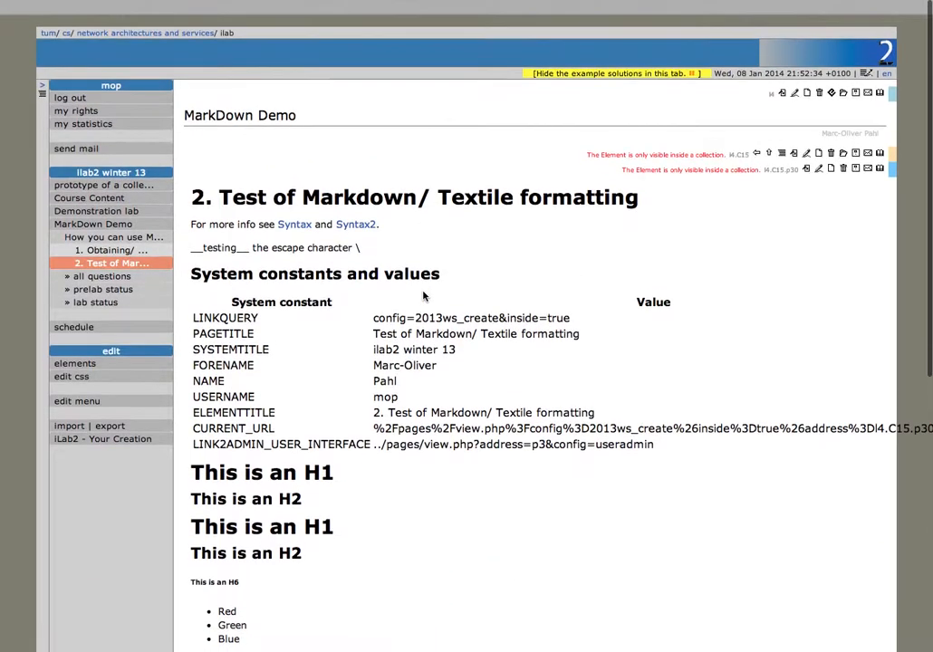
click(111, 234)
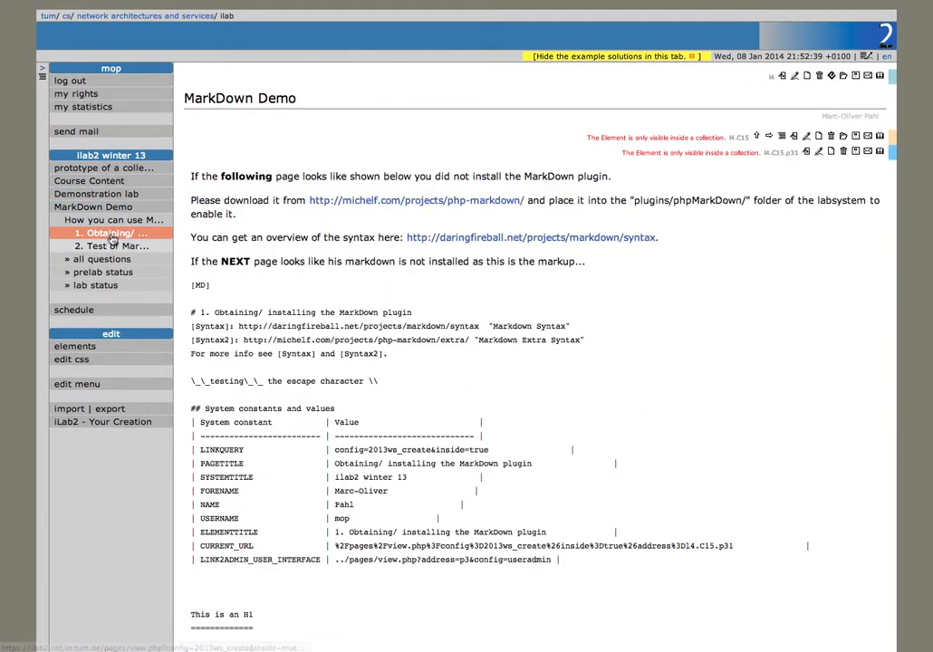
click(111, 246)
Step: Inspect the test page's markdown source for heading and bullet list examples, then return to iLab2 - Your Creation
click(818, 151)
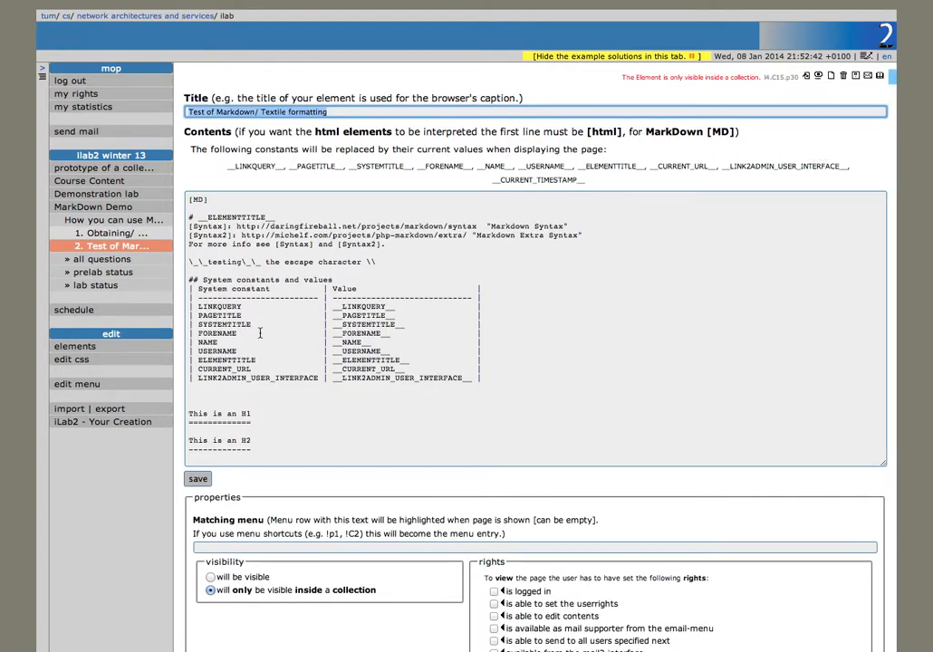
scroll(261, 334, down, 4)
drag(304, 394, 209, 336)
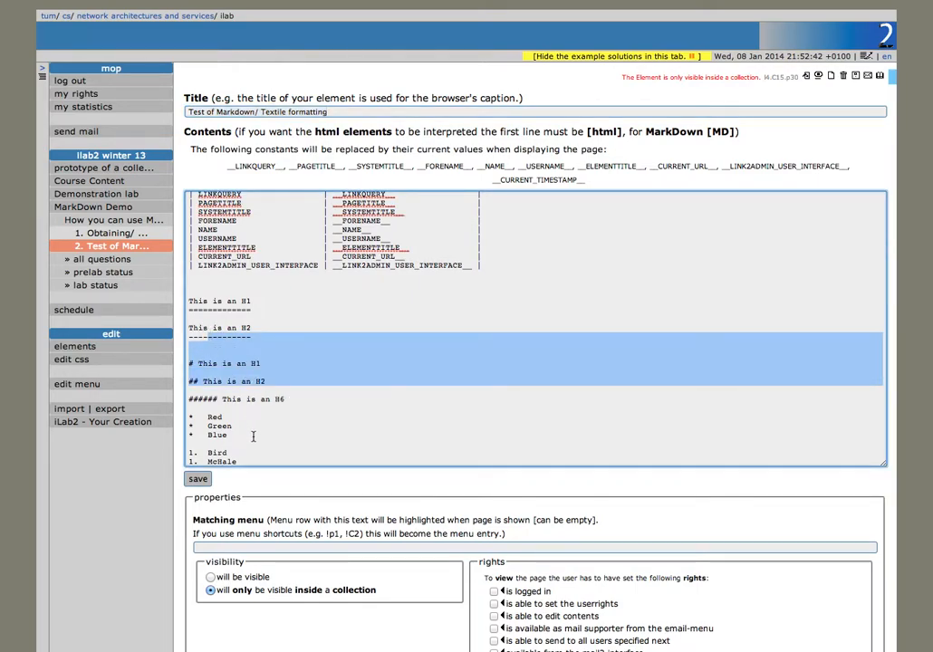
scroll(253, 437, down, 5)
drag(269, 282, 167, 221)
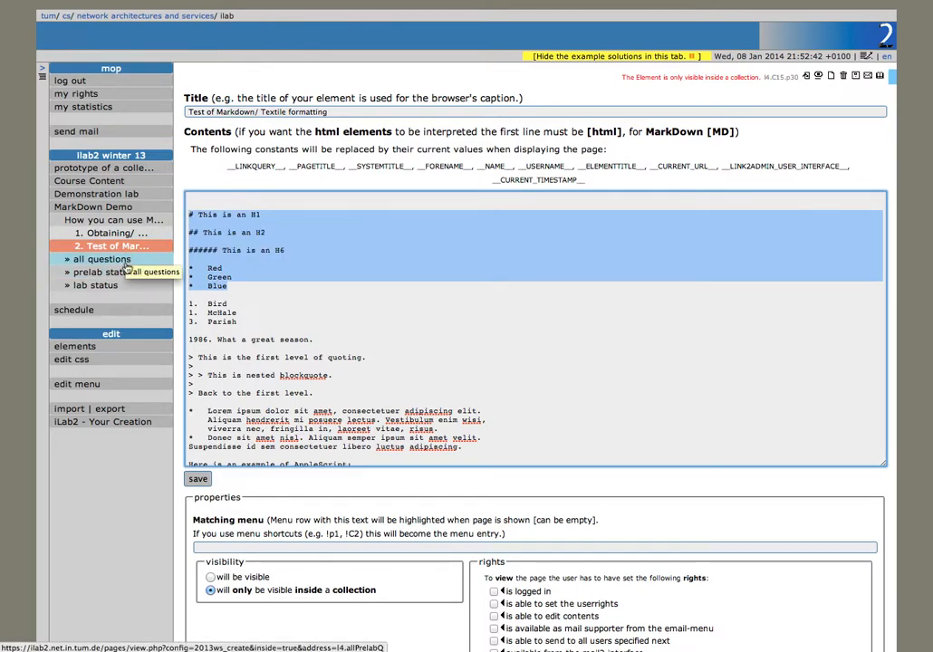
click(108, 422)
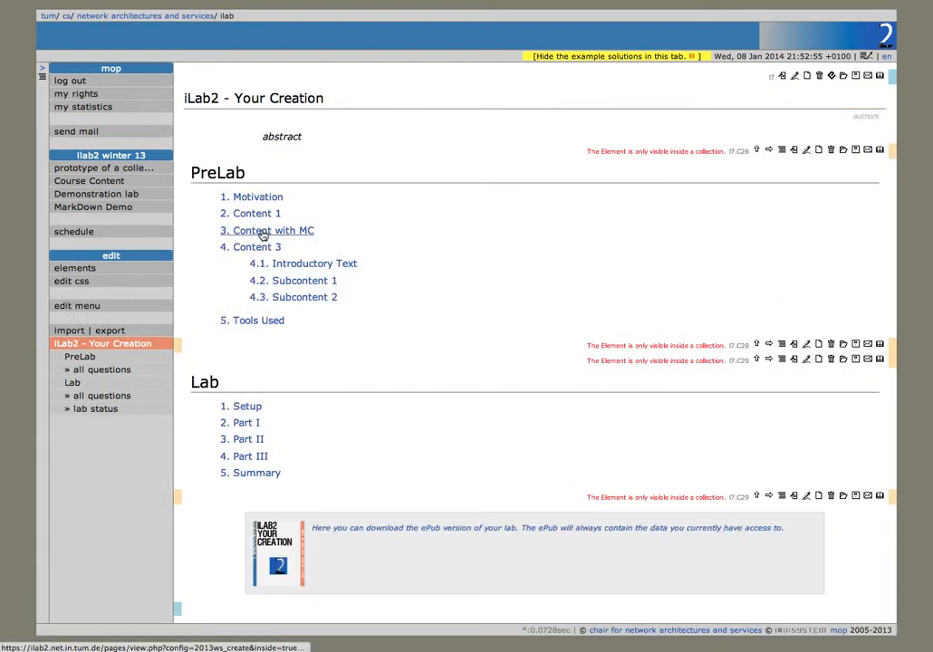
Step: Replace Subcontent 2's template HTML with pasted MarkDown headings and a Red/Green/Blue list, and save
click(296, 303)
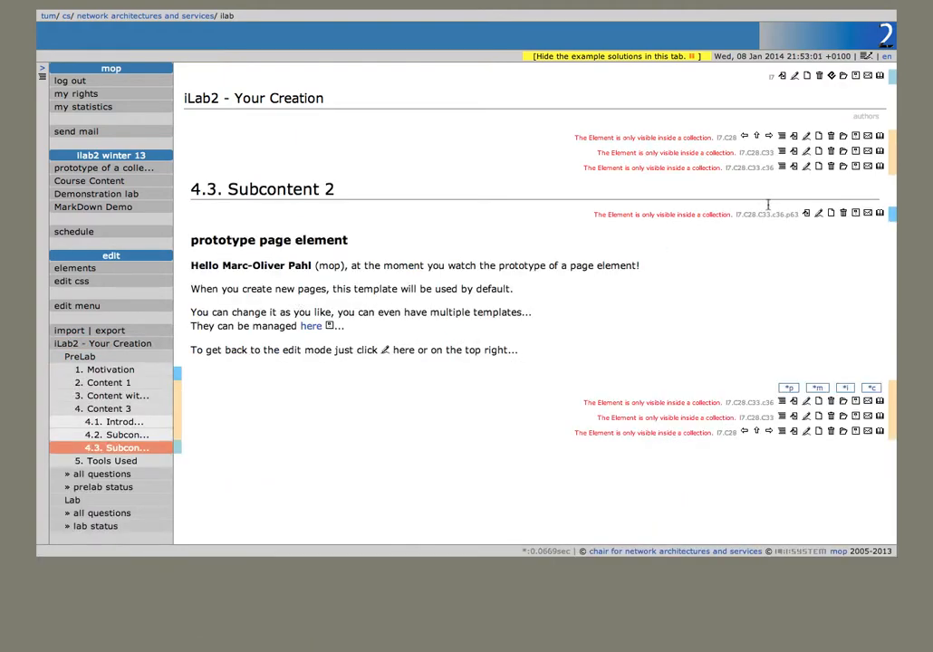
click(819, 214)
click(236, 422)
key(ctrl+a)
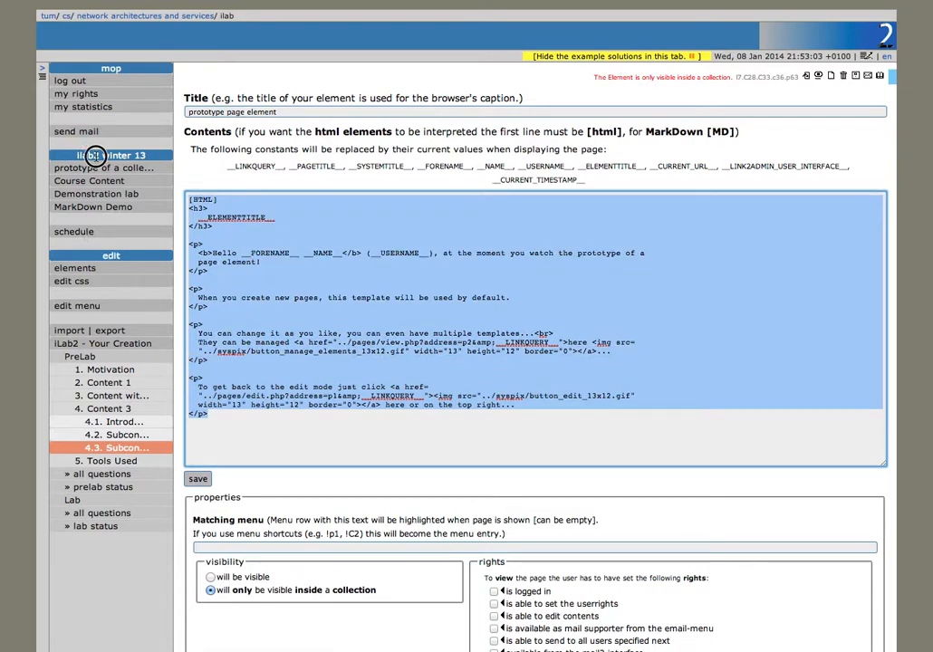
text(# This is an H1  ## This is an H2  ###### This is an H6  *   Red *   Green *   Blue)
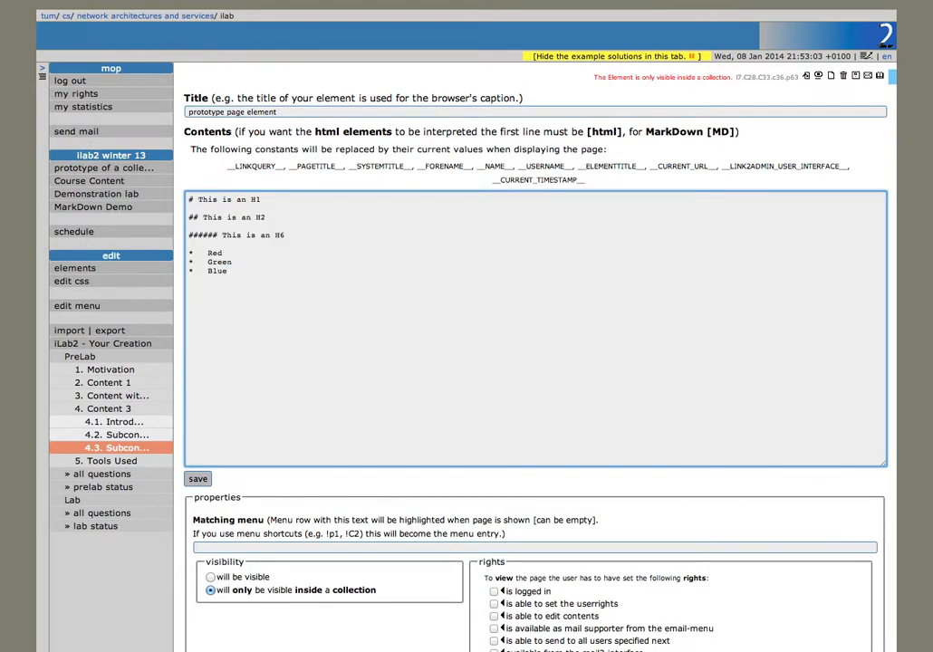
key(Return)
key(Up)
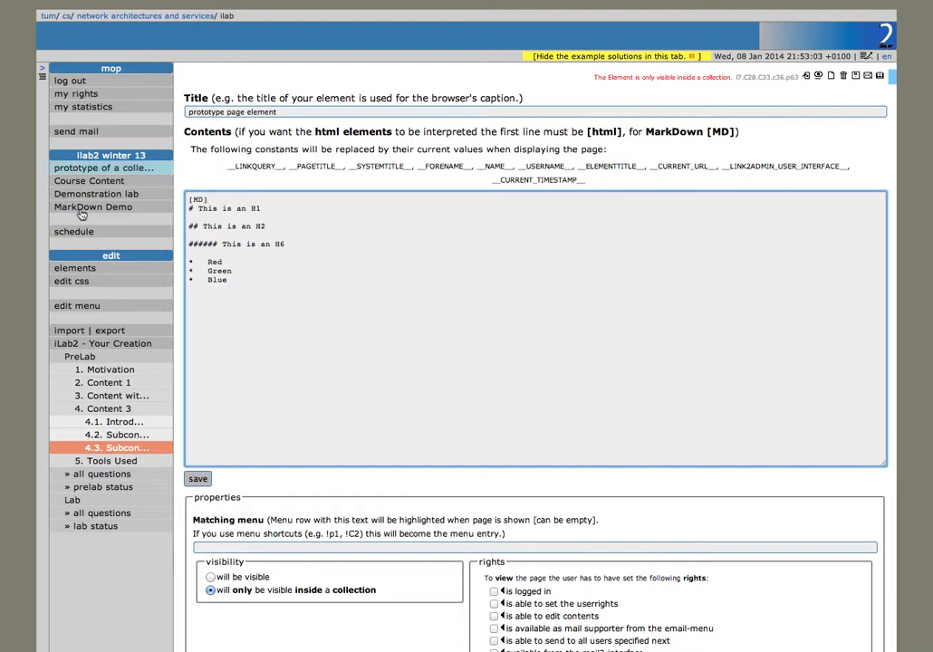
click(198, 479)
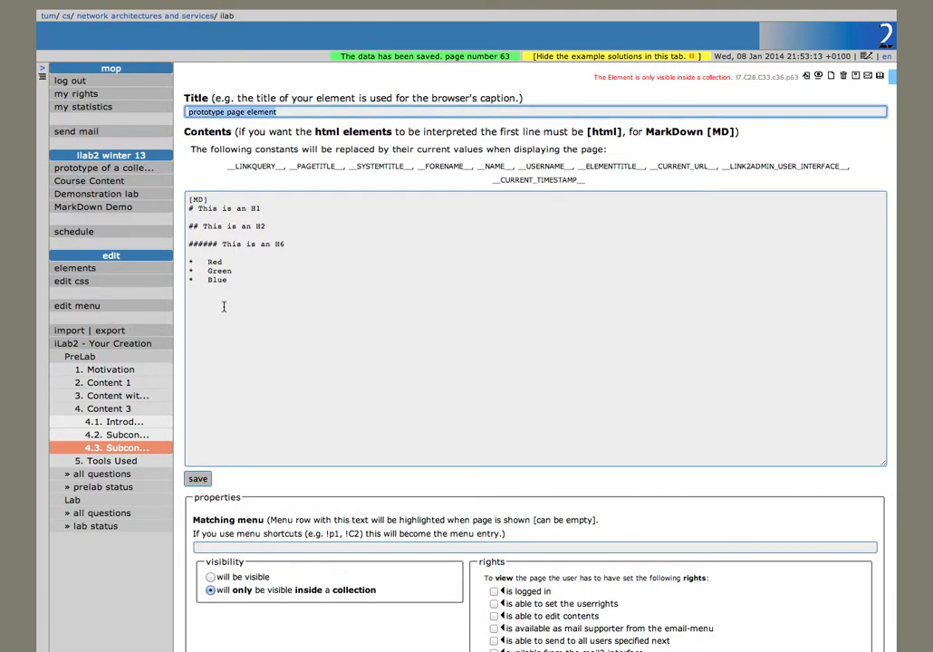
Step: Insert the __ELEMENTTITLE__ and __NAME__ constants into the headings, save, and view the rendered page
click(254, 208)
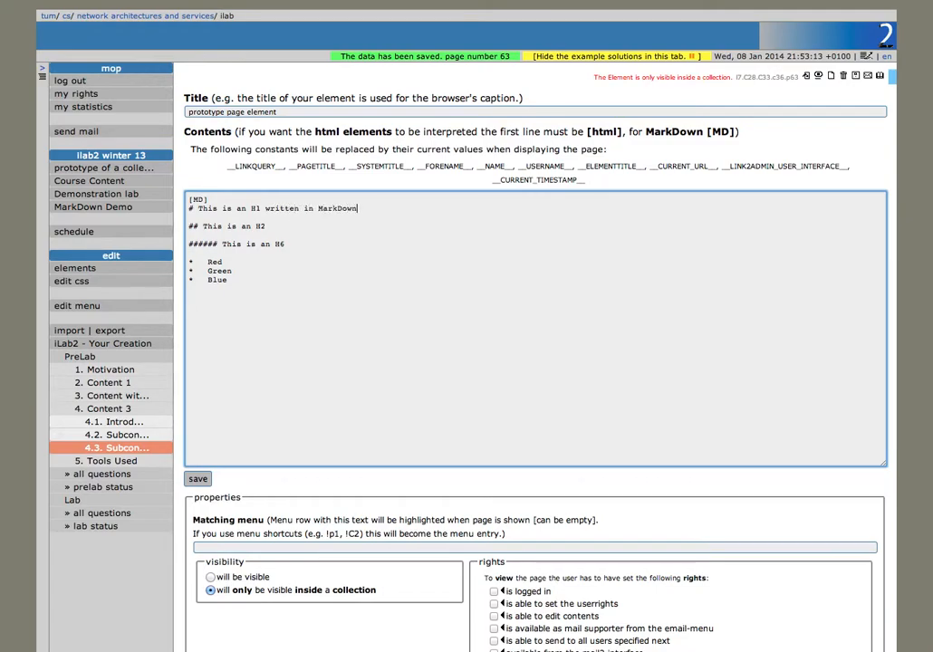
click(195, 481)
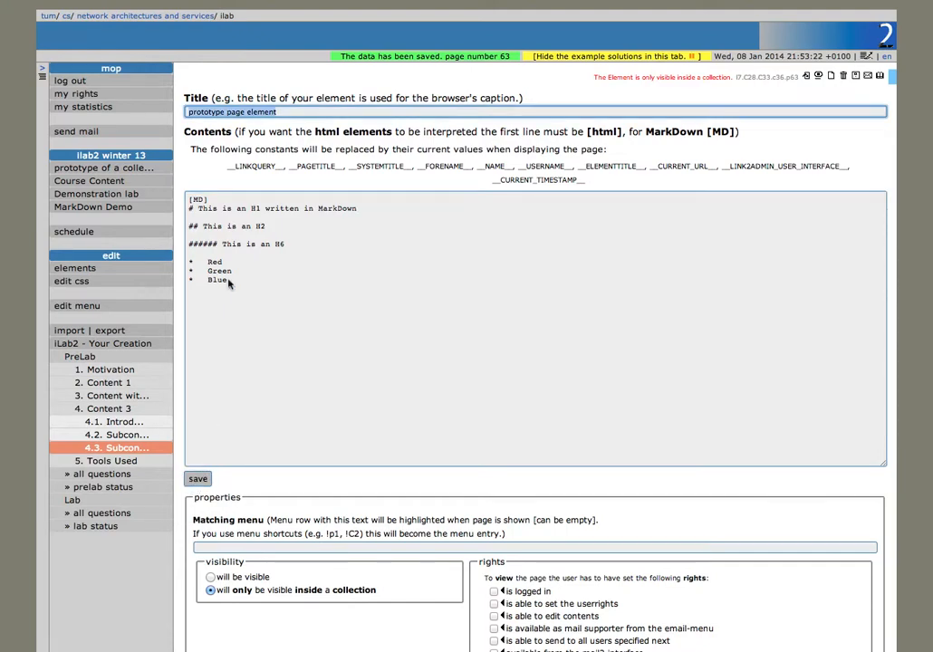
click(288, 225)
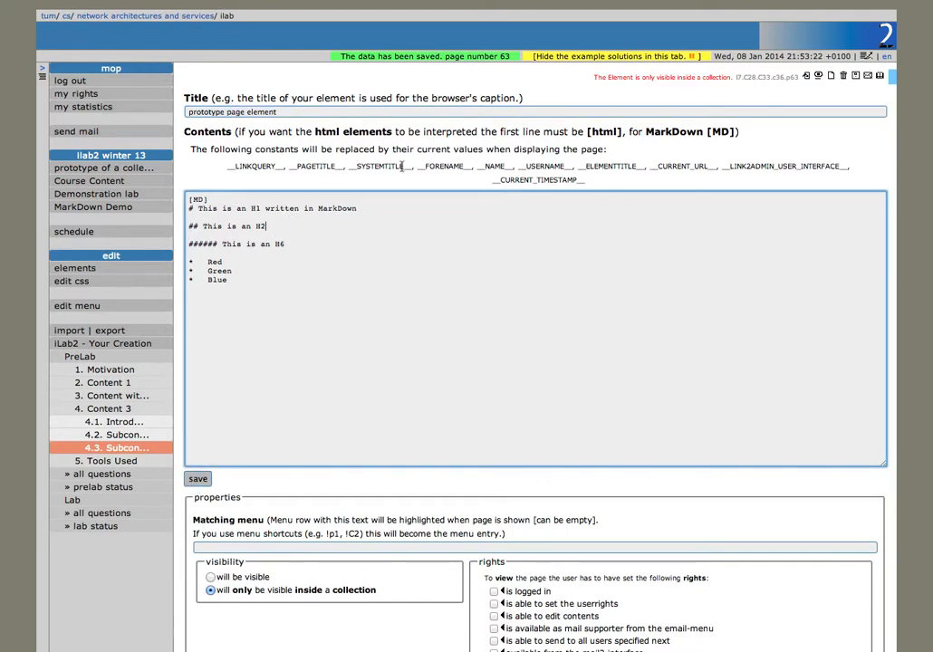
drag(645, 166, 578, 165)
key(super+c)
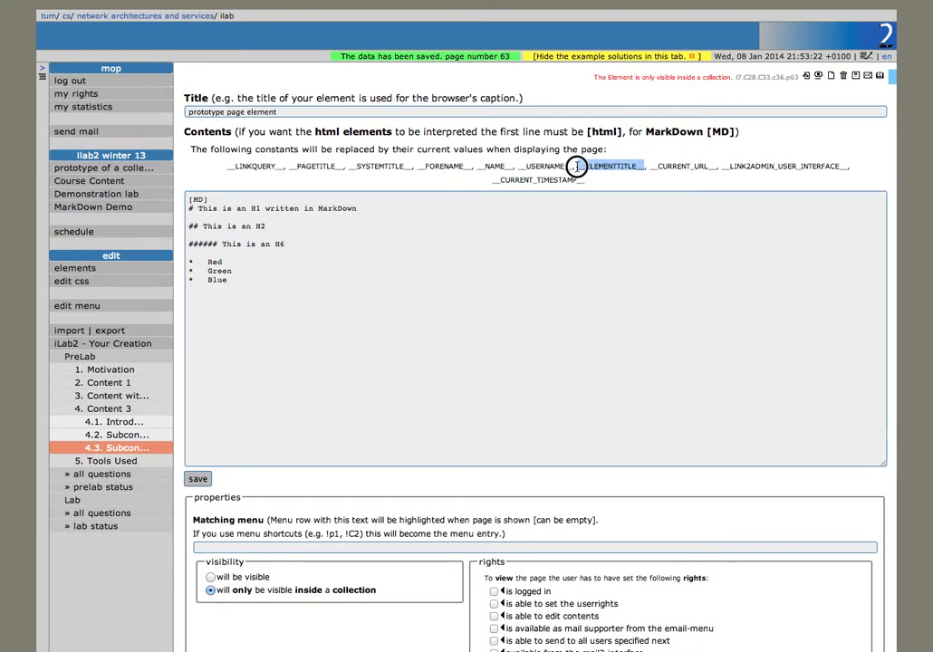
click(301, 243)
click(283, 224)
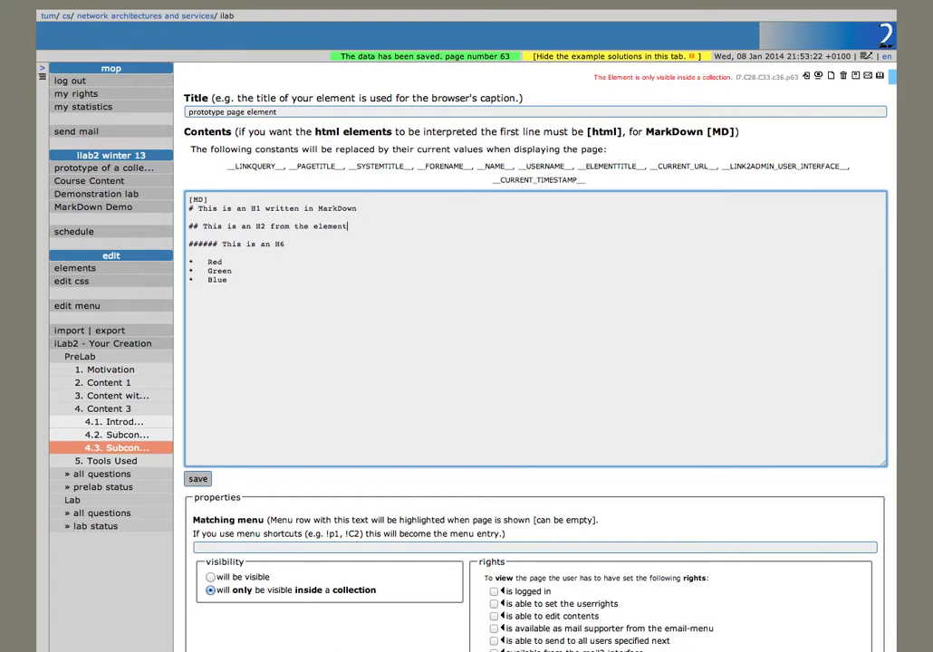
key(super+v)
drag(514, 166, 476, 169)
click(295, 242)
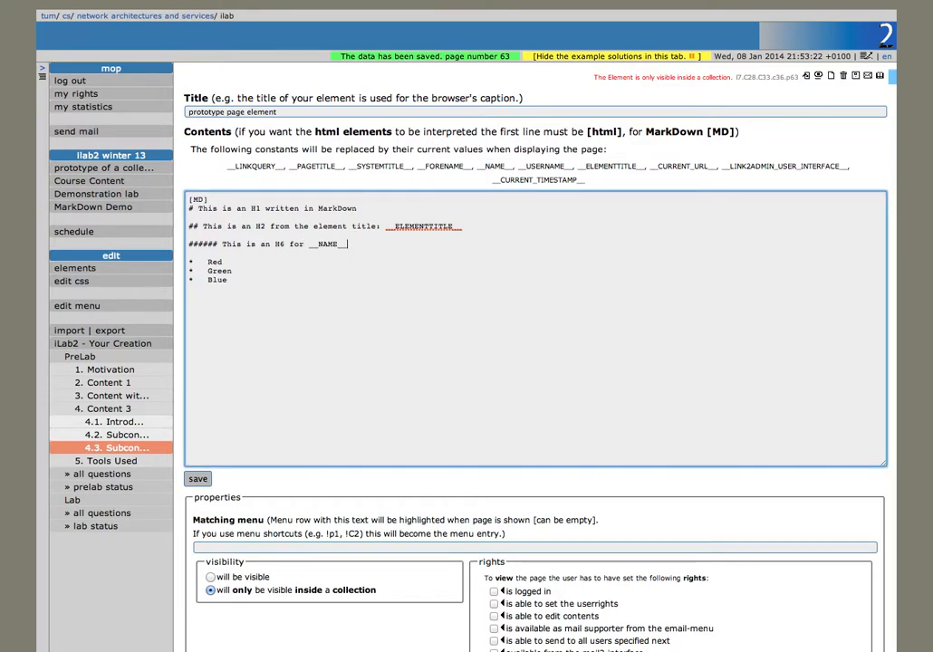
click(203, 480)
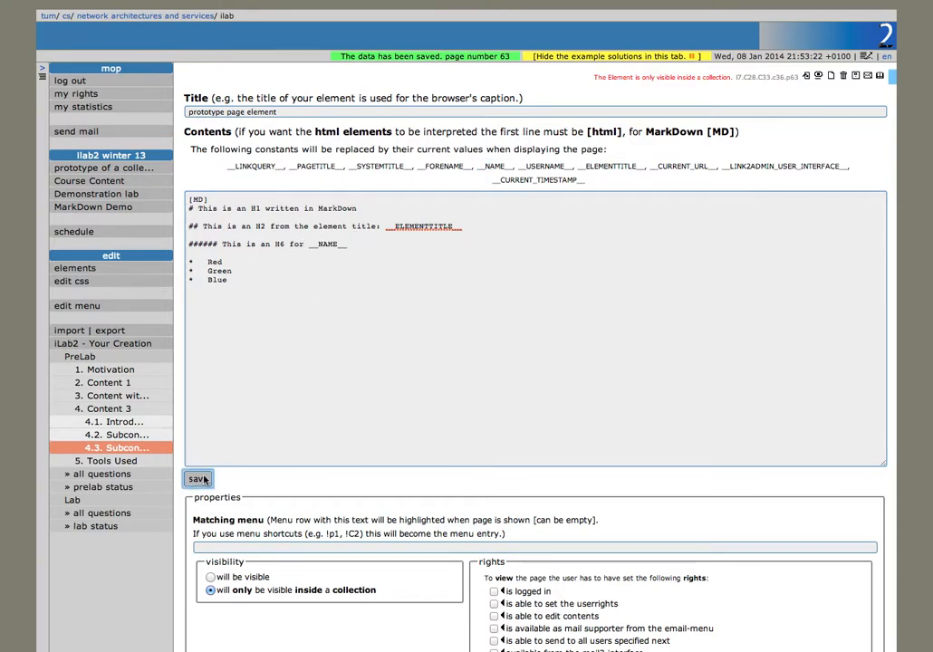
click(117, 449)
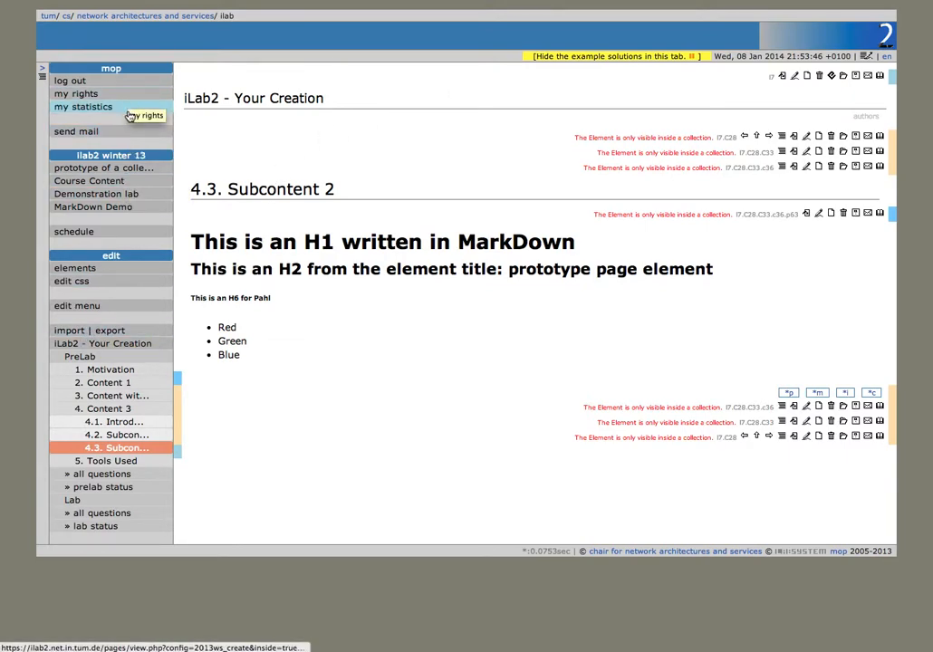
Step: Add a schedule entry for I7: iLab2 – Your Creation running 08 to 22 January 2014
click(115, 233)
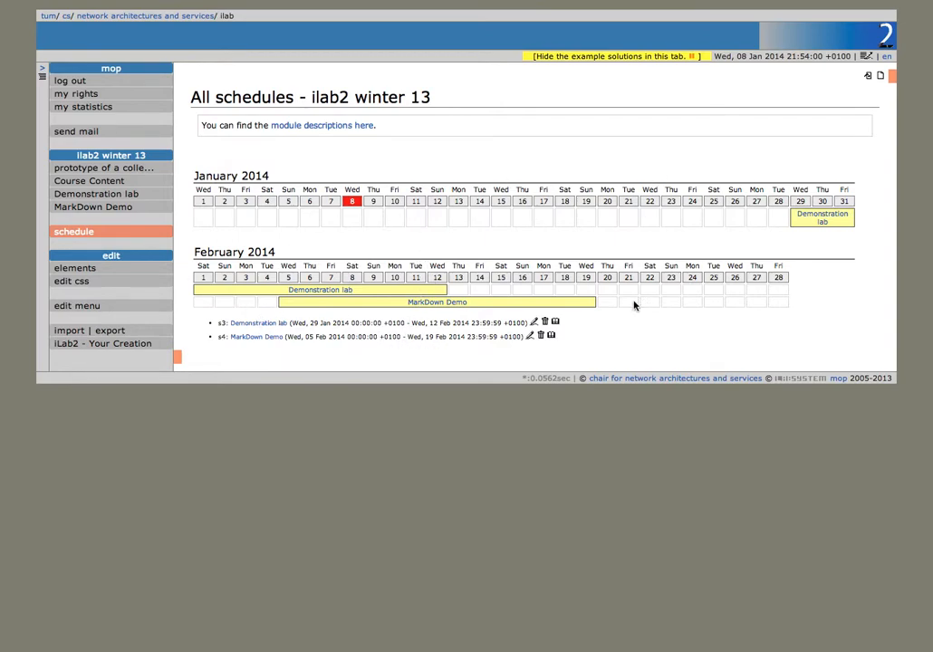
click(880, 75)
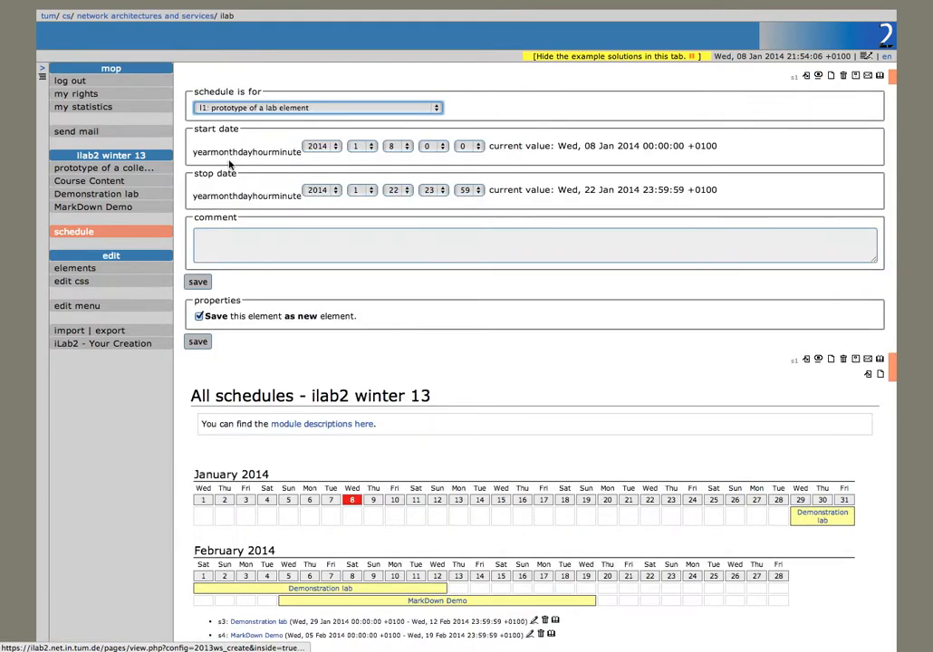
click(262, 108)
click(352, 150)
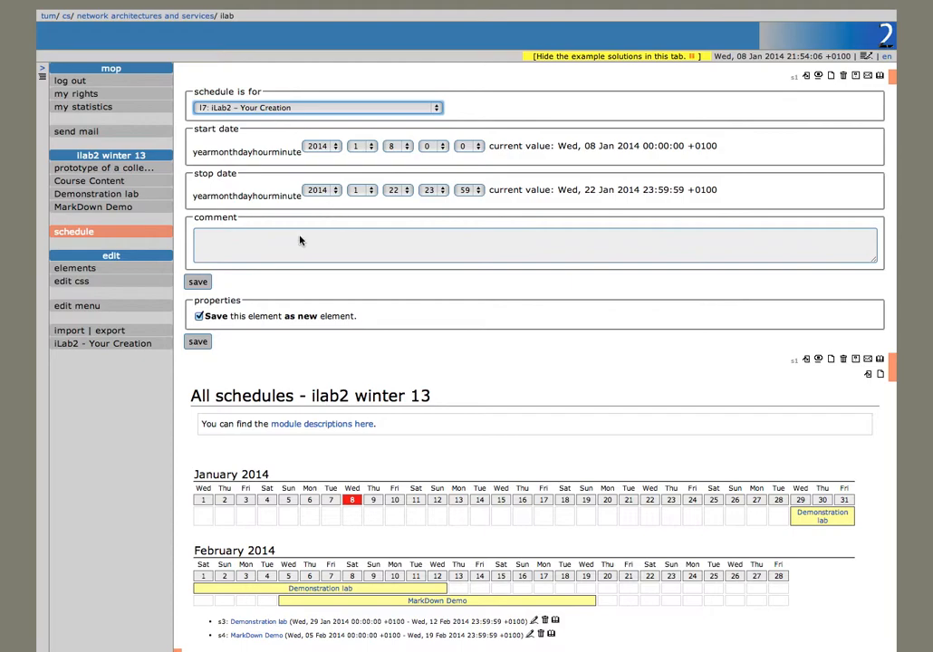
click(205, 284)
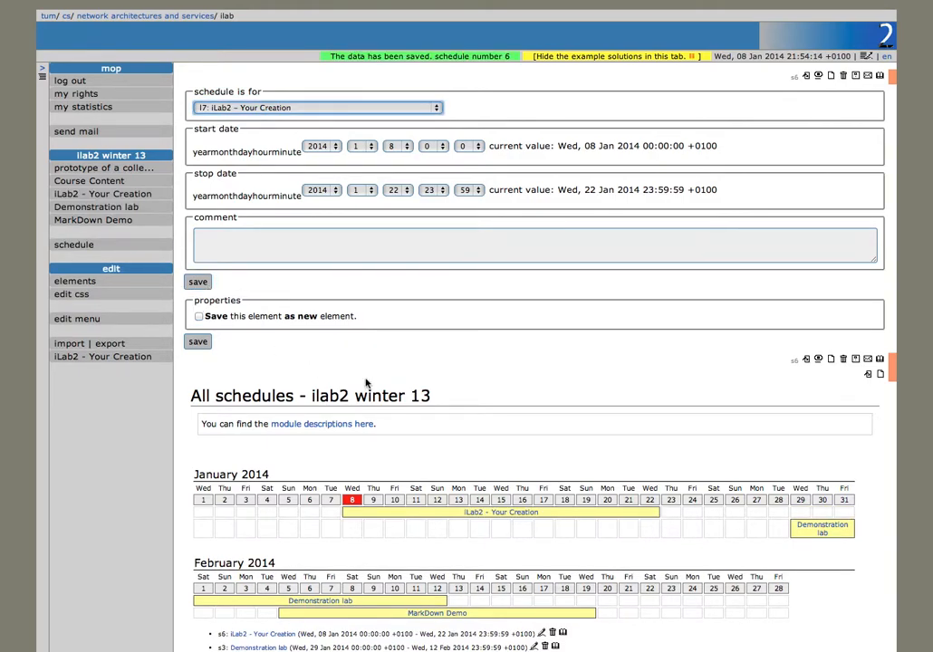
scroll(367, 384, down, 3)
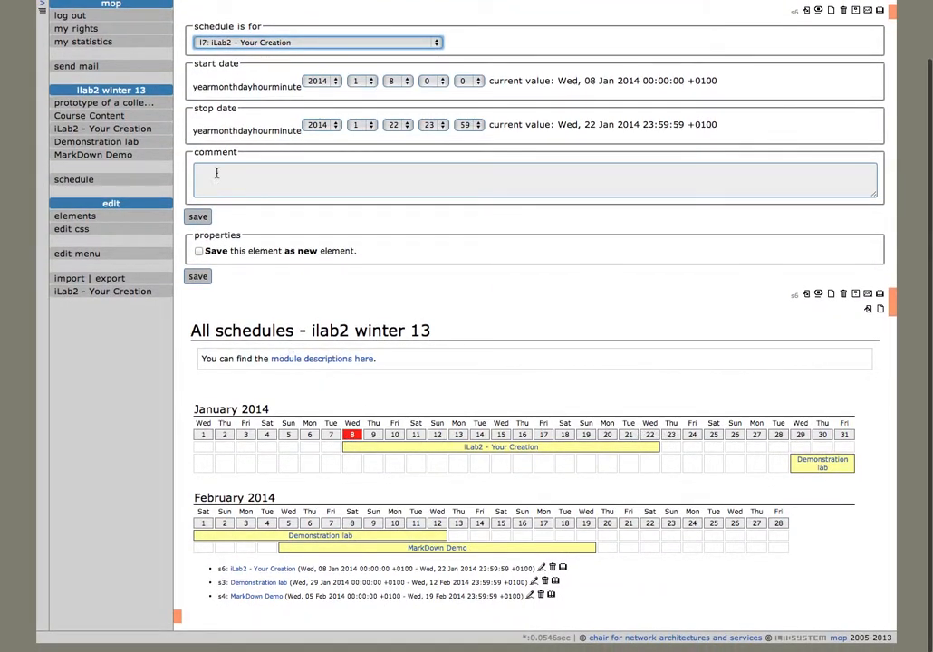
scroll(216, 173, up, 3)
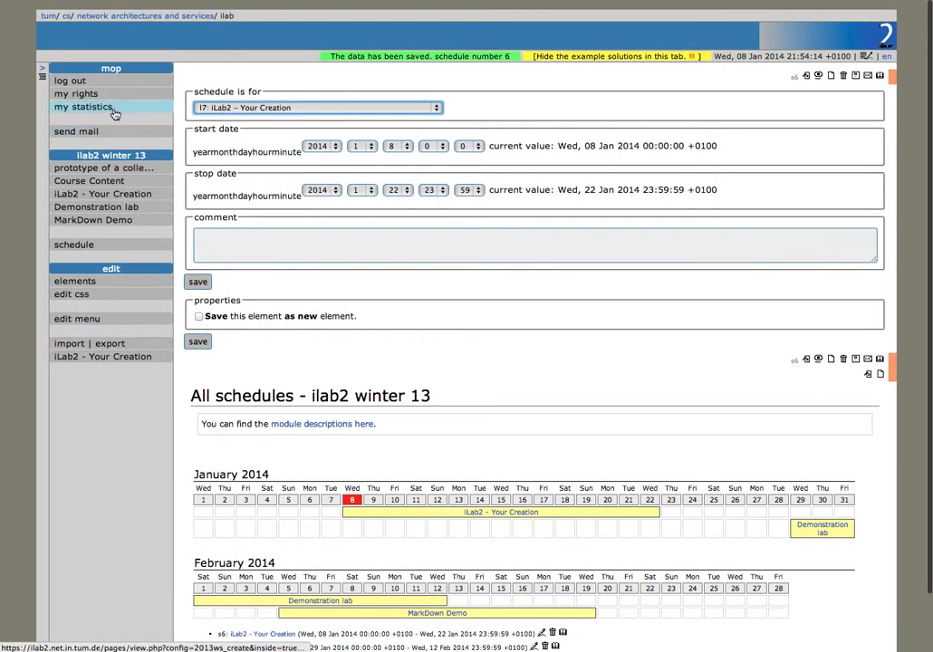
click(90, 91)
Step: Revoke all personal editor rights, then preview the iLab2 - Your Creation prelab questions as a student
click(209, 183)
click(209, 170)
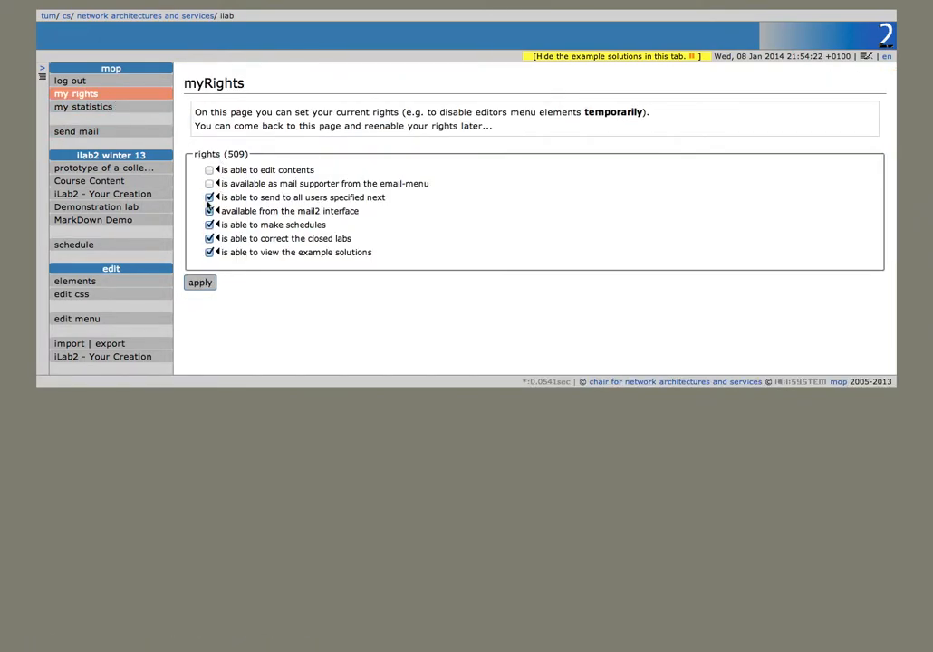
click(209, 211)
click(209, 224)
click(209, 238)
click(209, 252)
click(210, 279)
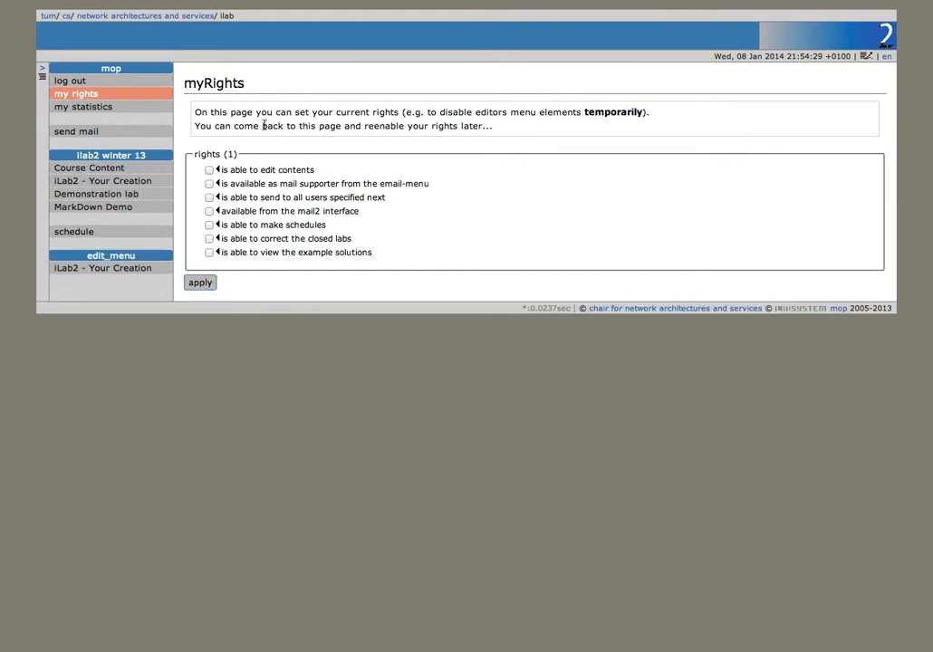
click(115, 272)
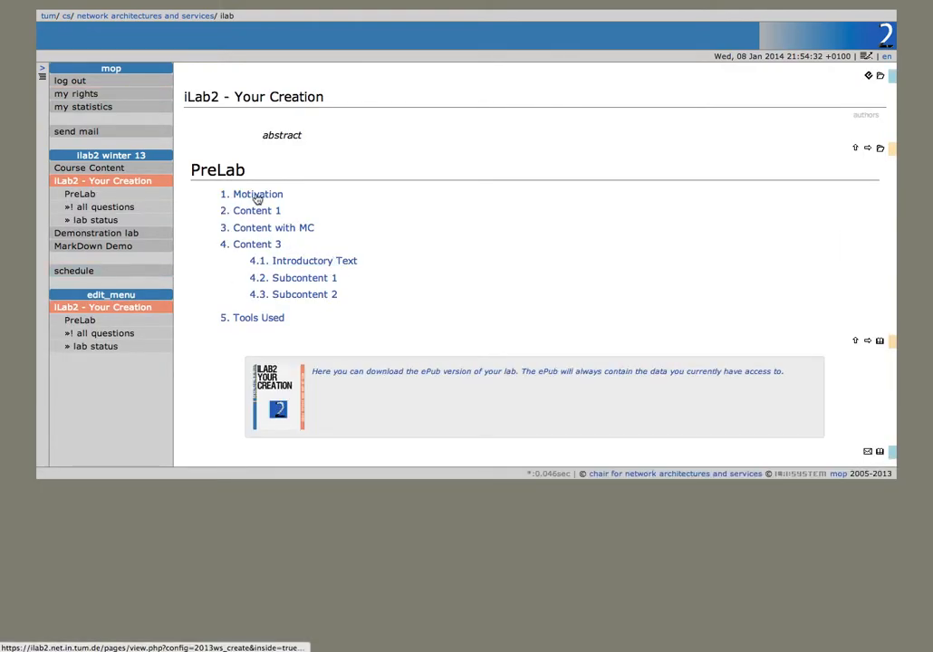
click(131, 333)
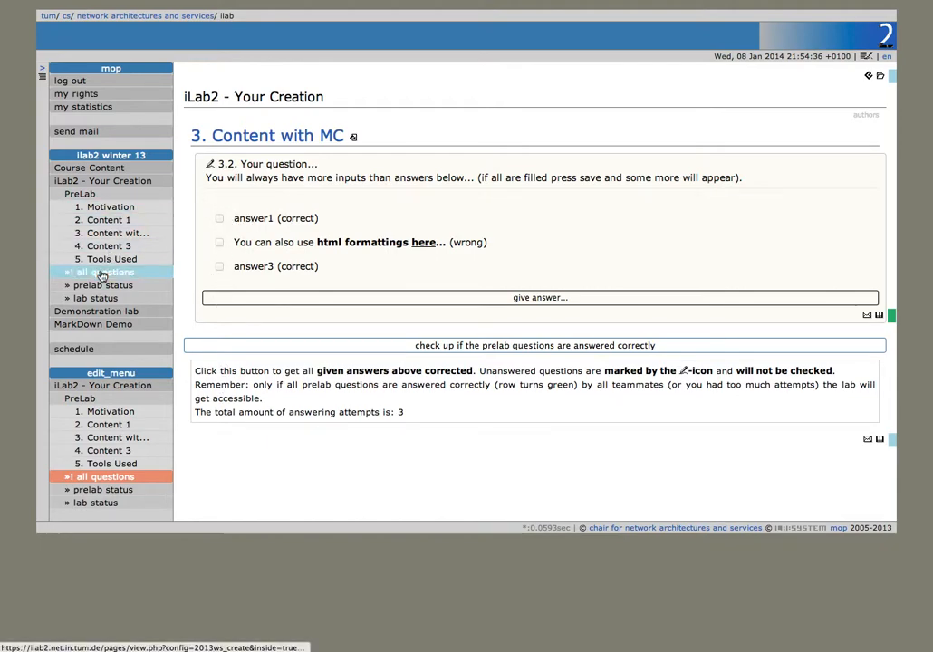
Step: Restore the editor rights and open the lab's ilab2_2013ws_create.css stylesheet for editing
click(136, 101)
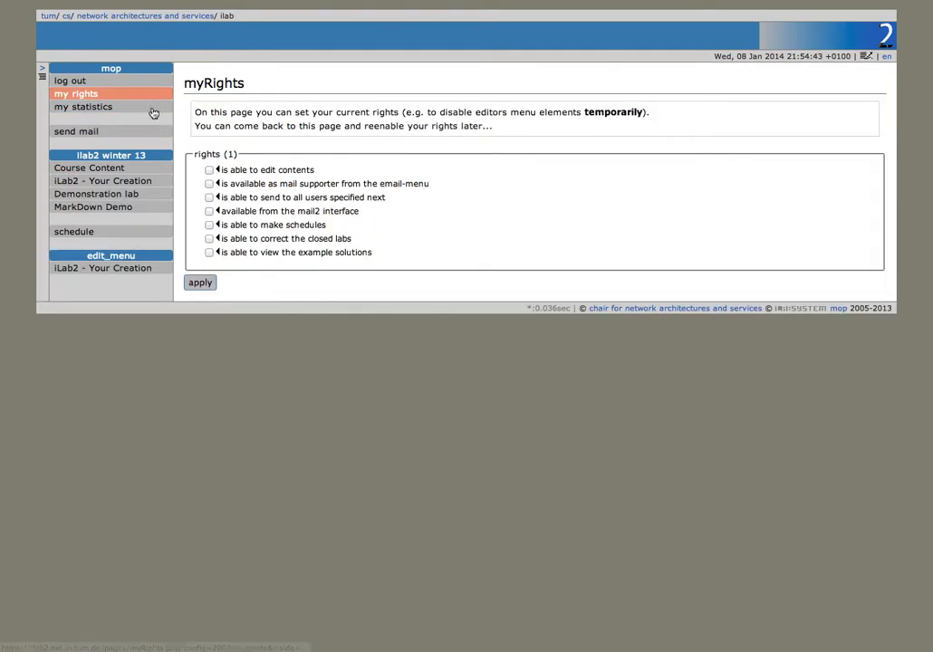
click(247, 184)
click(245, 198)
click(245, 212)
click(243, 225)
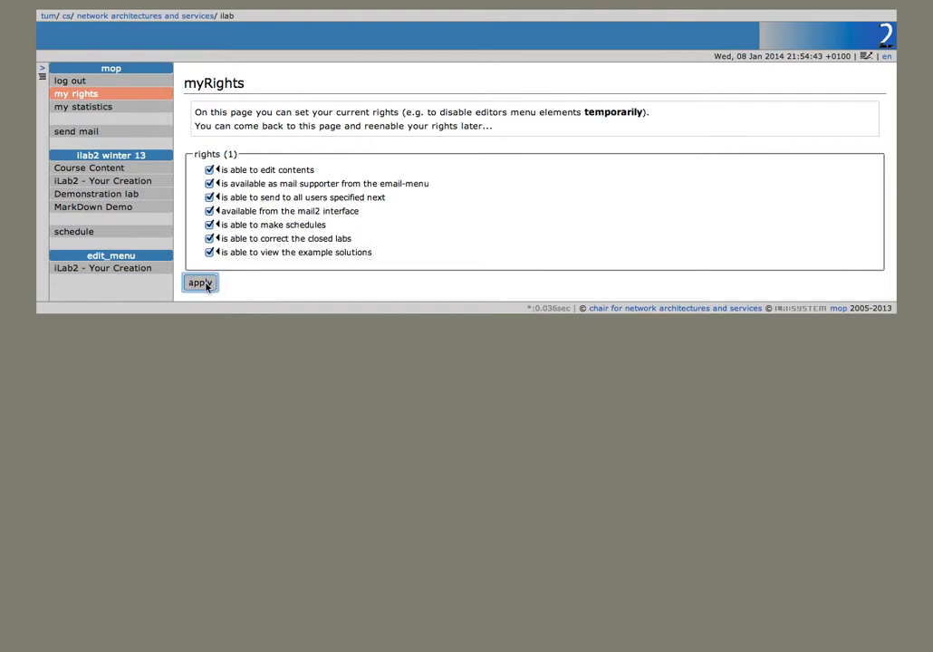
click(209, 281)
click(118, 362)
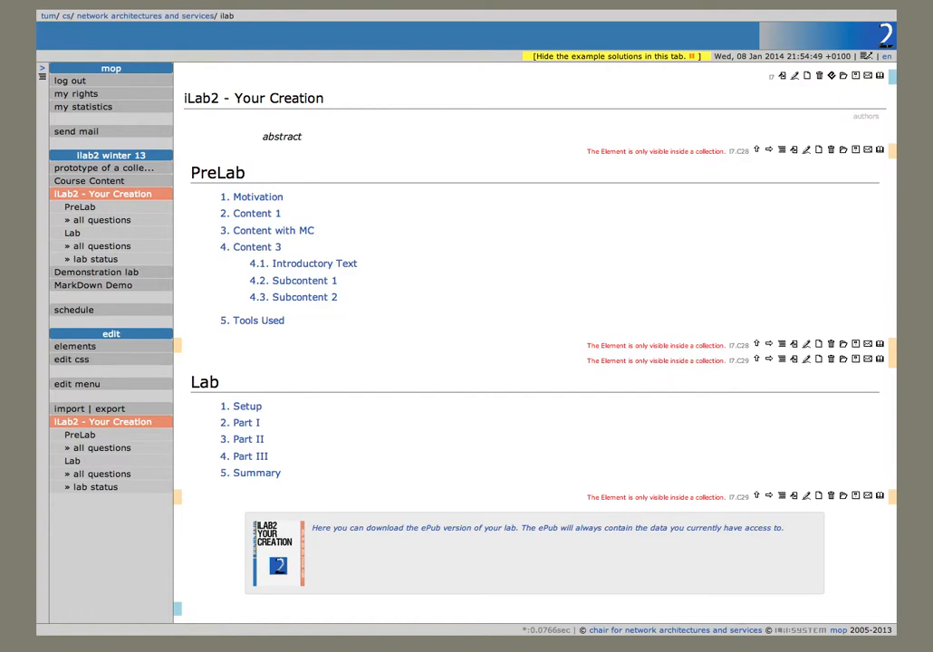
click(142, 362)
Step: Start a new .myStuff rule at the end of the stylesheet with background-color:#f00;
scroll(362, 305, down, 3)
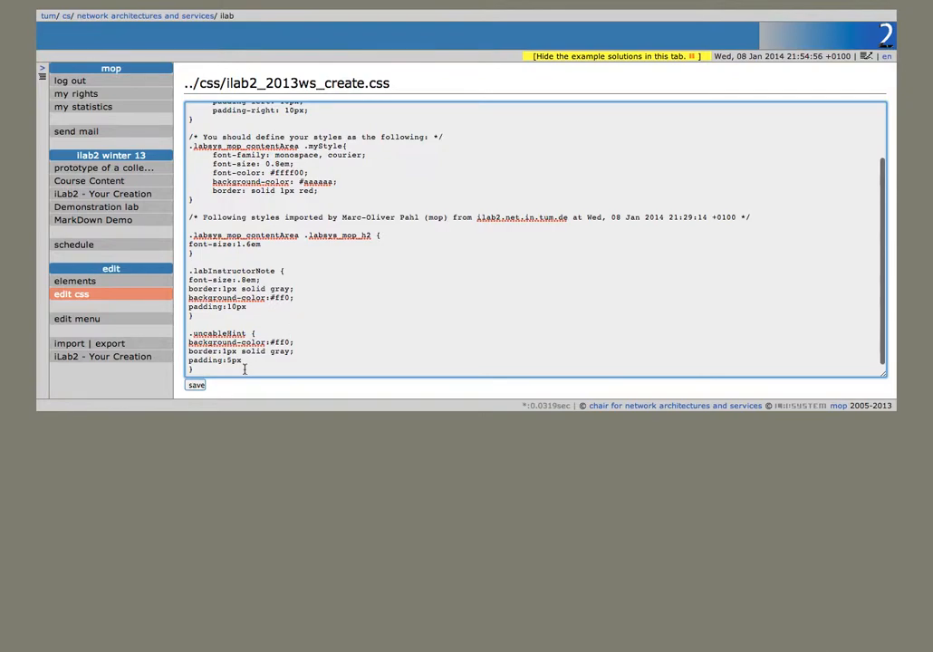
key(Return)
key(Return)
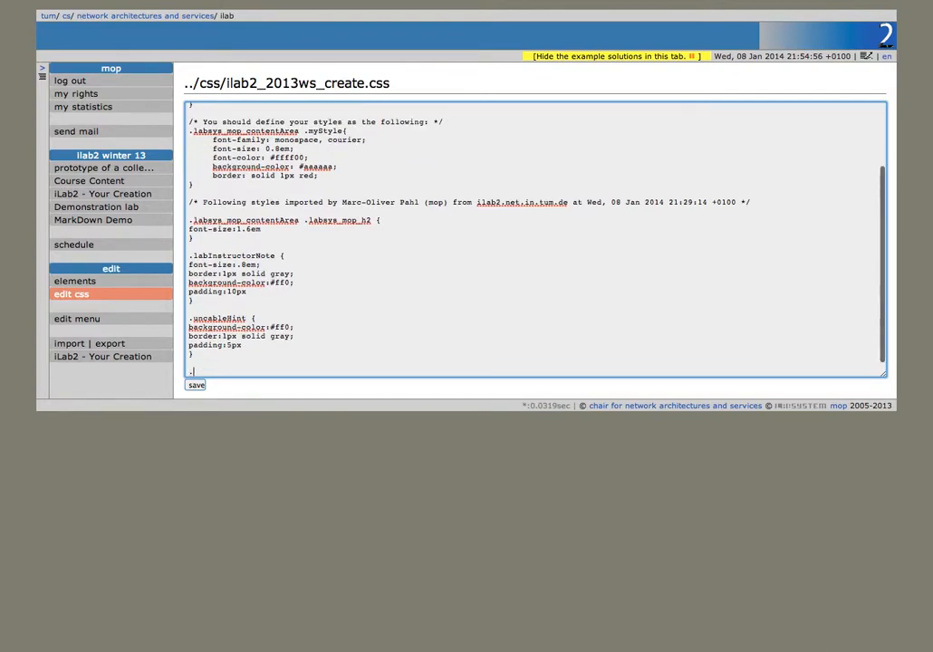
text(.myStu)
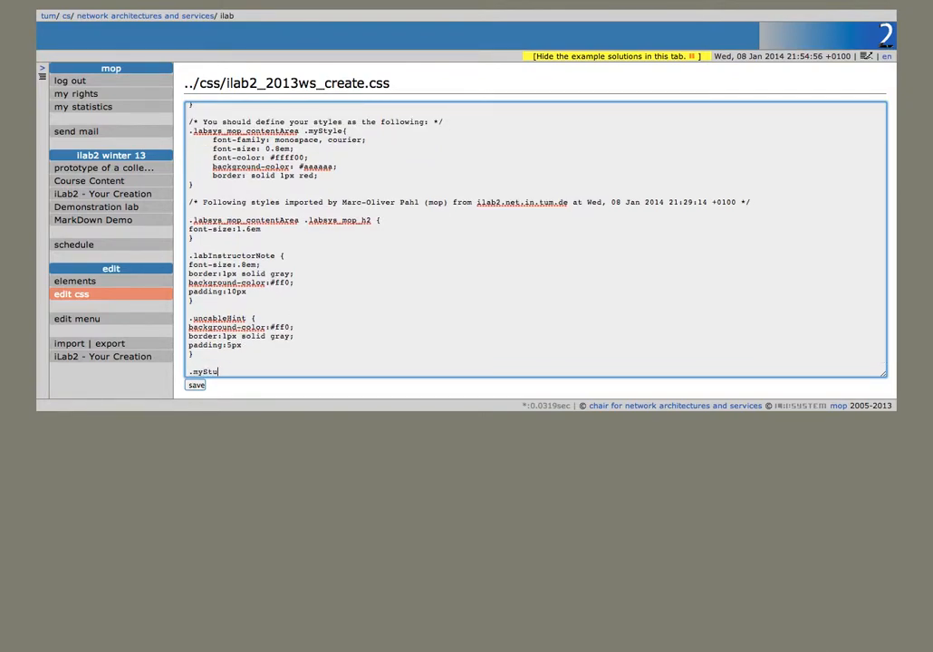
text(ff{)
key(Return)
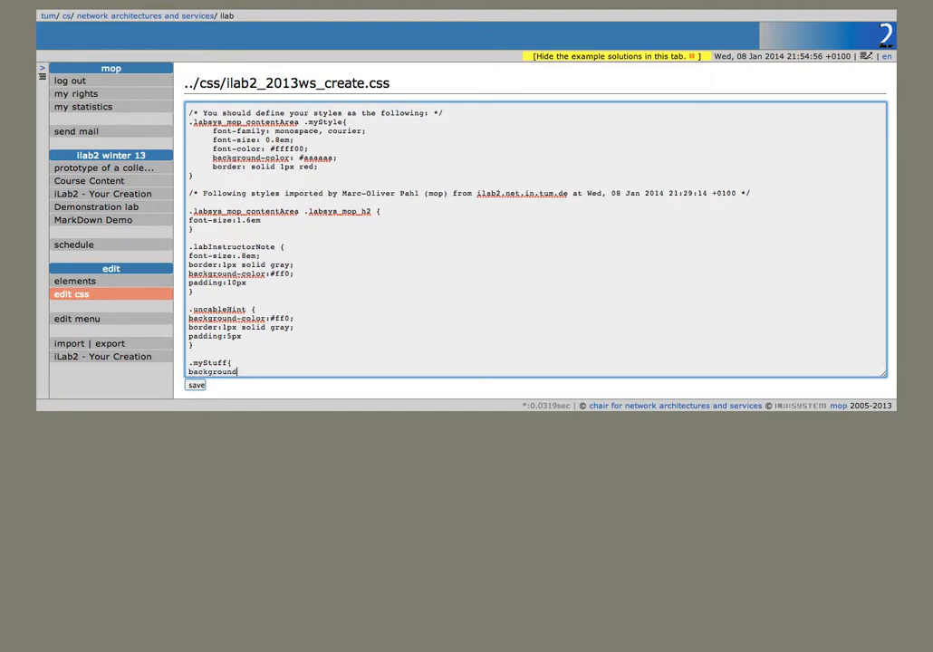
text(background-color:)
text(#f00;)
key(Return)
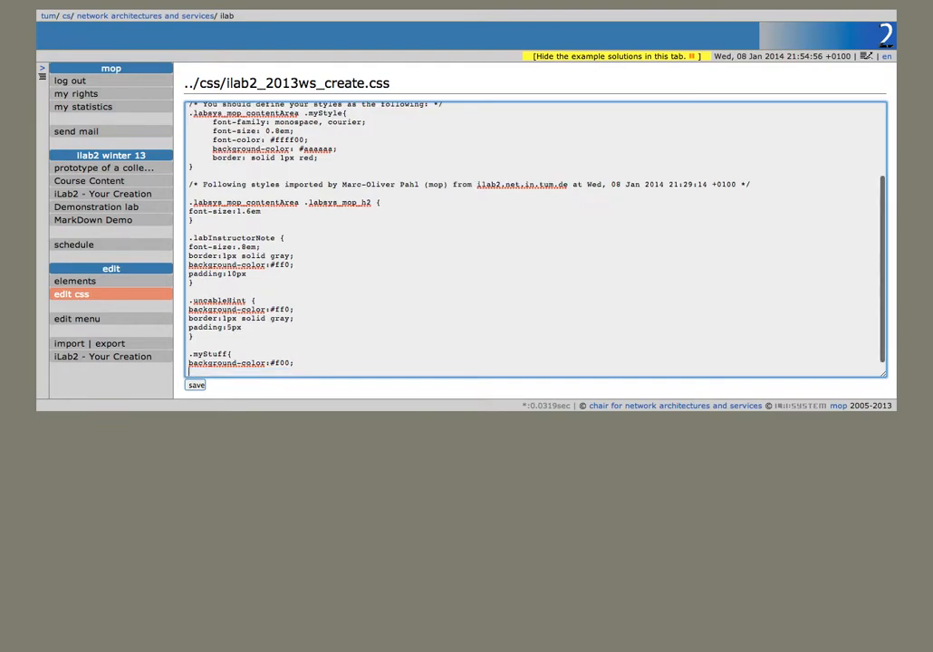
Step: Add the color #fff property and the closing brace to .myStuff, saving the stylesheet
text(te)
key(BackSpace)
text(color:#fff)
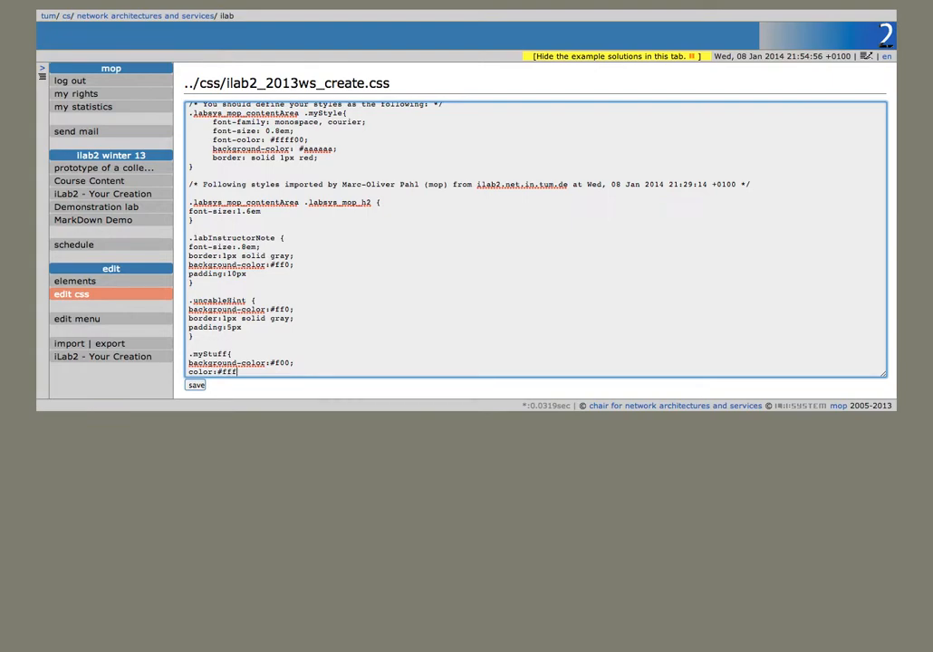
click(196, 386)
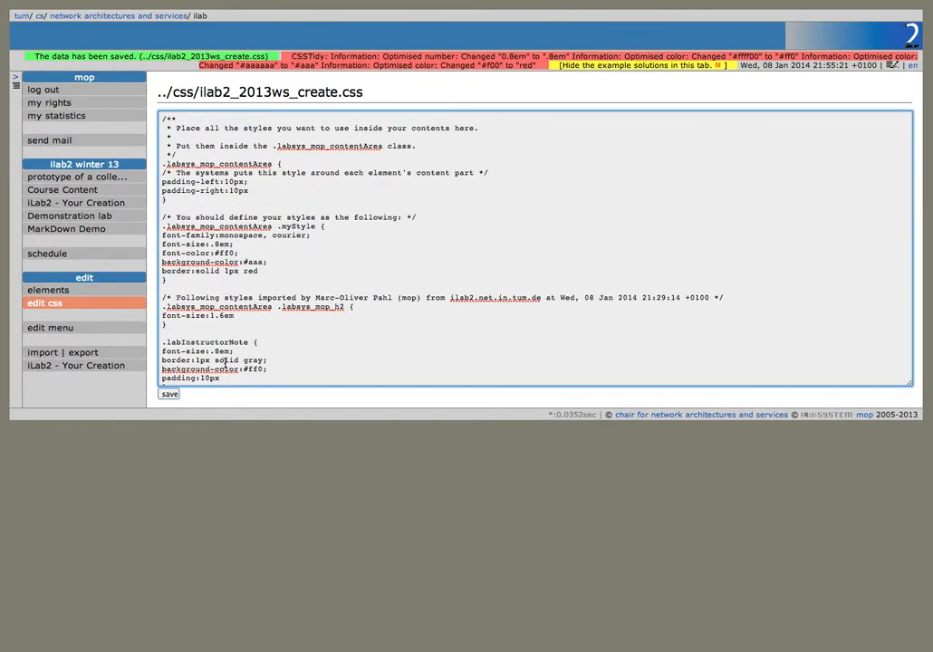
scroll(230, 360, down, 3)
scroll(230, 359, down, 1)
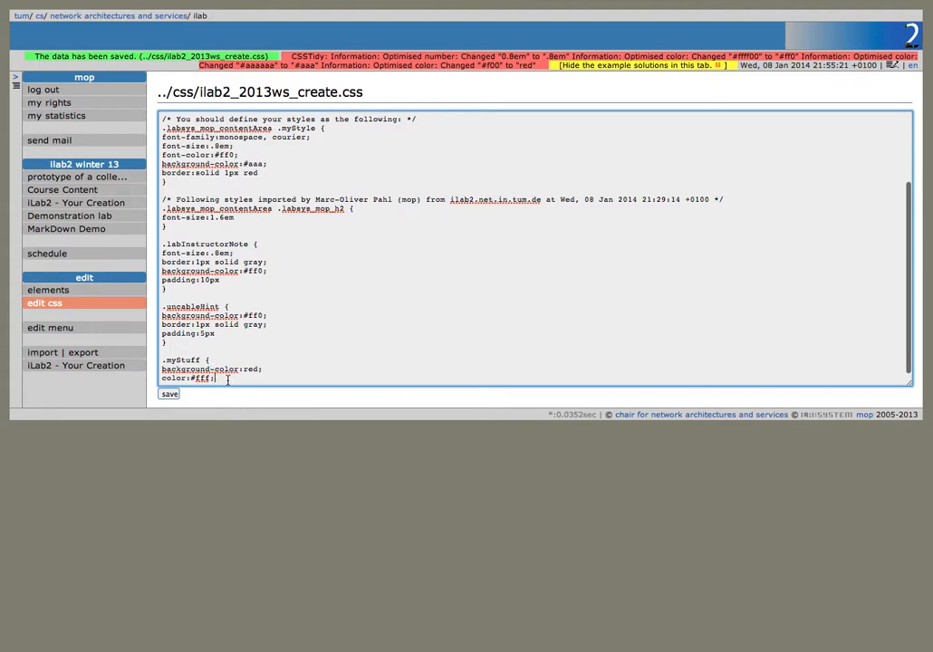
click(177, 395)
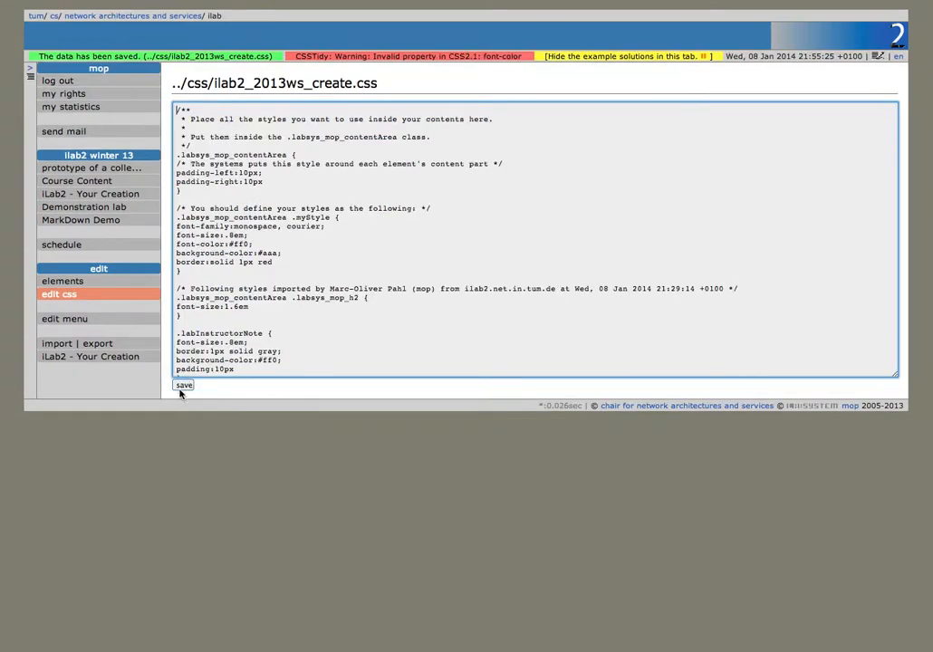
scroll(233, 354, down, 5)
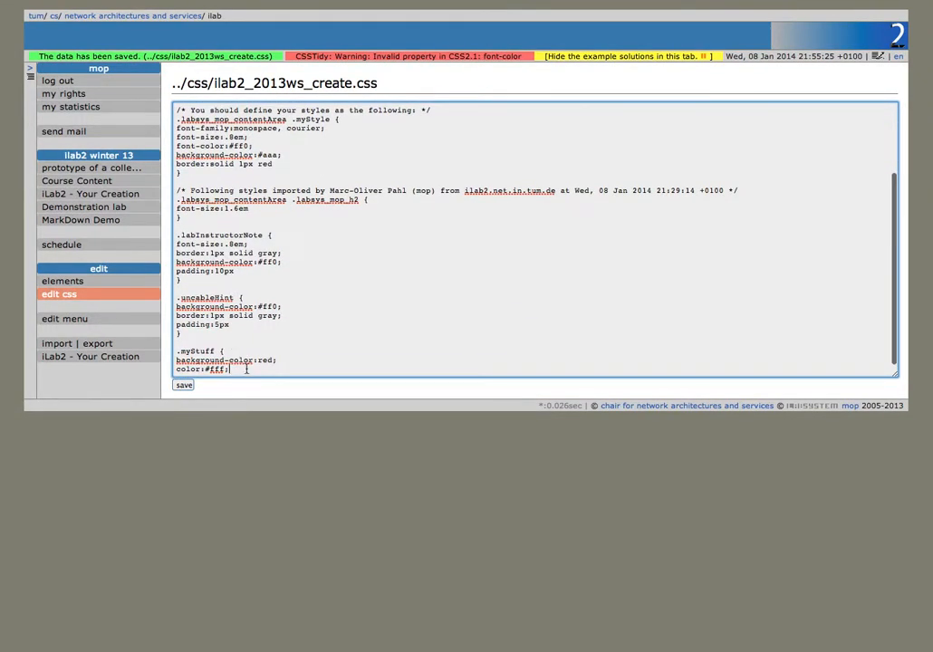
text(})
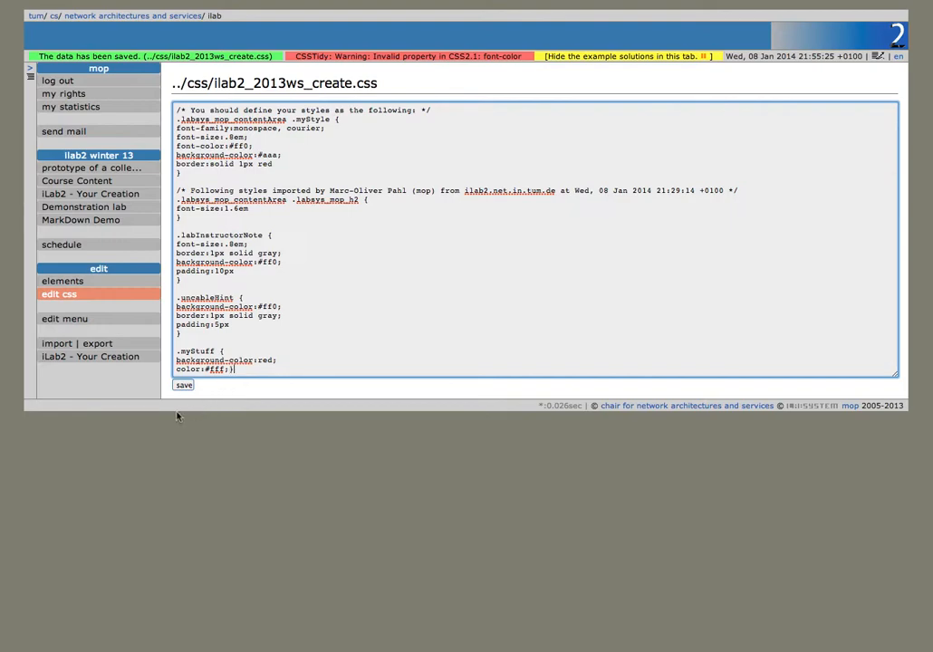
click(186, 386)
scroll(238, 345, down, 10)
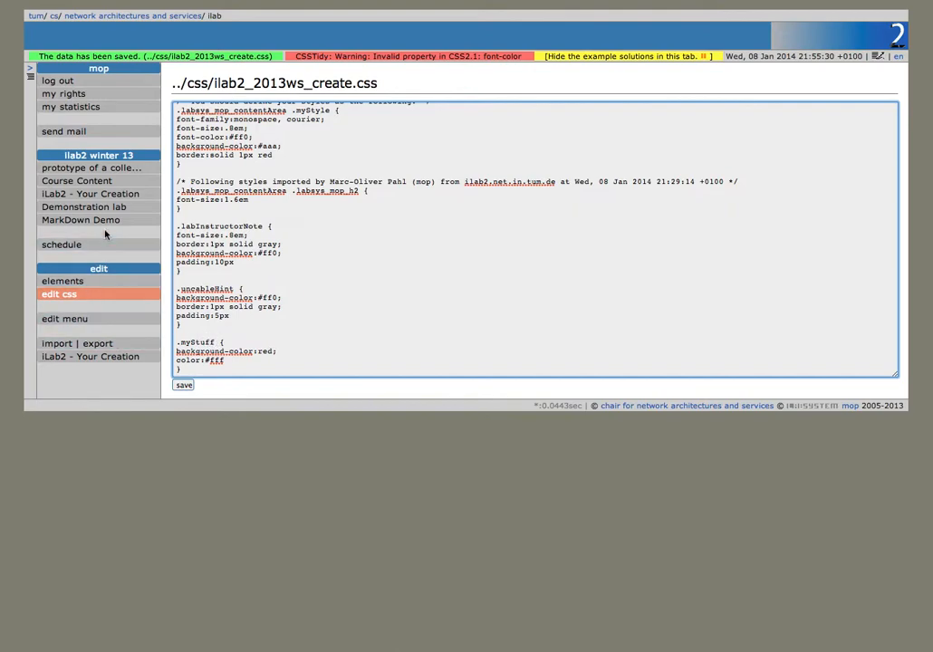
Step: Browse the iLab2 - Your Creation pages to 2. Part I and edit its list-holding Instructions element
click(90, 357)
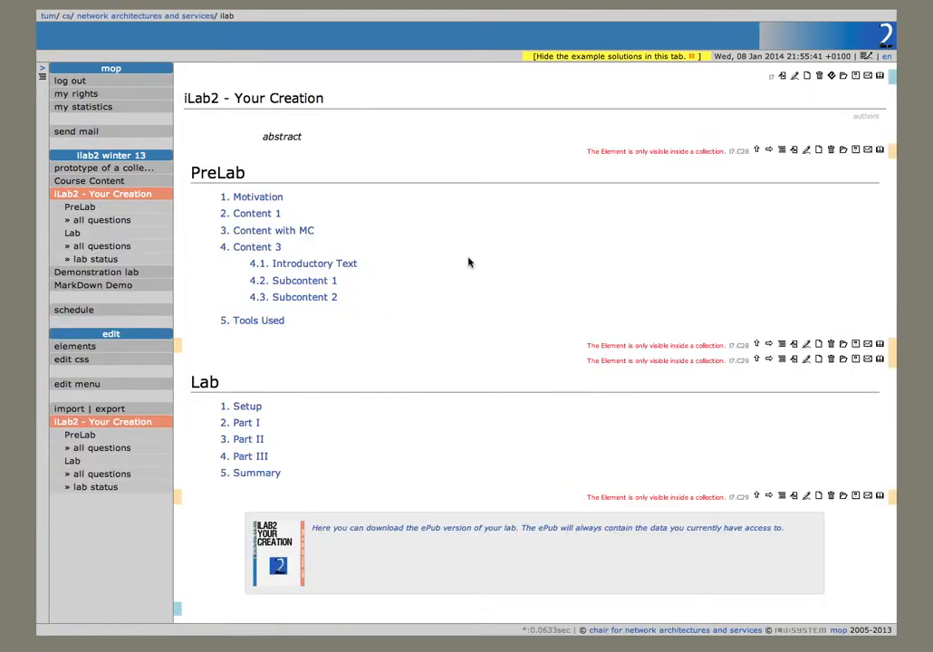
click(318, 264)
click(110, 299)
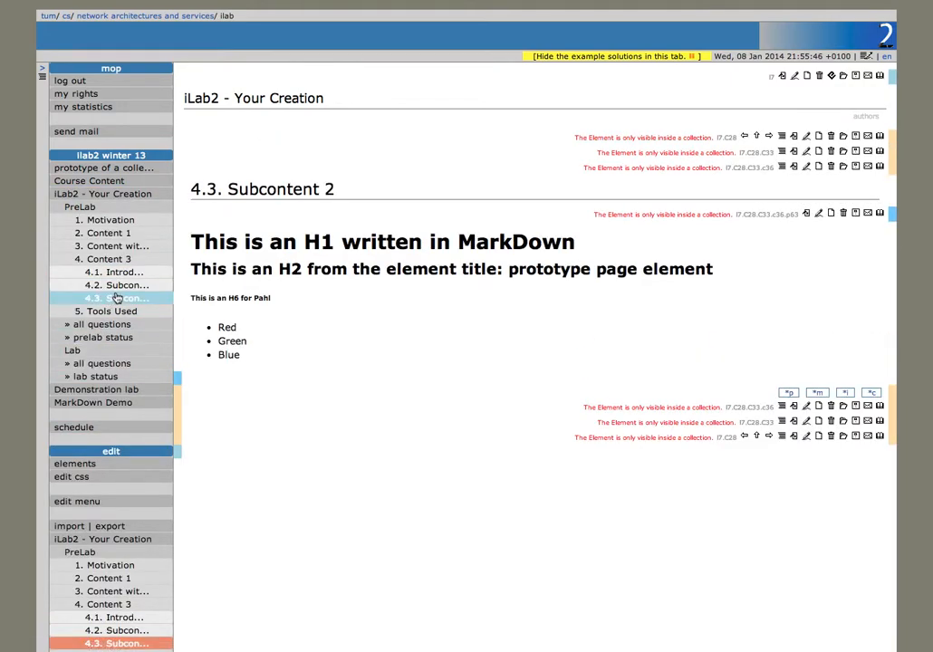
click(116, 286)
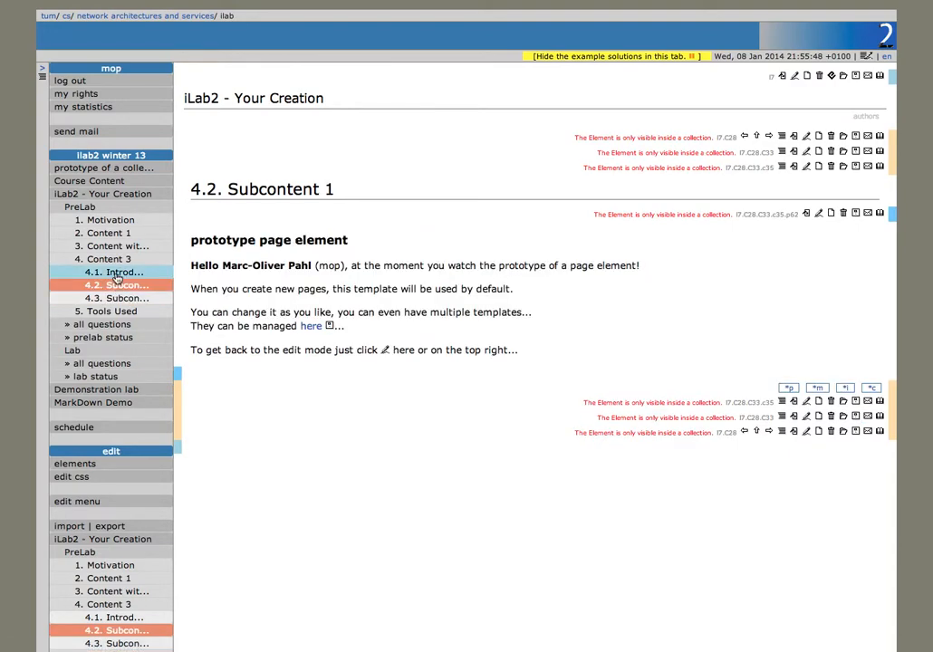
click(95, 245)
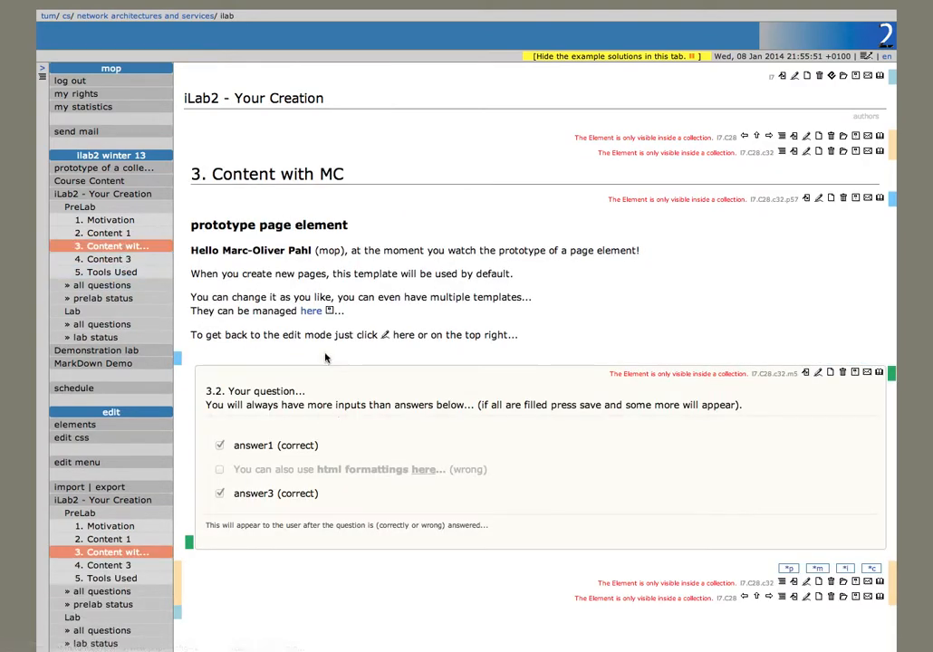
click(127, 233)
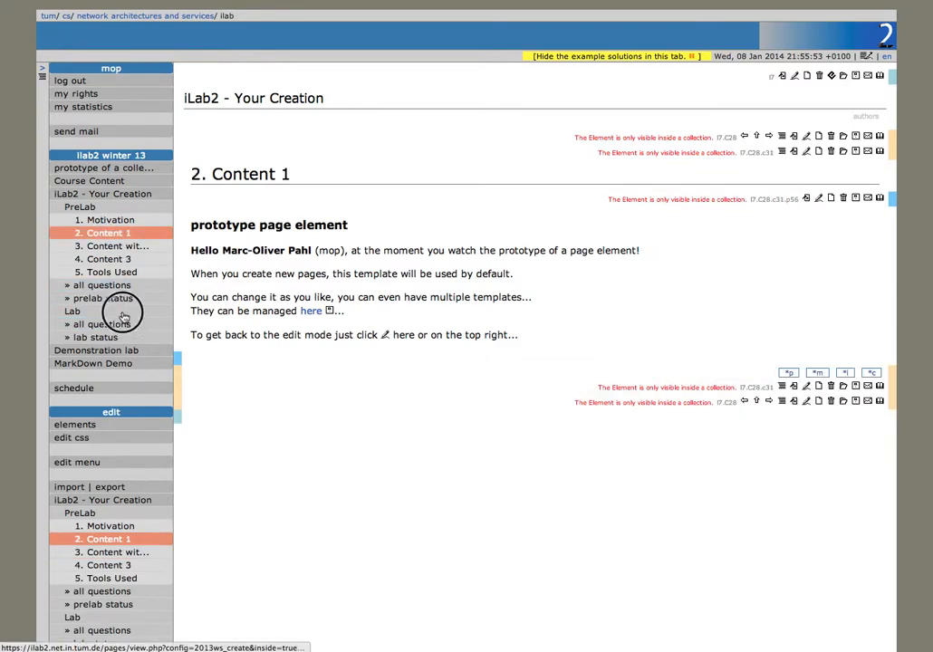
click(123, 313)
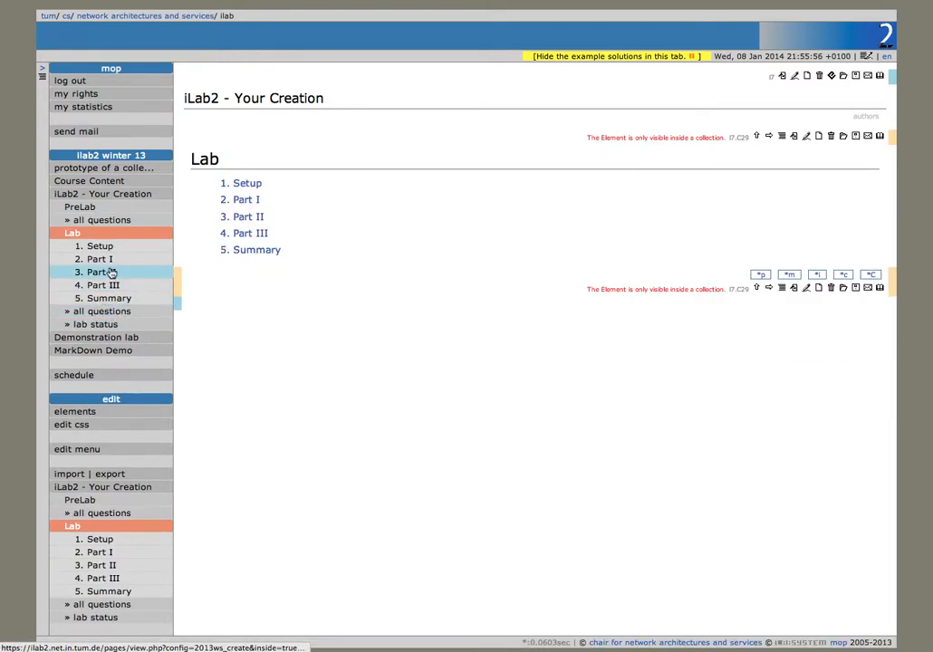
click(114, 272)
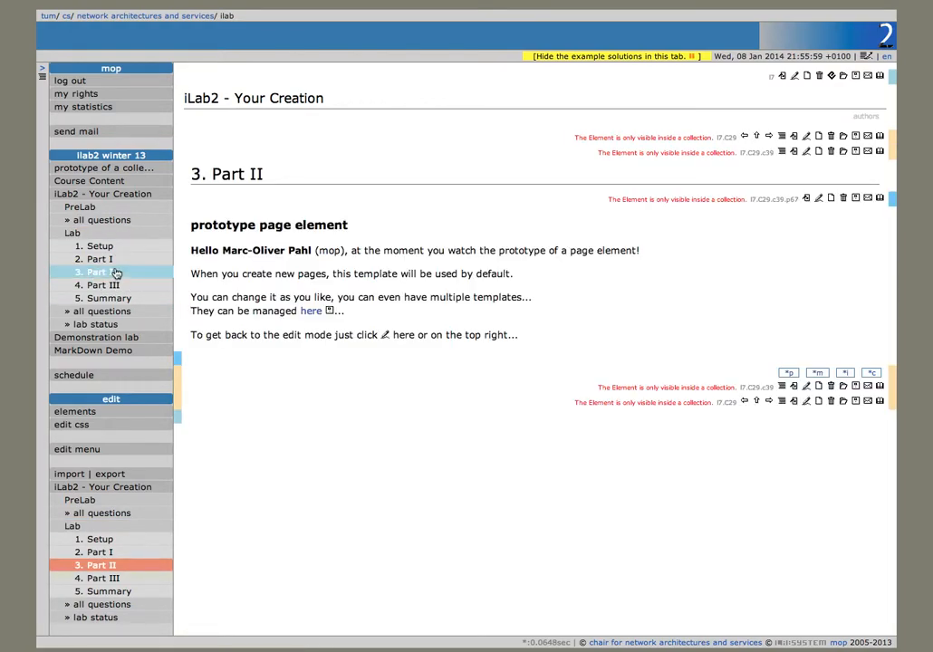
click(102, 260)
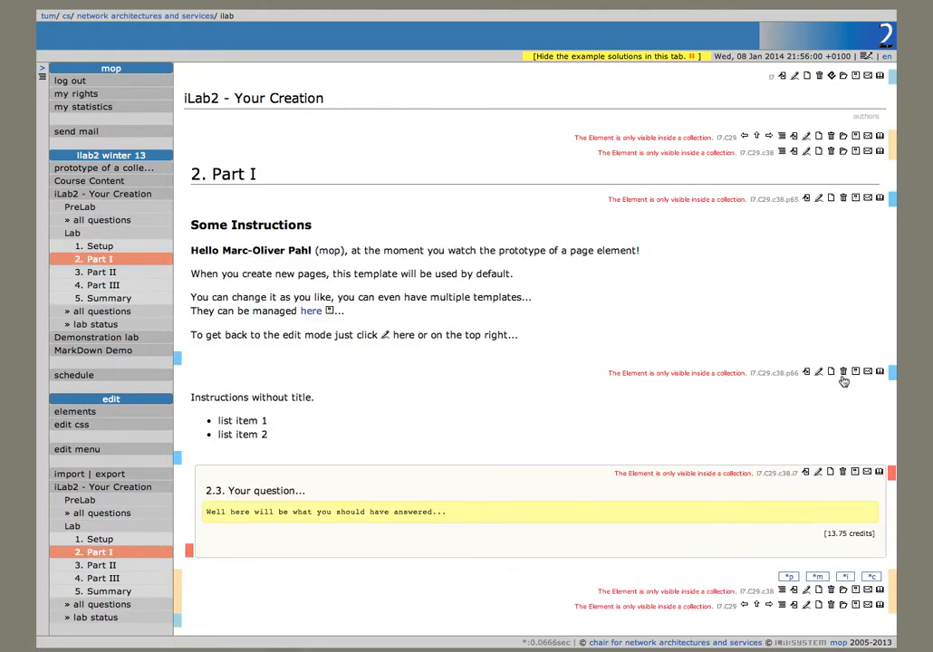
click(819, 371)
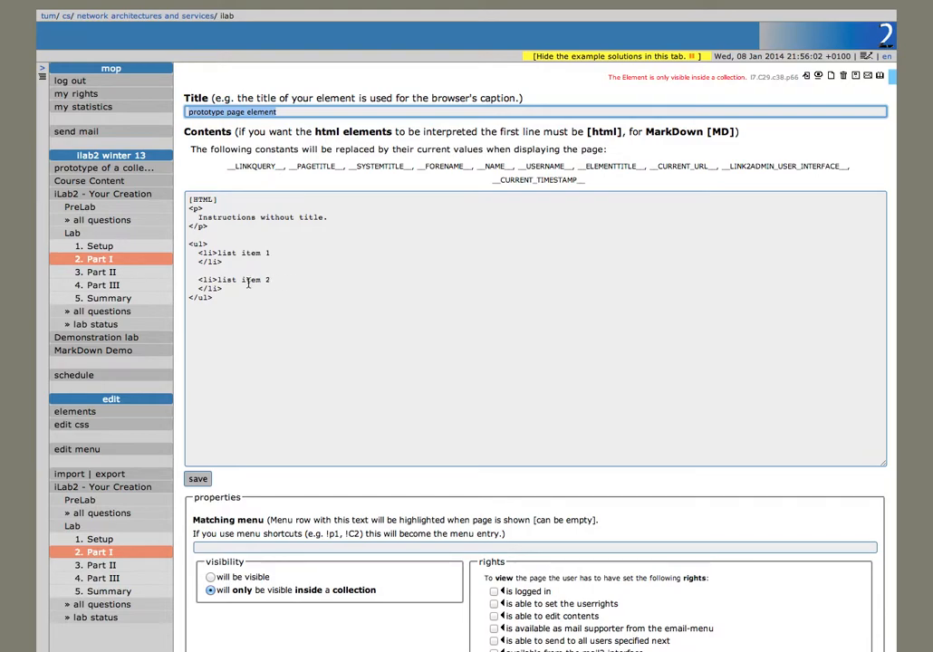
Step: Add class="myContent" to the second li tag, save, and view the rendered Part I page
click(217, 280)
text(class="myContent)
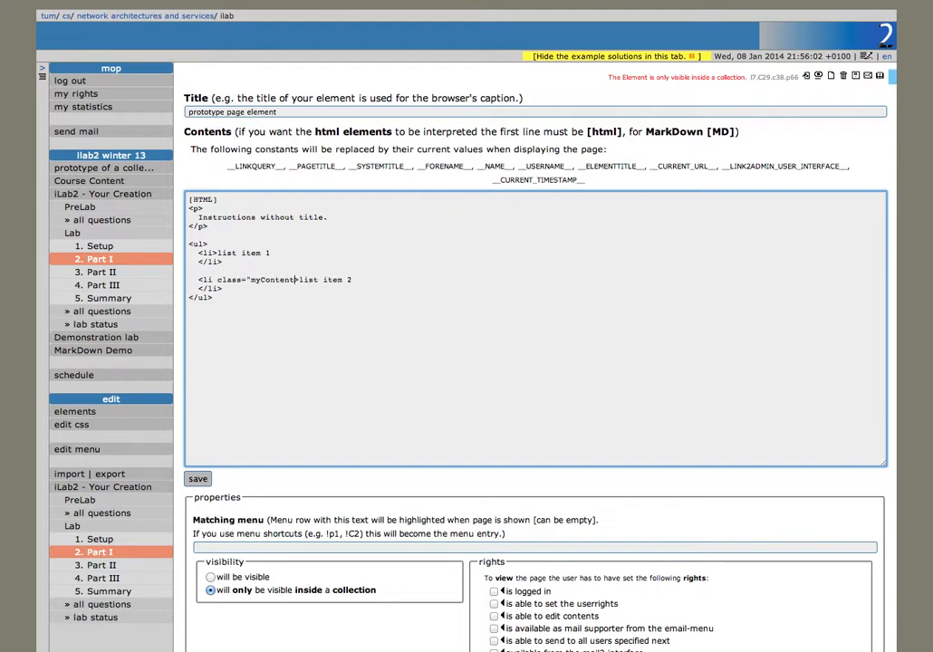
text(")
click(198, 480)
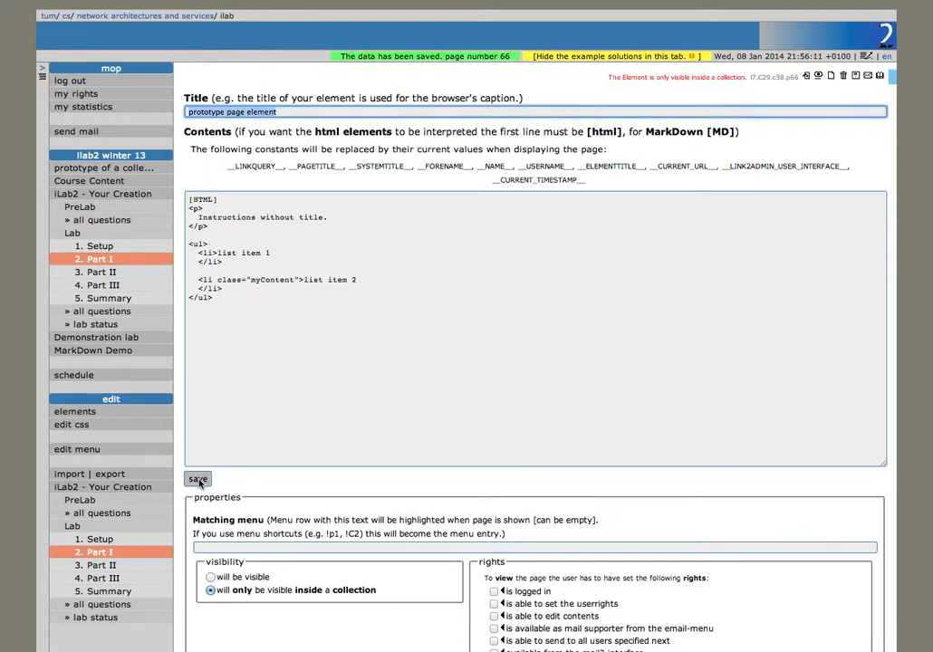
click(143, 265)
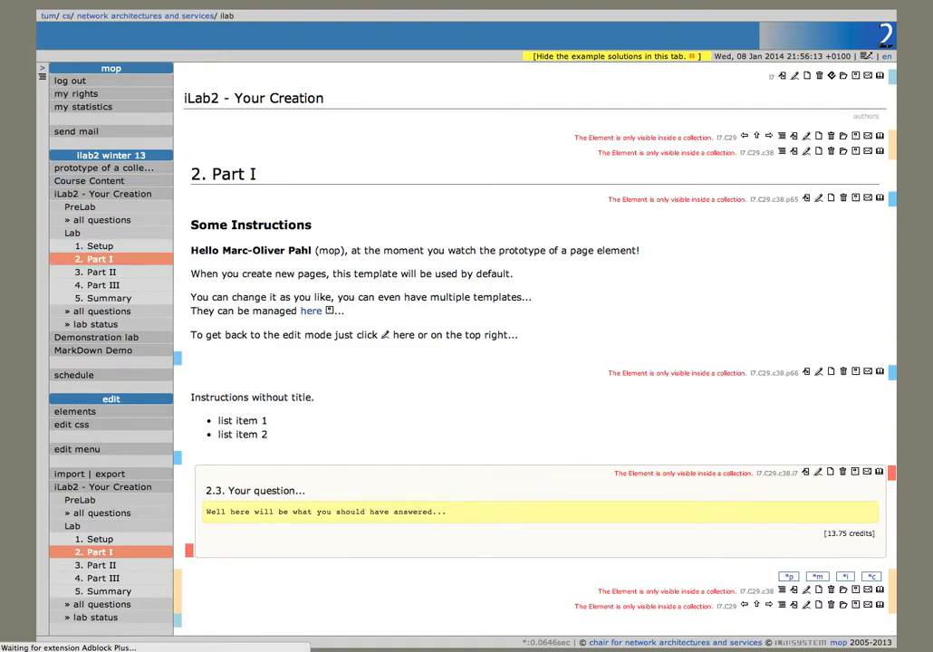
scroll(127, 207, down, 1)
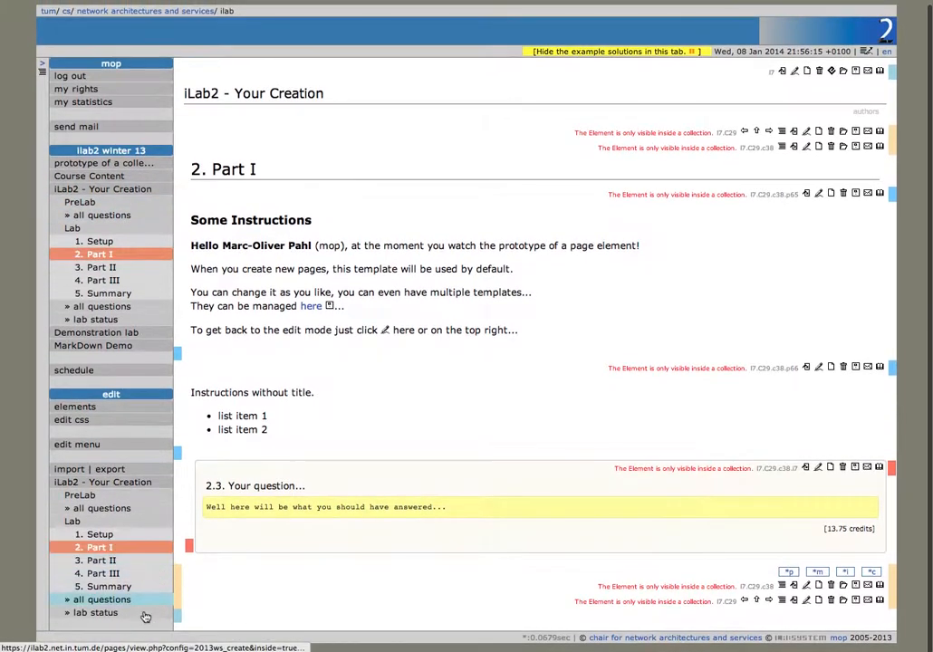
Step: Check the saved .myStuff rule in the stylesheet, then return to the lab's Part I page
click(115, 419)
scroll(243, 363, down, 5)
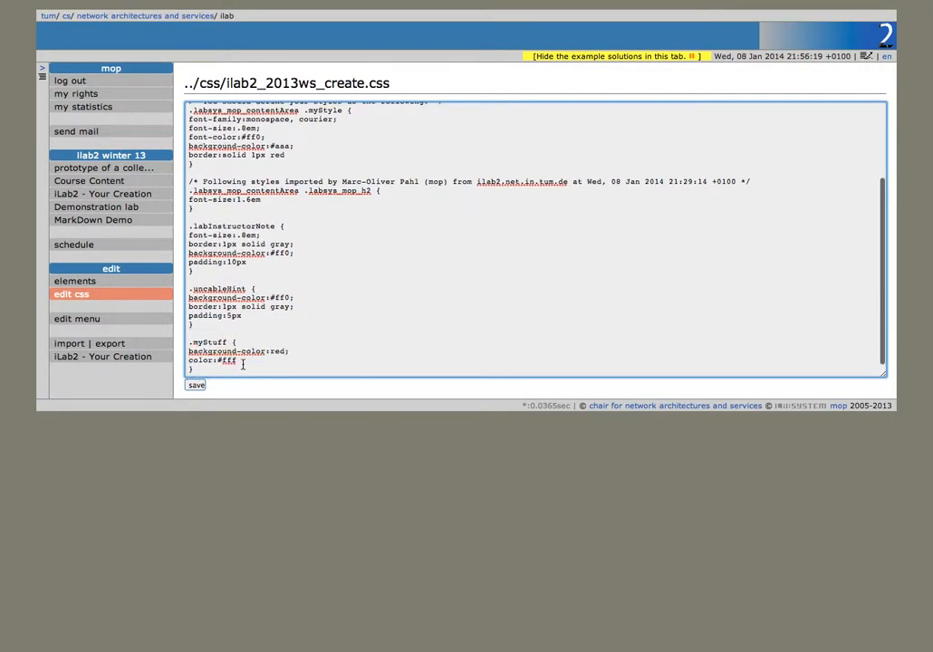
click(114, 199)
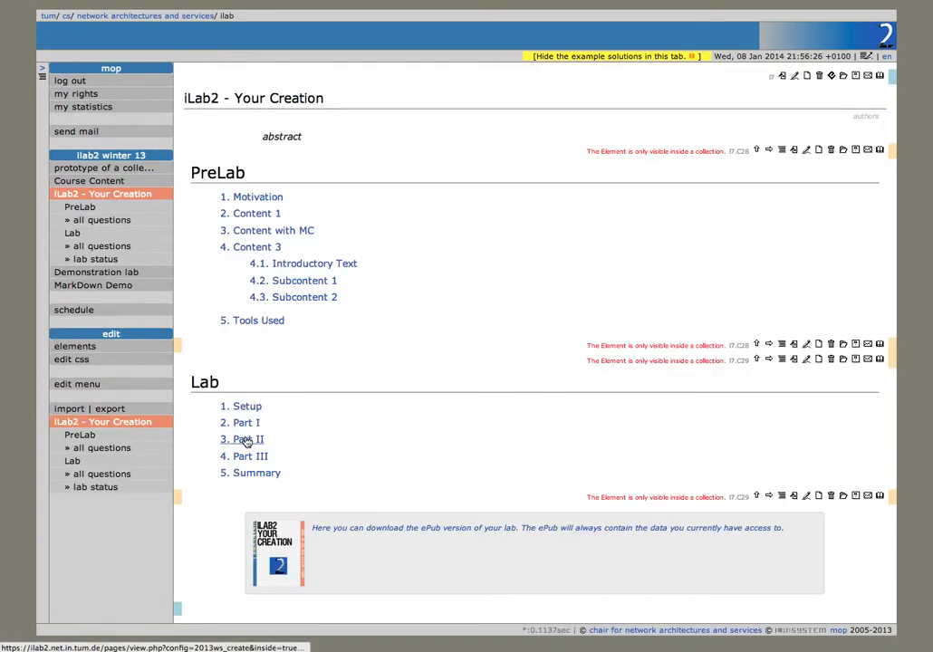
click(246, 440)
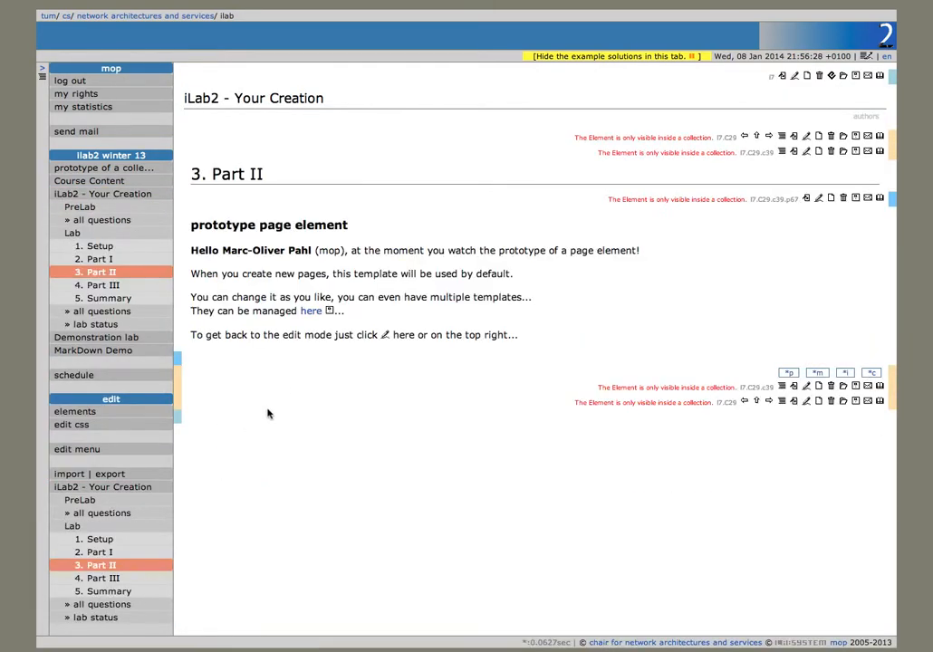
click(102, 259)
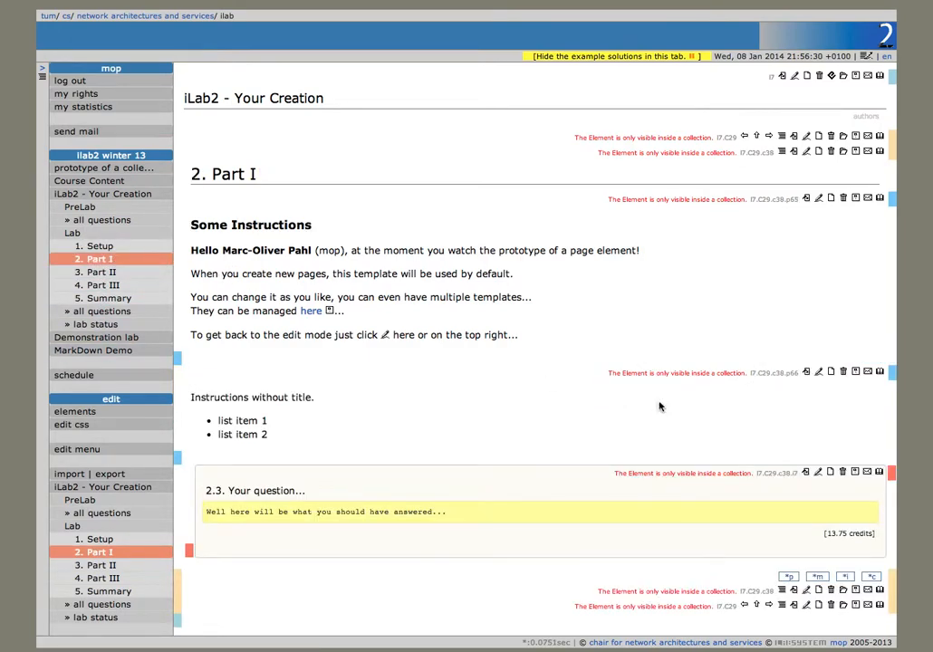
Step: Change the list item's class from myContent to myStuff, save, and view the red result
click(820, 372)
drag(262, 281, 294, 282)
text(Stuff)
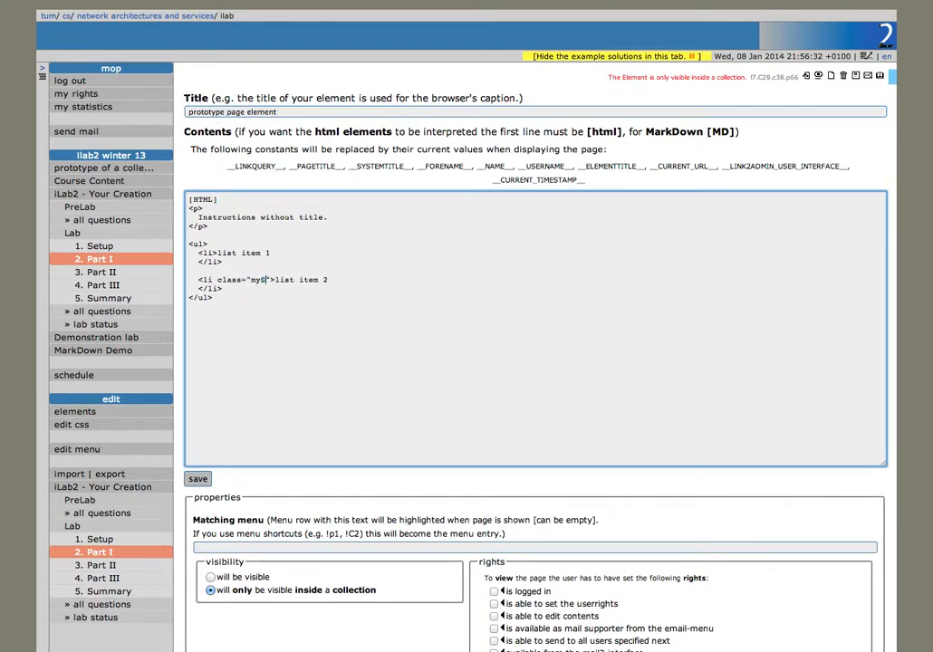
click(197, 478)
click(818, 75)
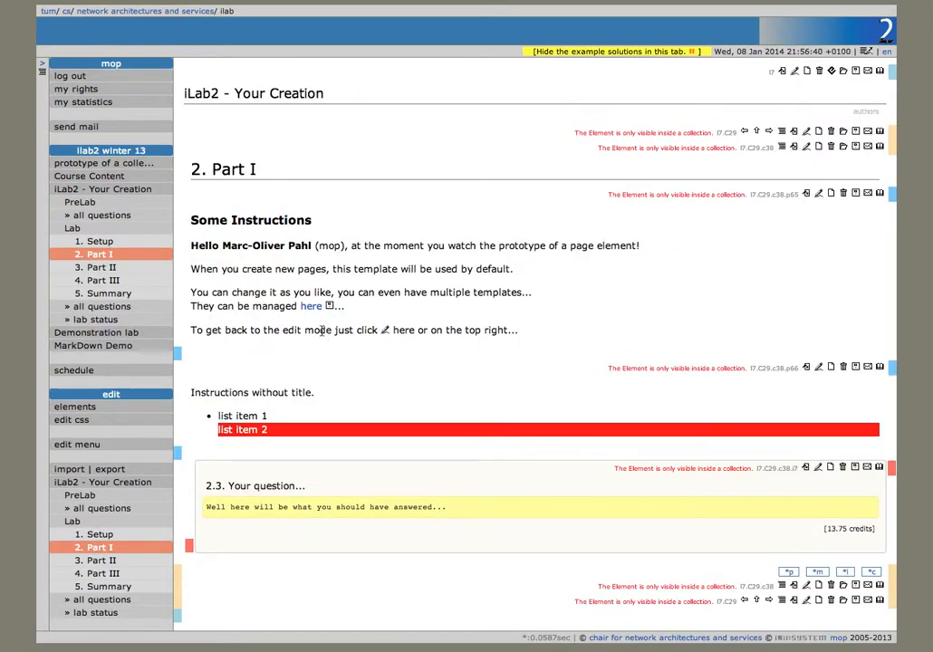